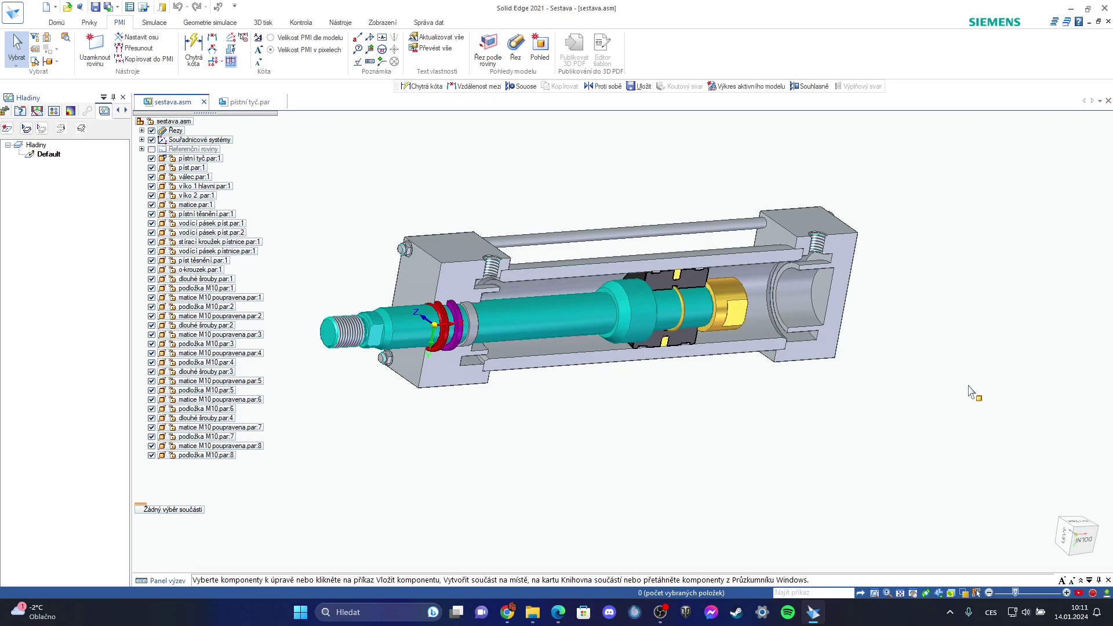
click(246, 102)
click(172, 102)
middle_drag(701, 412, 696, 427)
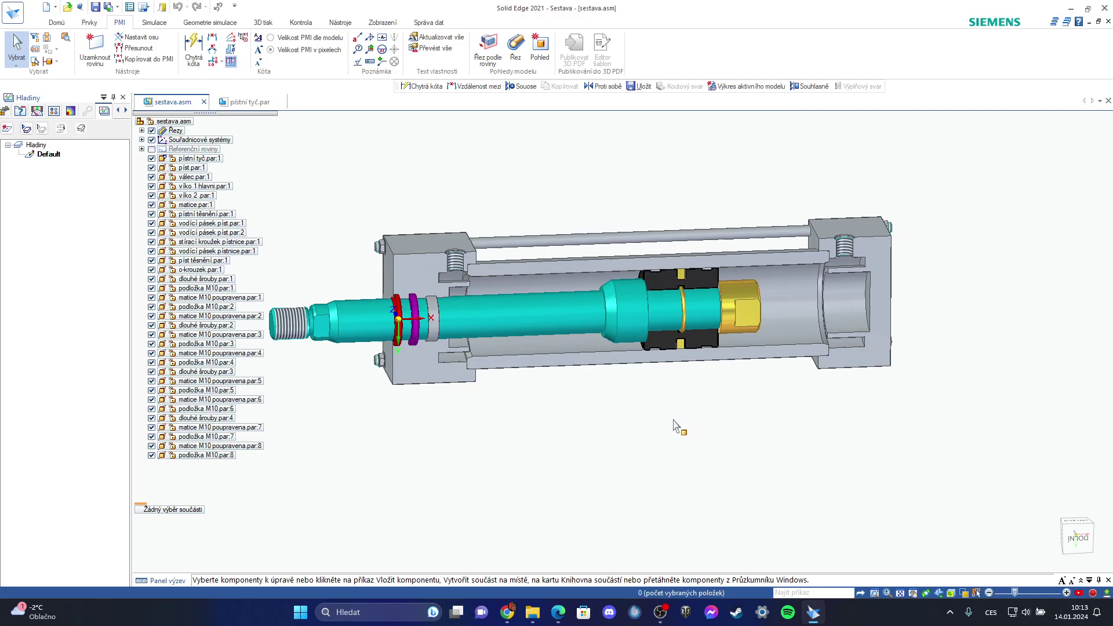
click(242, 104)
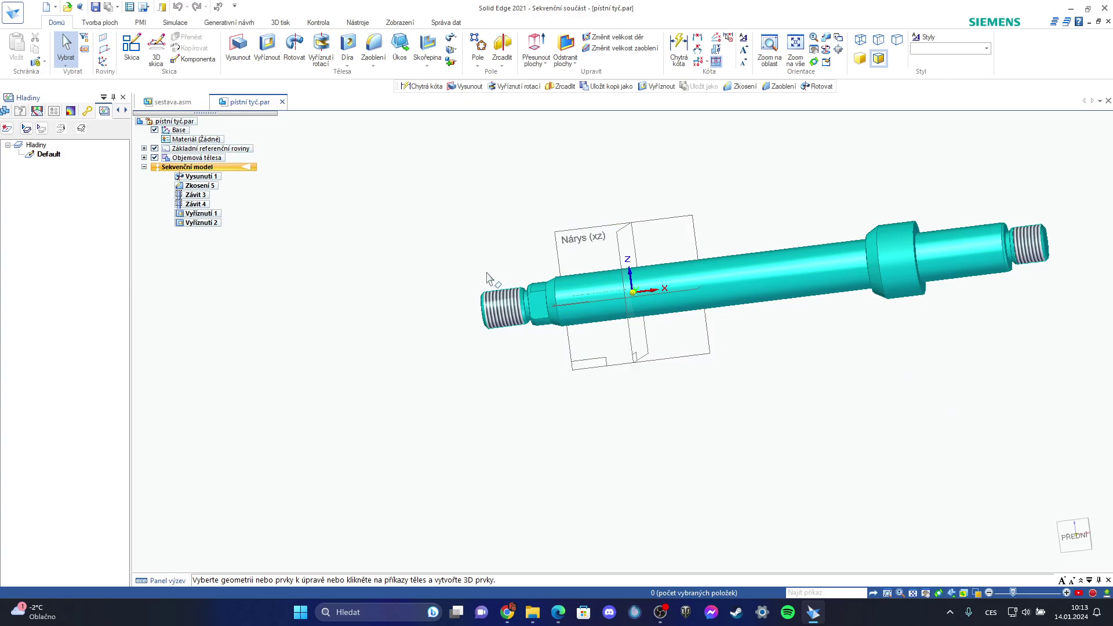
click(173, 102)
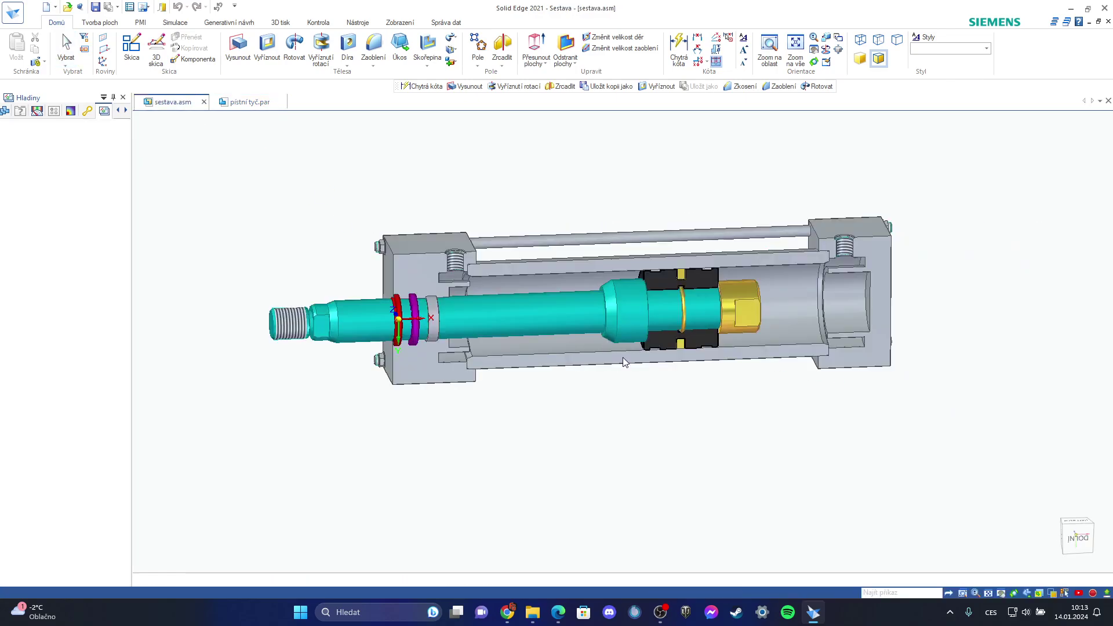
Create a drawing of the assembly from the Seznam-položek.dft template and place its 1:5 isometric view beside the A4 sheet
click(13, 12)
click(53, 69)
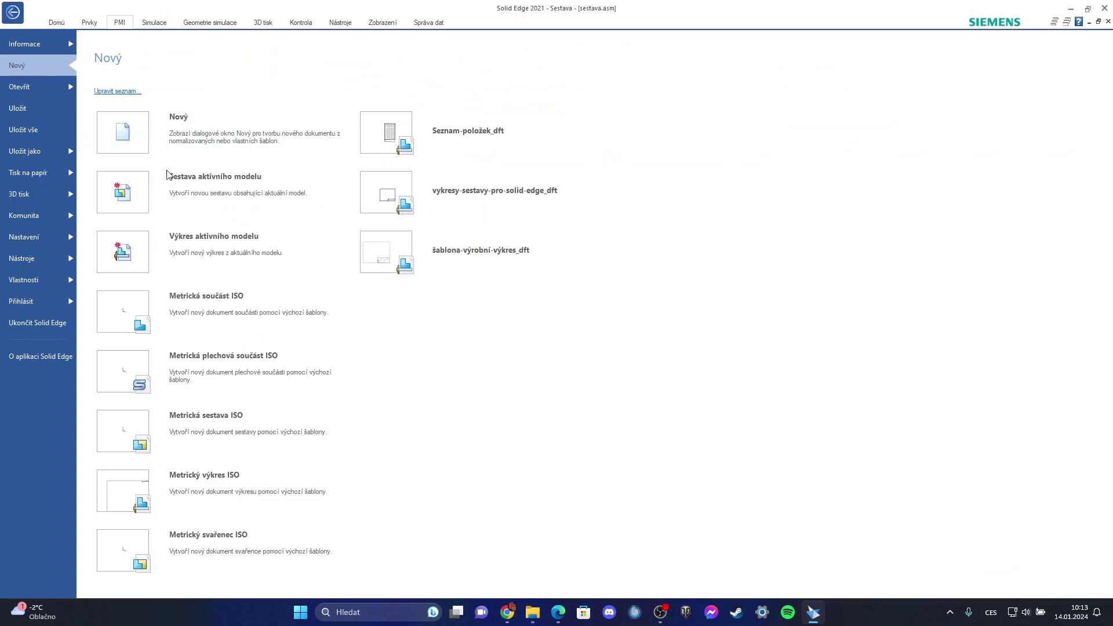
click(196, 249)
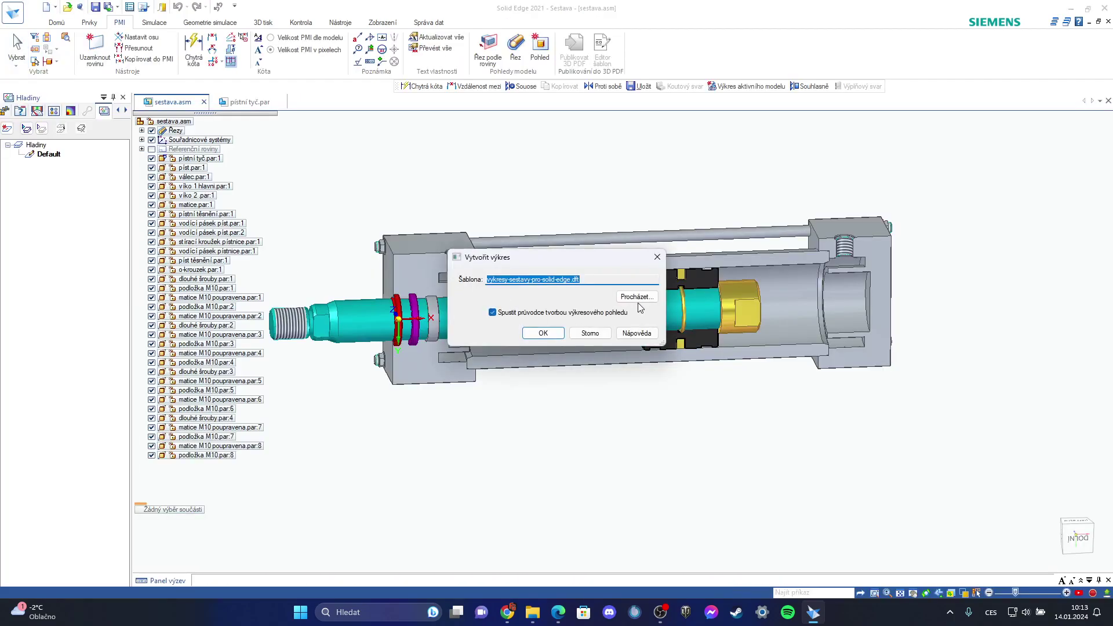
click(637, 296)
click(511, 252)
click(645, 399)
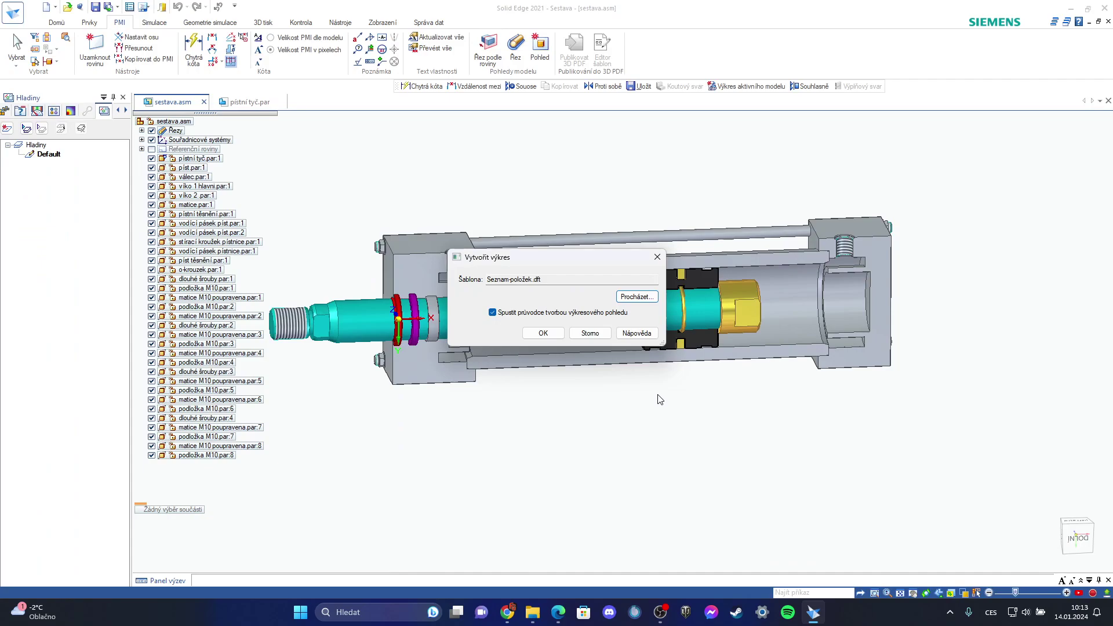
click(544, 334)
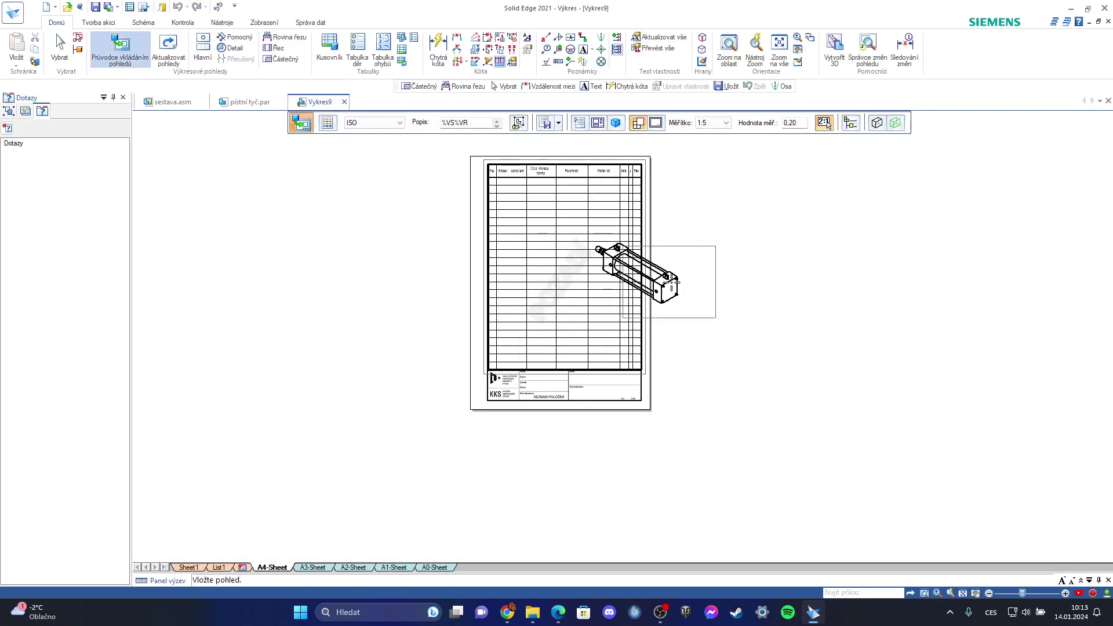
click(788, 295)
key(Escape)
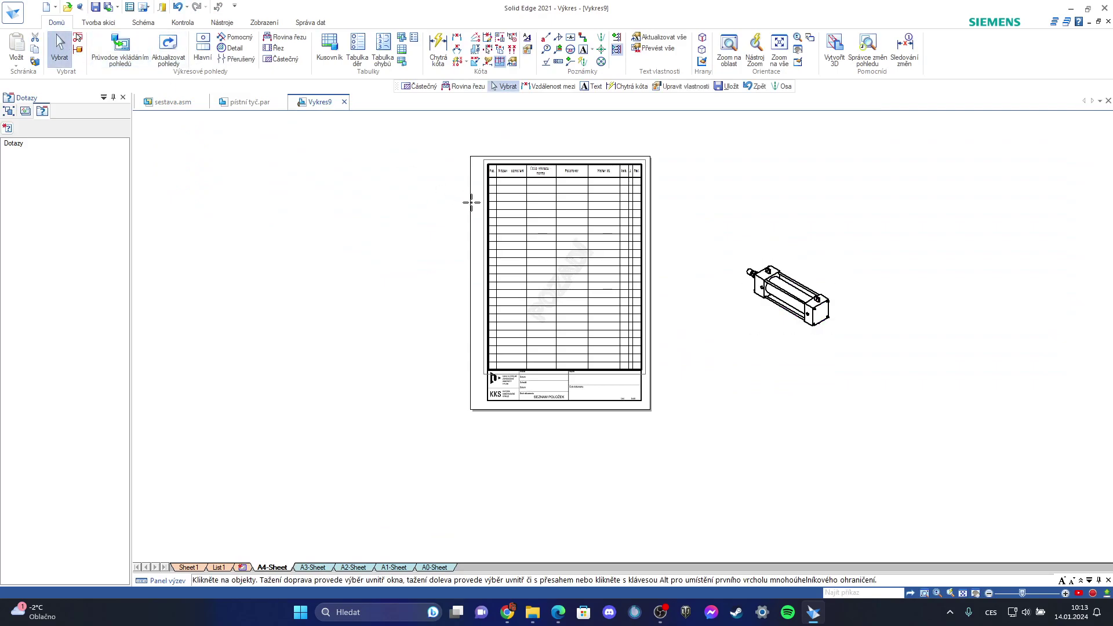
Inspect the parts-list table's columns and close the parts-list drawing
scroll(569, 207, down, 4)
scroll(569, 204, up, 4)
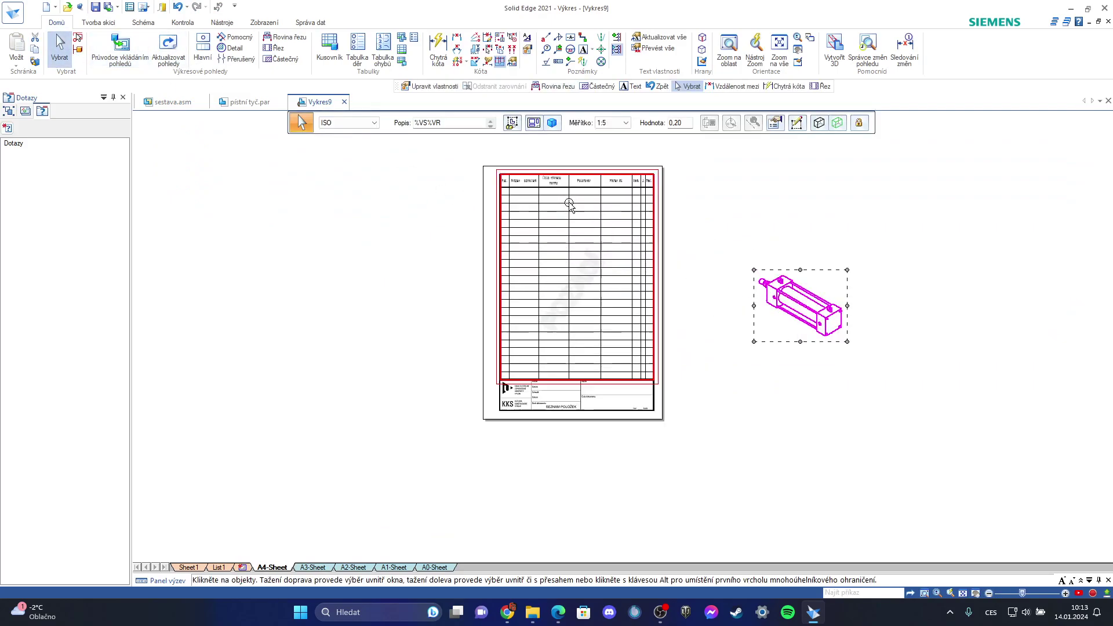
scroll(569, 205, up, 3)
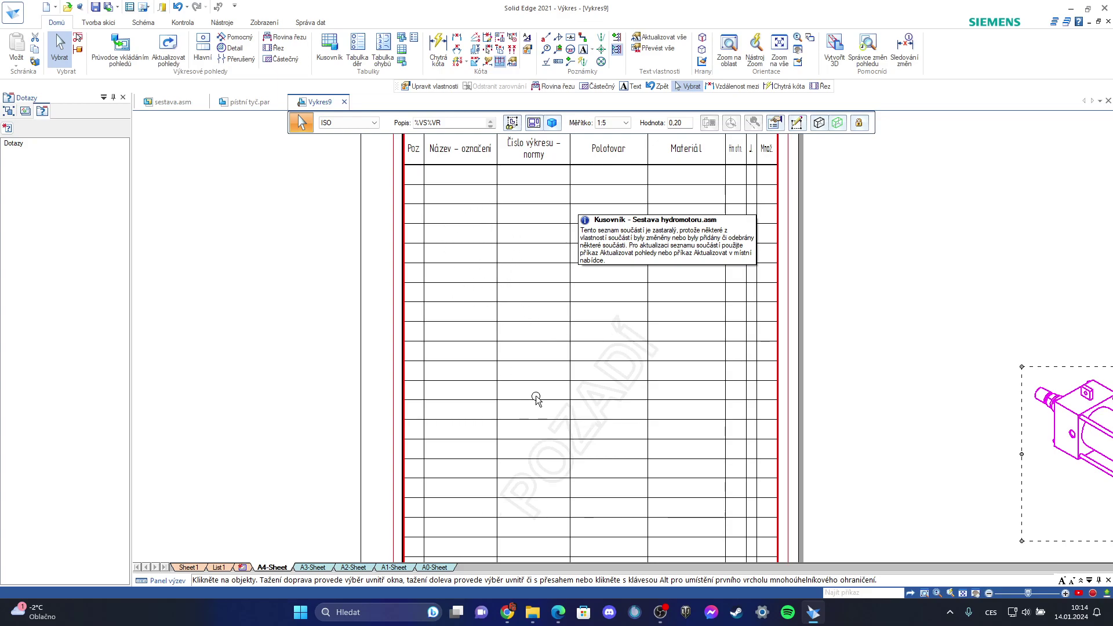
click(866, 389)
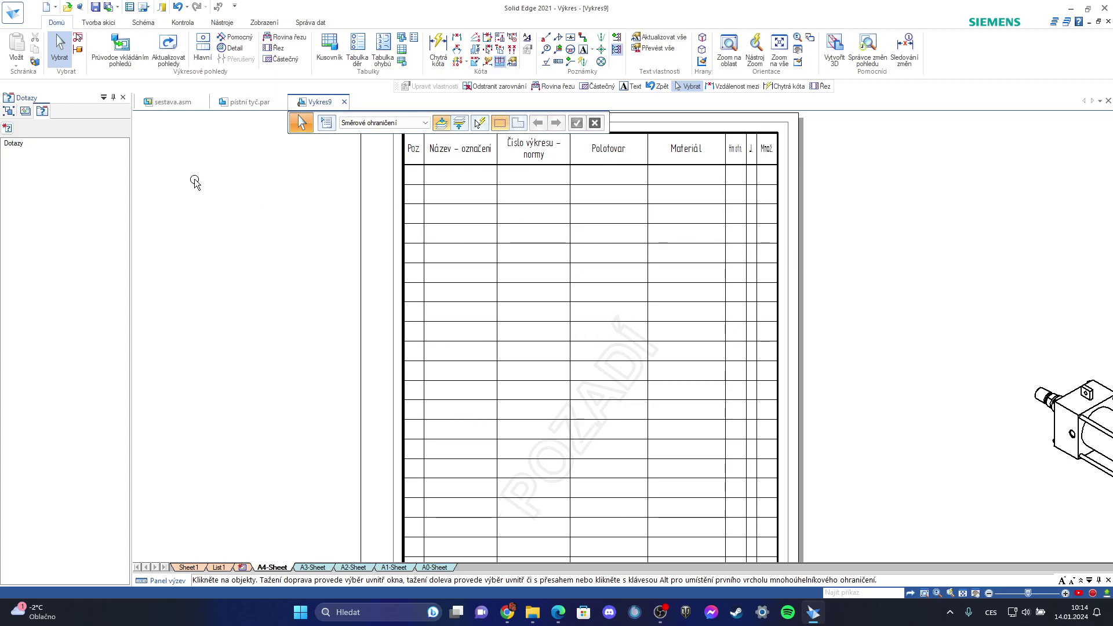
click(344, 101)
click(572, 355)
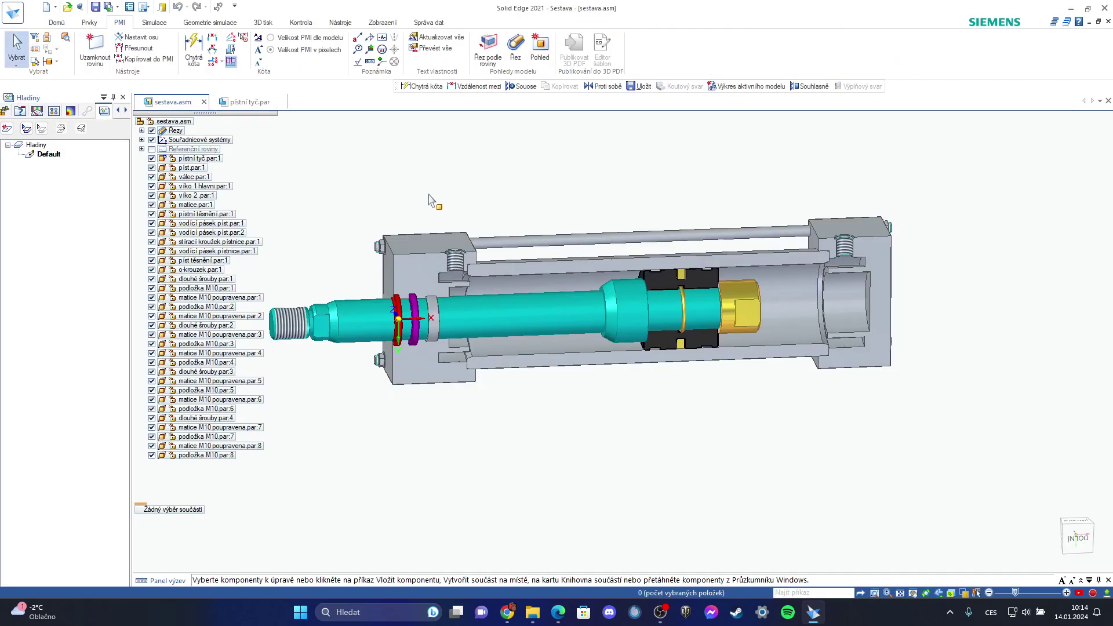
Create a new drawing of the active assembly from the vykresy-sestavy-pro-solid-edge.dft template, with the drawing view wizard enabled
click(12, 12)
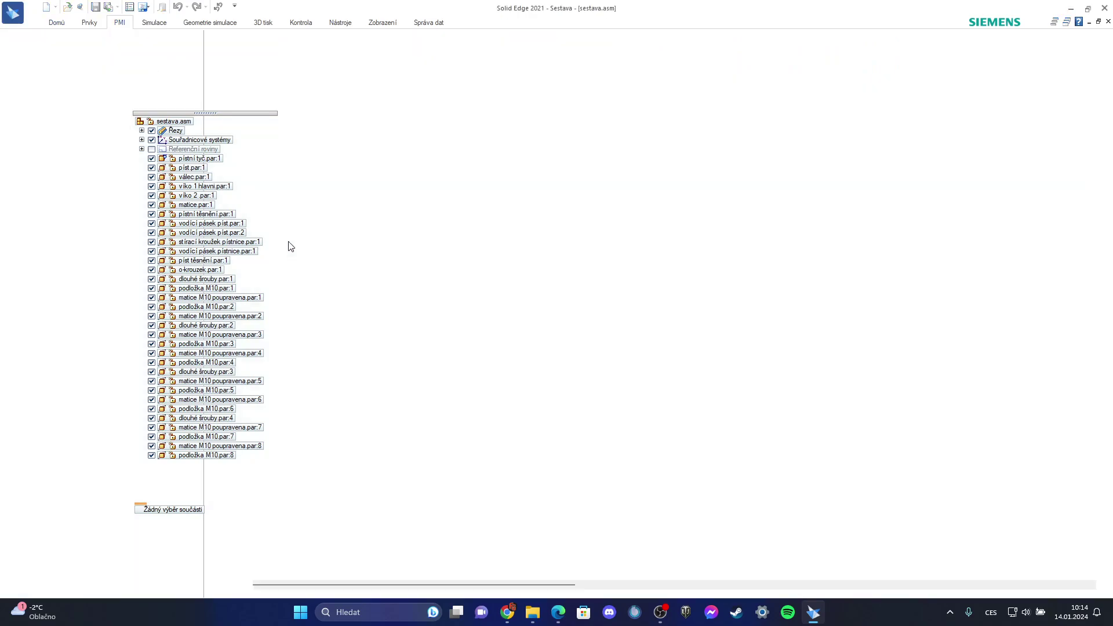
click(36, 66)
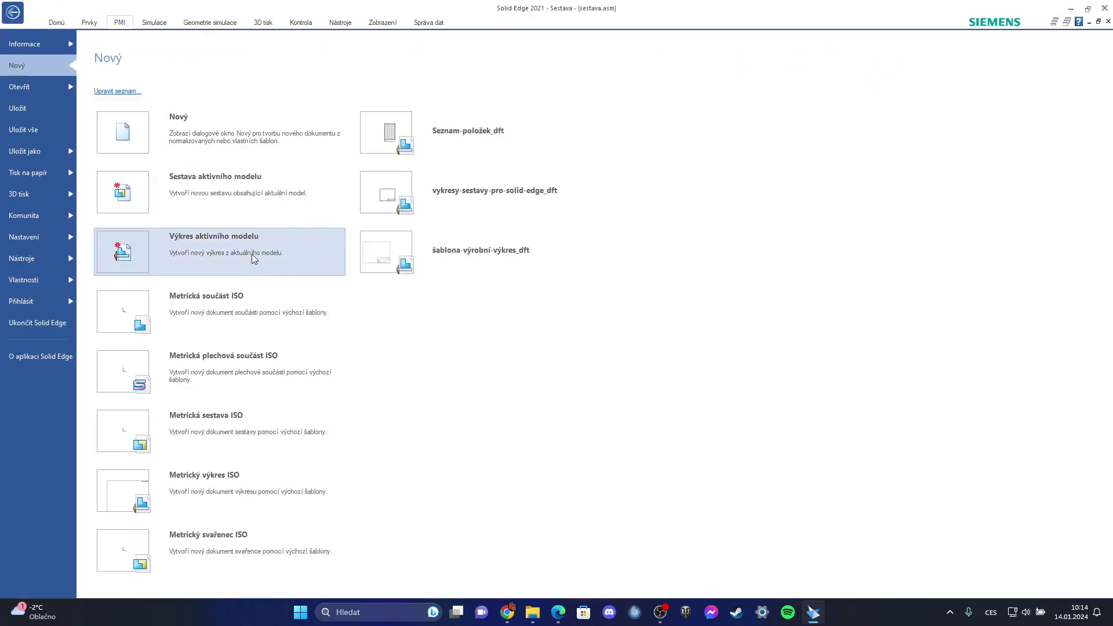
click(186, 252)
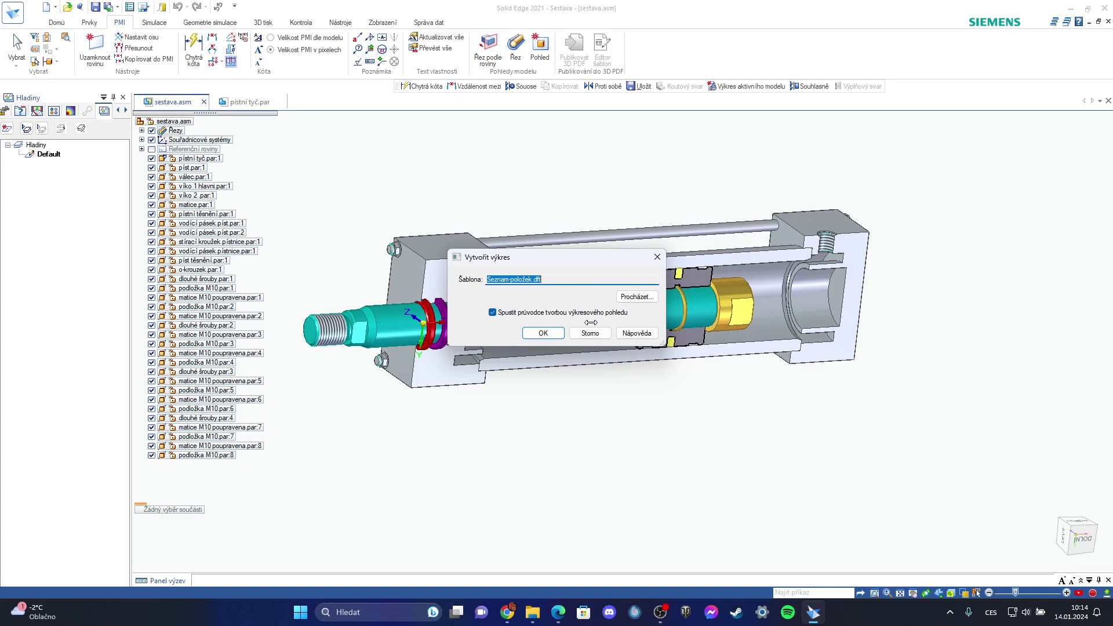
click(638, 296)
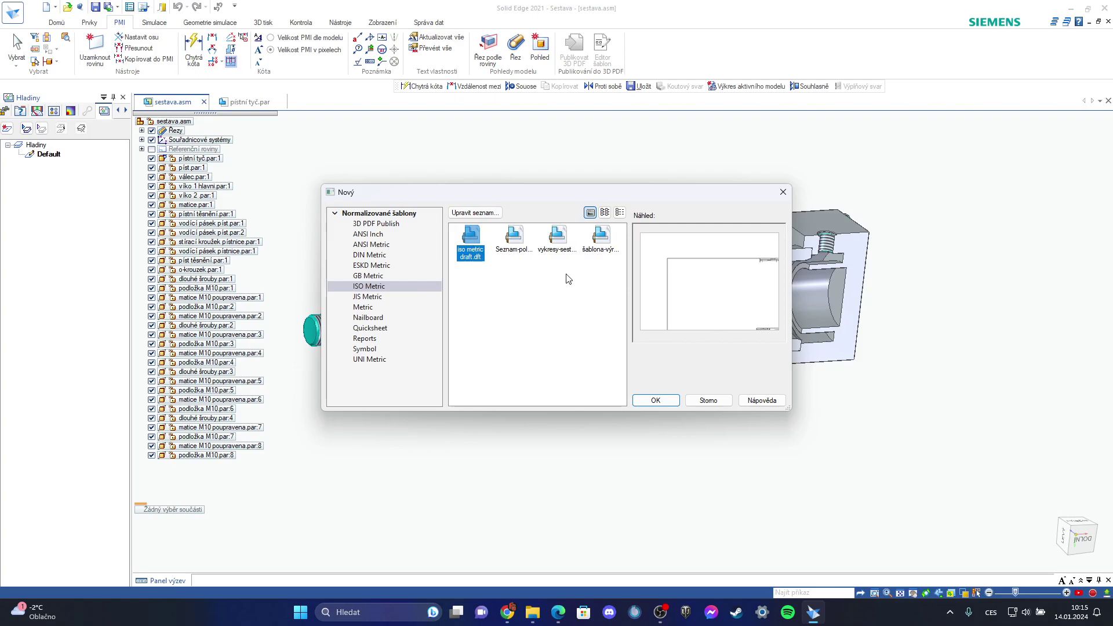
click(558, 239)
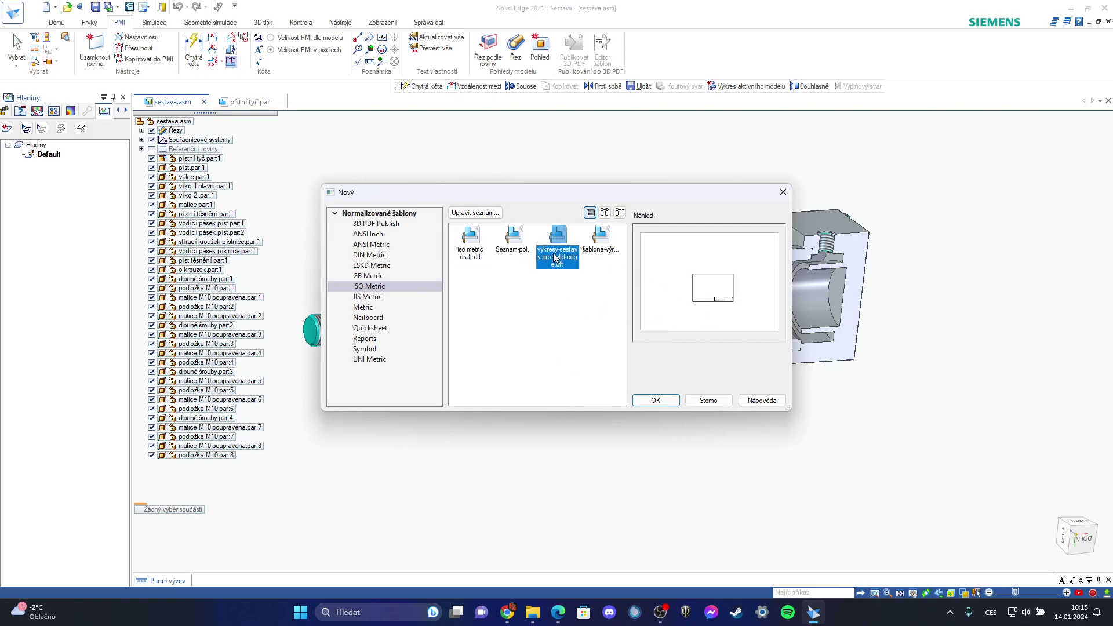
click(655, 400)
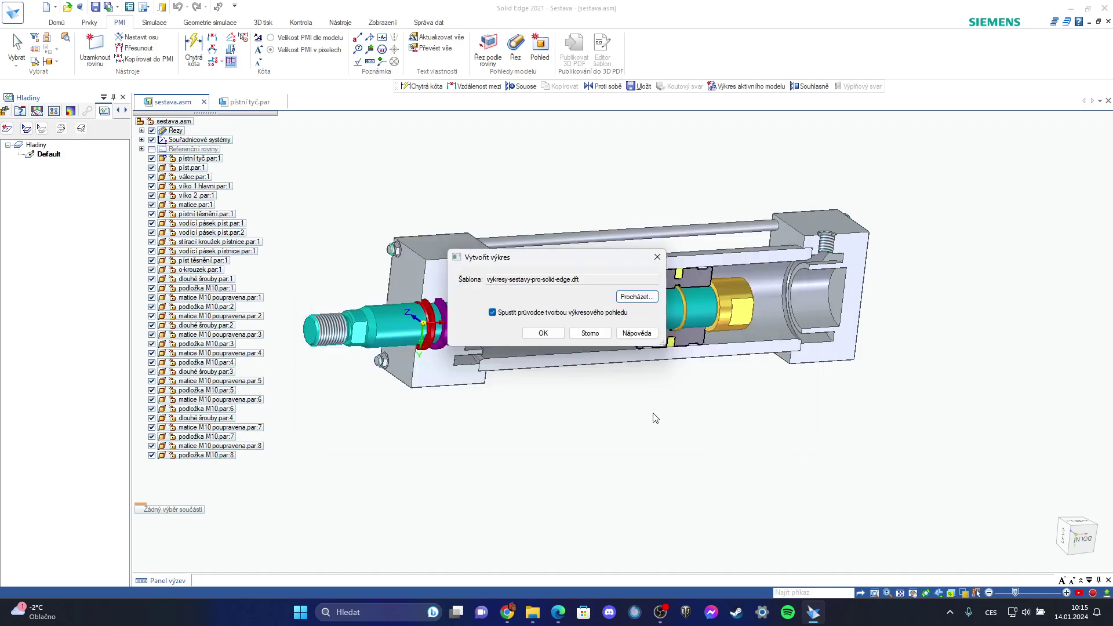
click(543, 333)
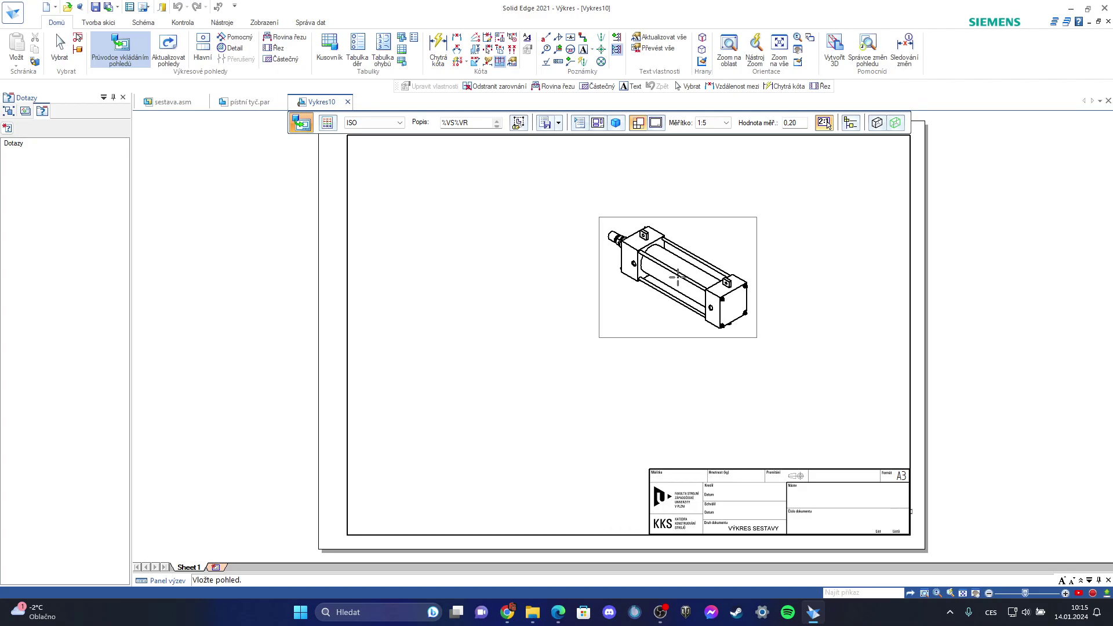
Set the scale of the view being placed to 1:2 and its orientation to the front view
click(719, 123)
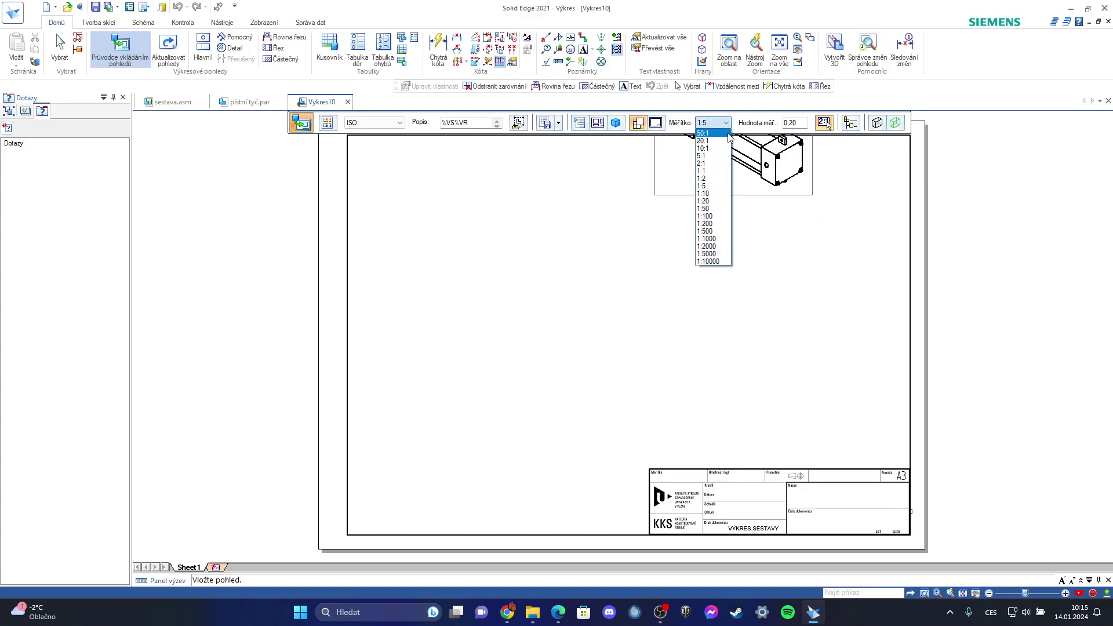
click(714, 180)
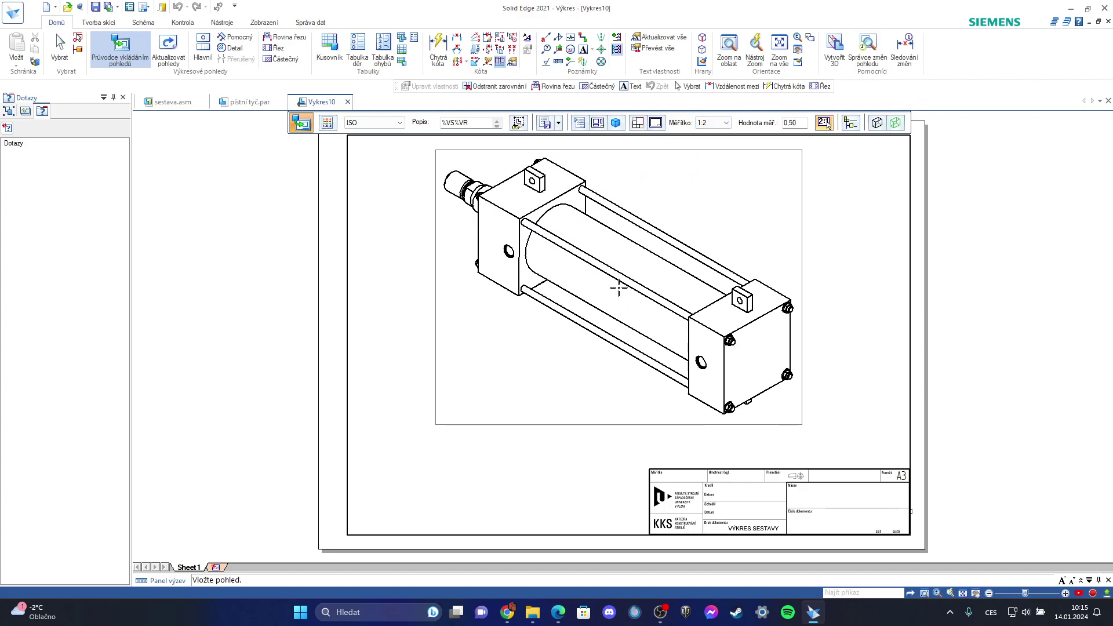
click(616, 123)
click(626, 139)
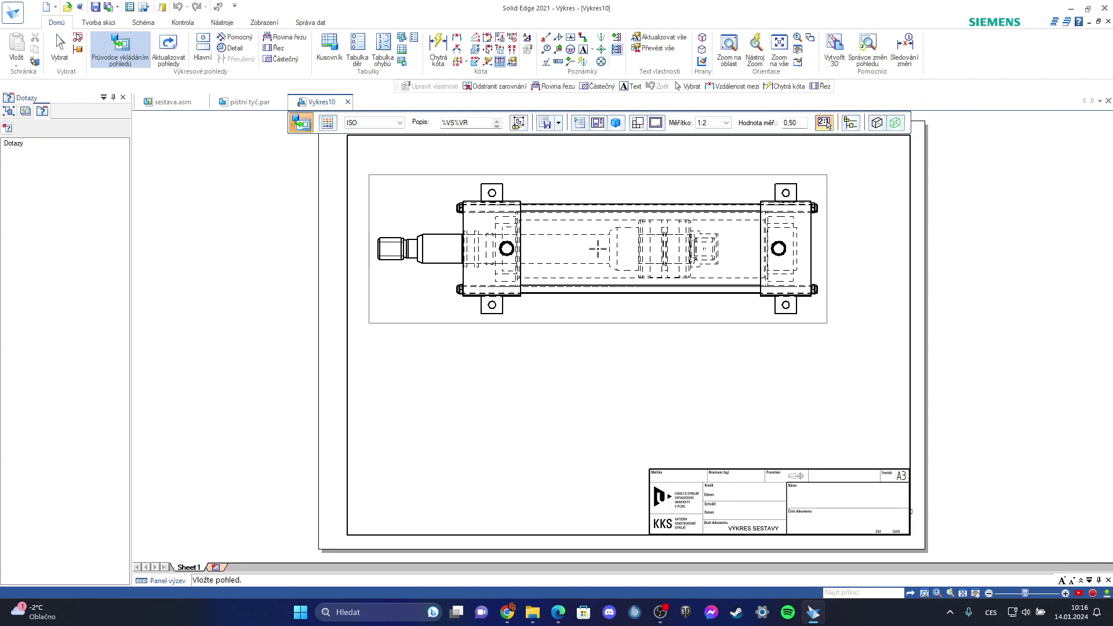
Preview the assembly in the back, left, top and dimetric orientations, and return to the front view
click(617, 123)
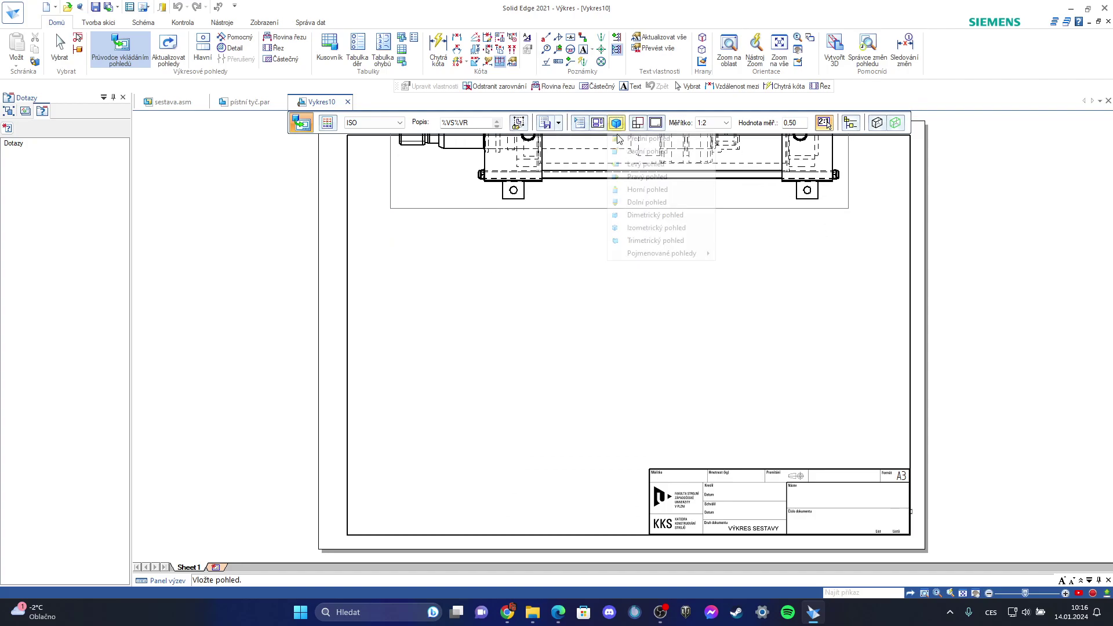
click(642, 154)
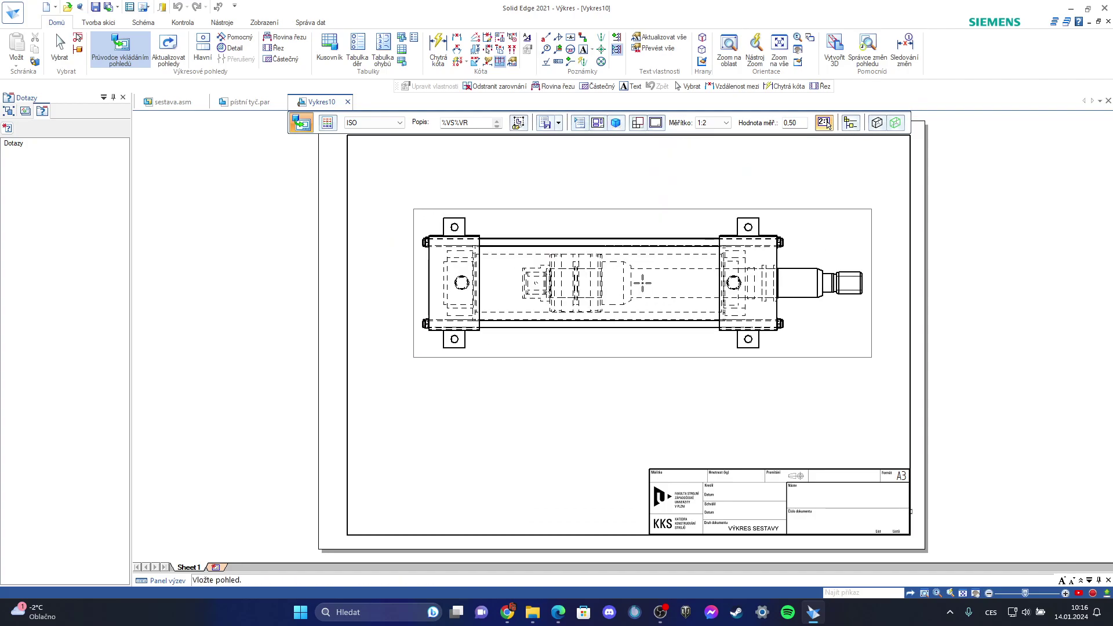
click(616, 123)
click(643, 166)
click(617, 123)
click(643, 189)
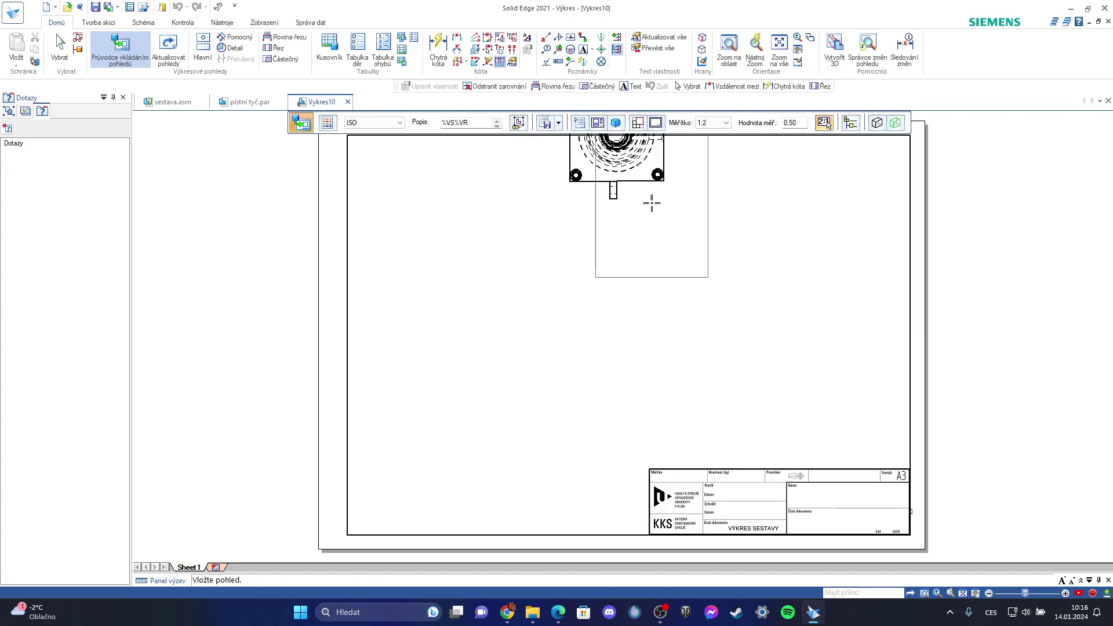
click(616, 123)
click(643, 215)
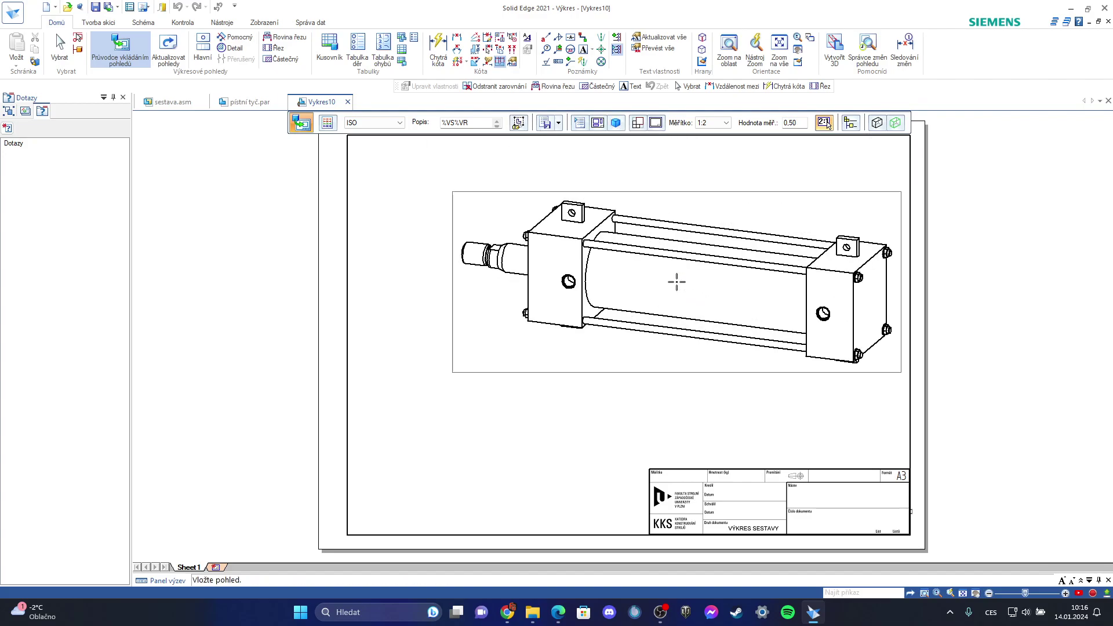
click(616, 123)
click(638, 144)
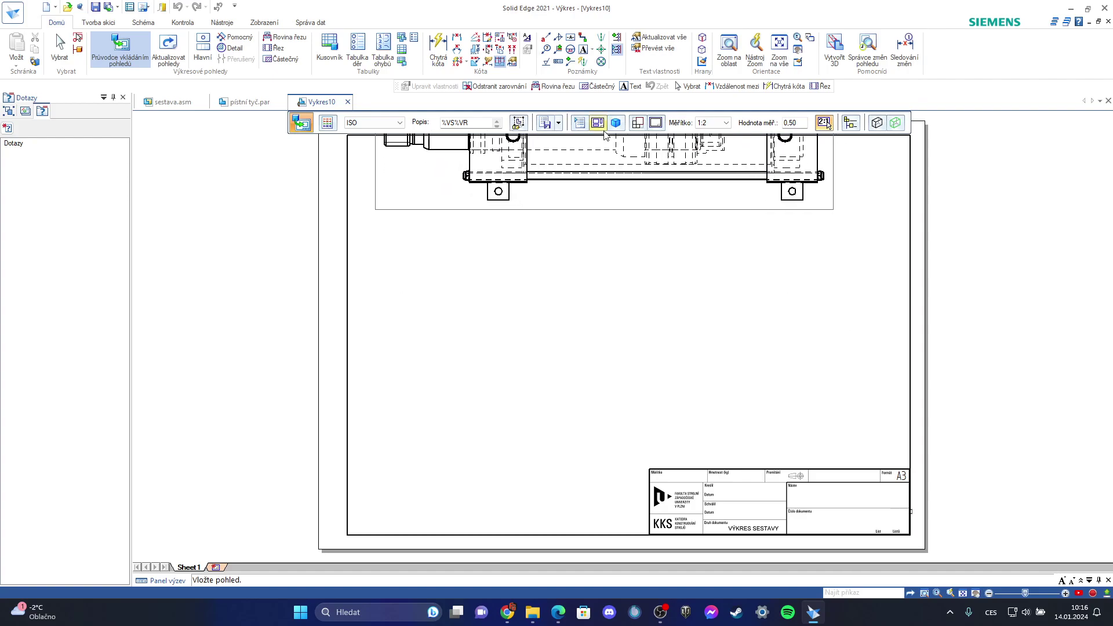
Give the primary view a custom orientation facing the assembly's bottom side and place it in the upper half of the A3 sheet
click(824, 122)
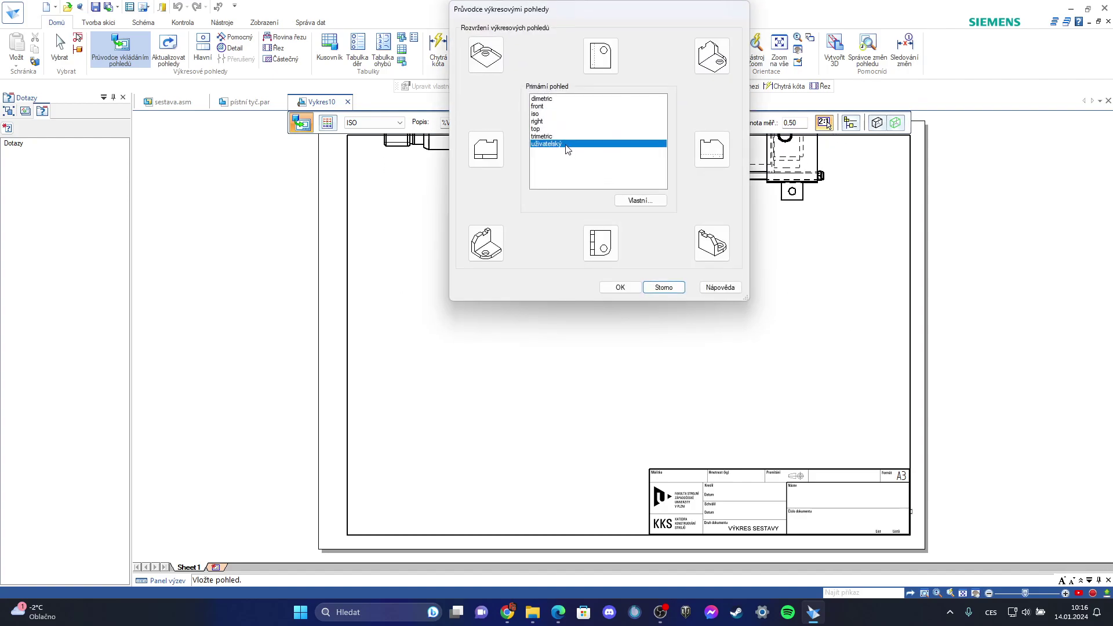
click(641, 201)
middle_drag(467, 220, 467, 162)
click(554, 244)
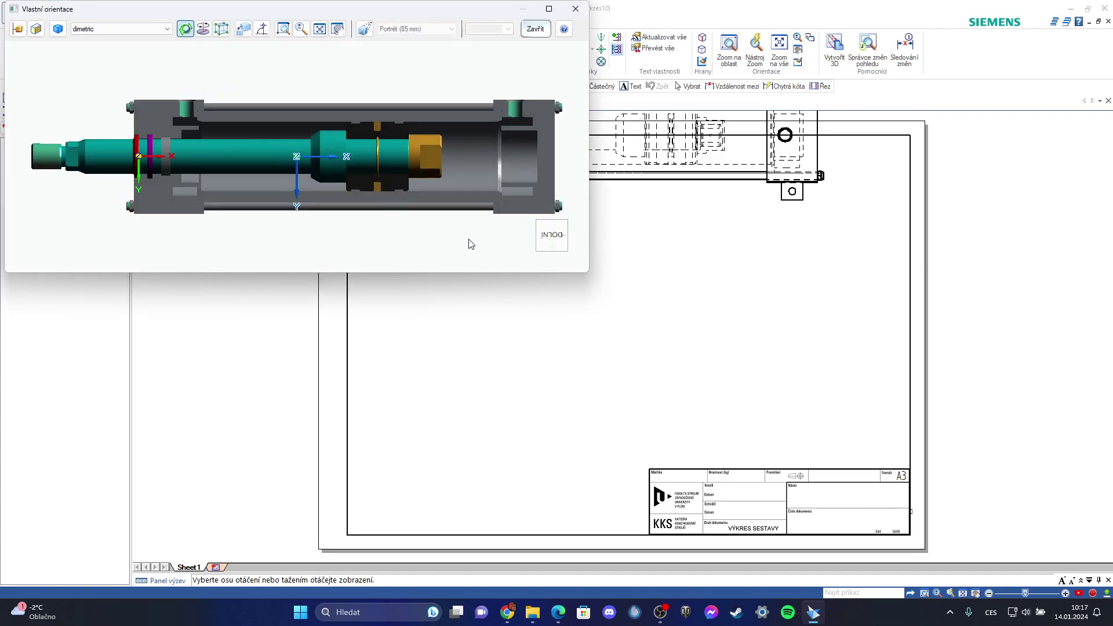
click(548, 31)
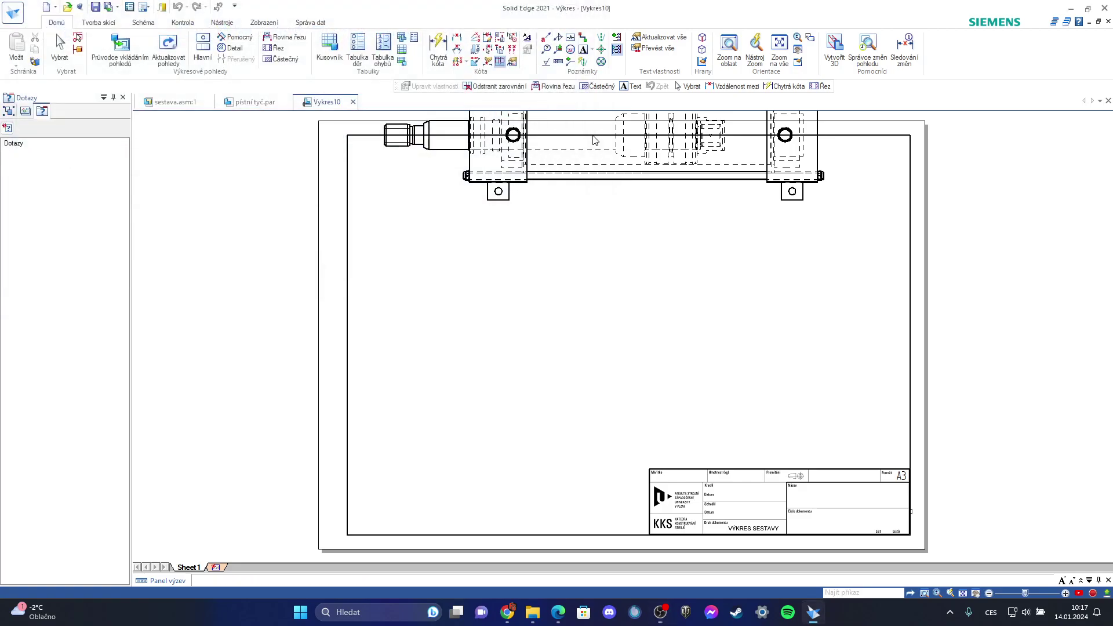
click(577, 436)
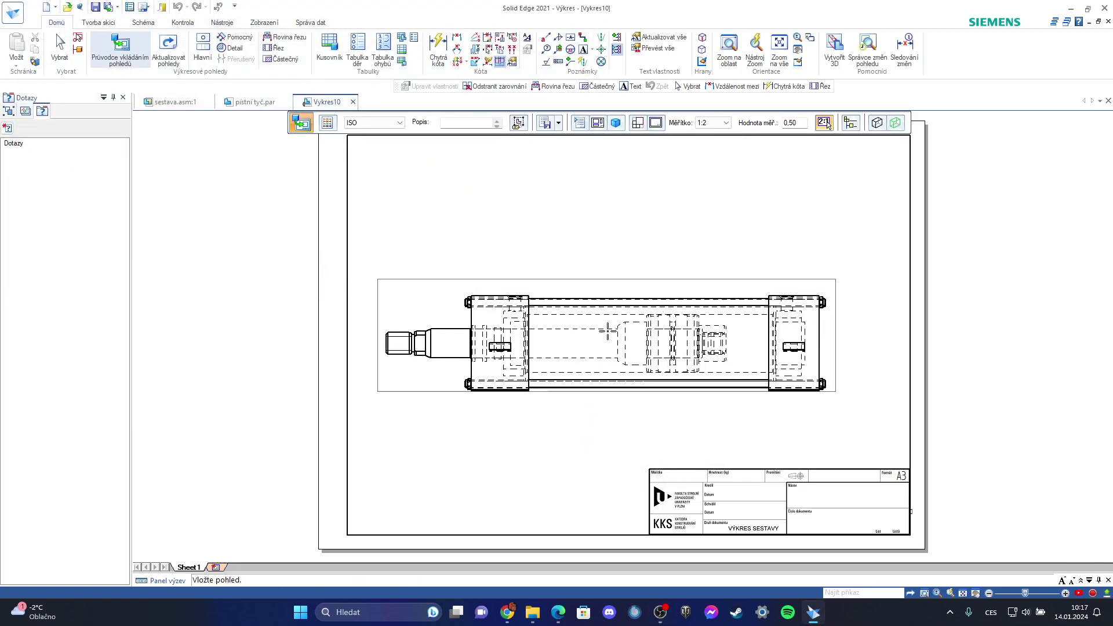
click(505, 255)
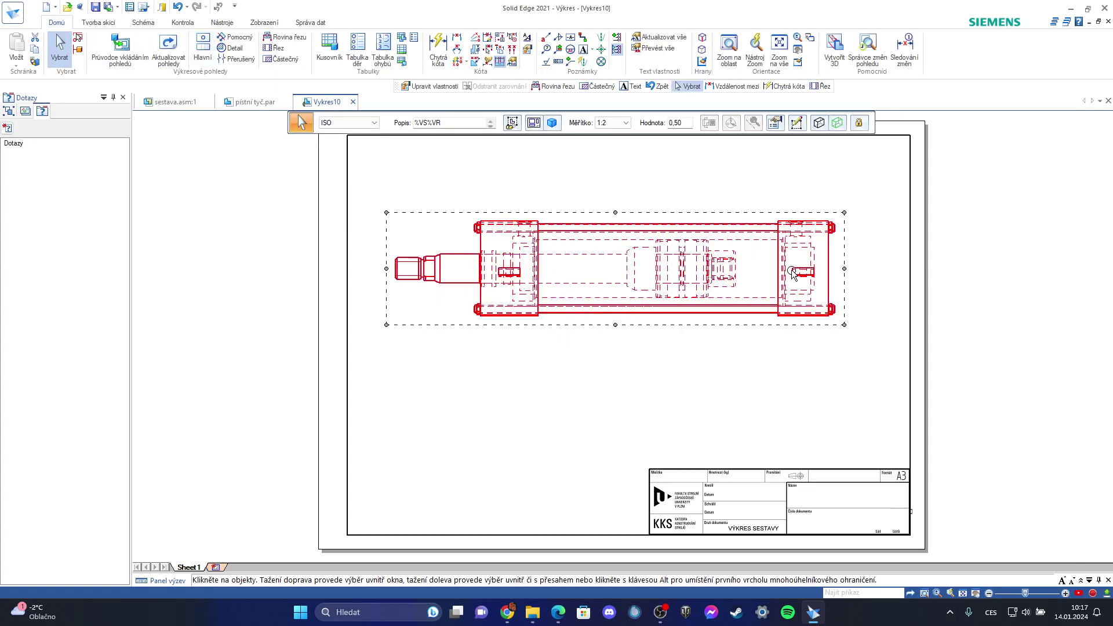
Turn off hidden edges, including those hidden behind other parts, for all components in the main view
click(613, 174)
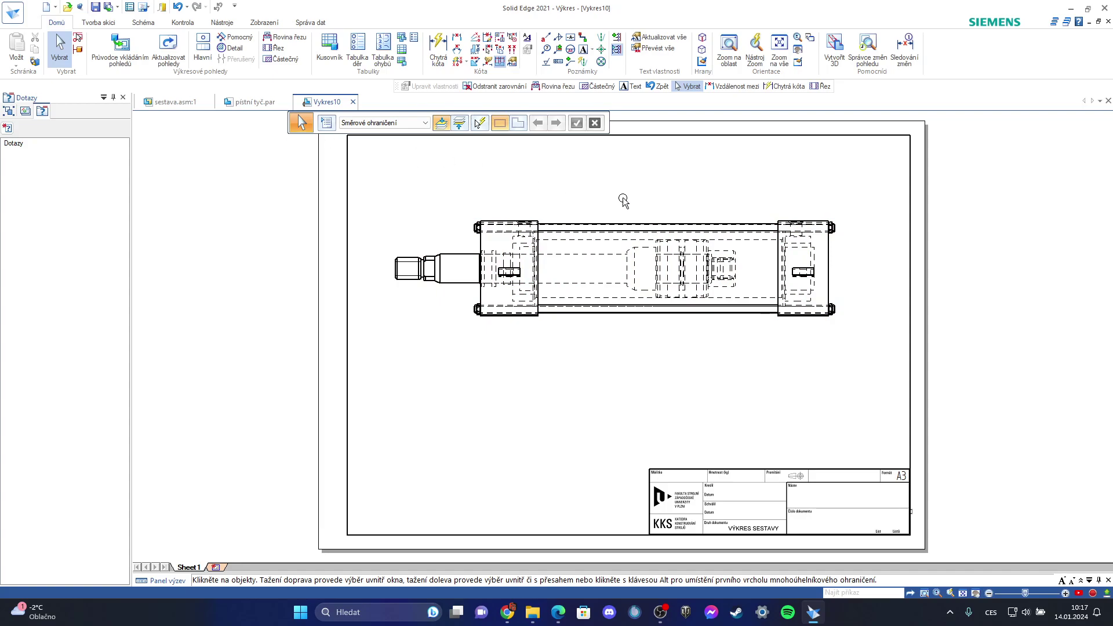
key(Escape)
right_click(620, 229)
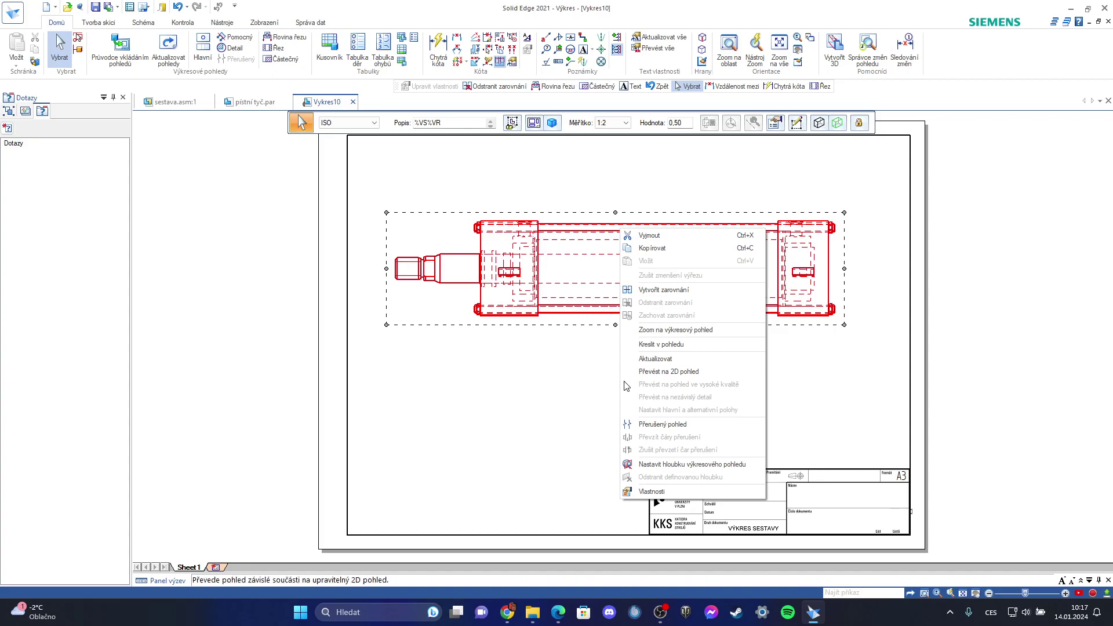
click(651, 492)
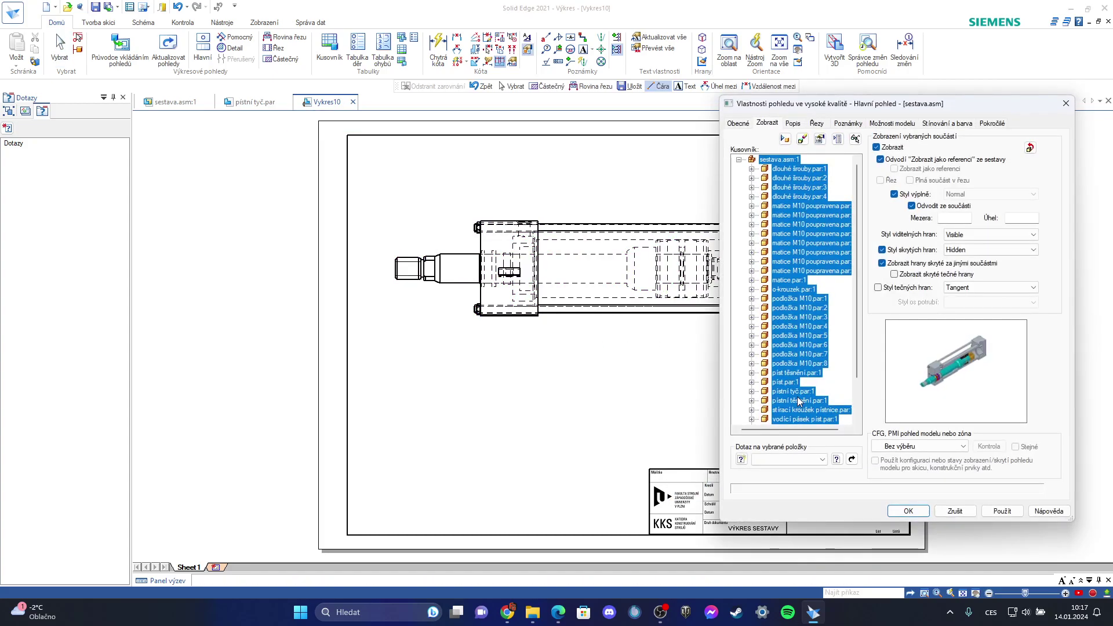
click(1001, 513)
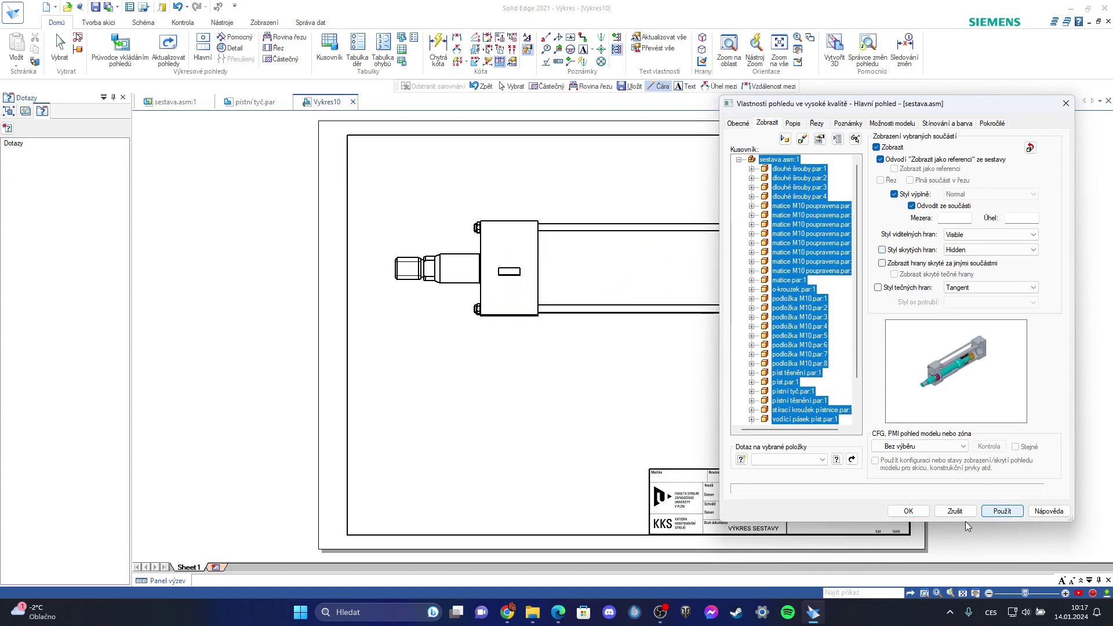
click(909, 511)
click(588, 293)
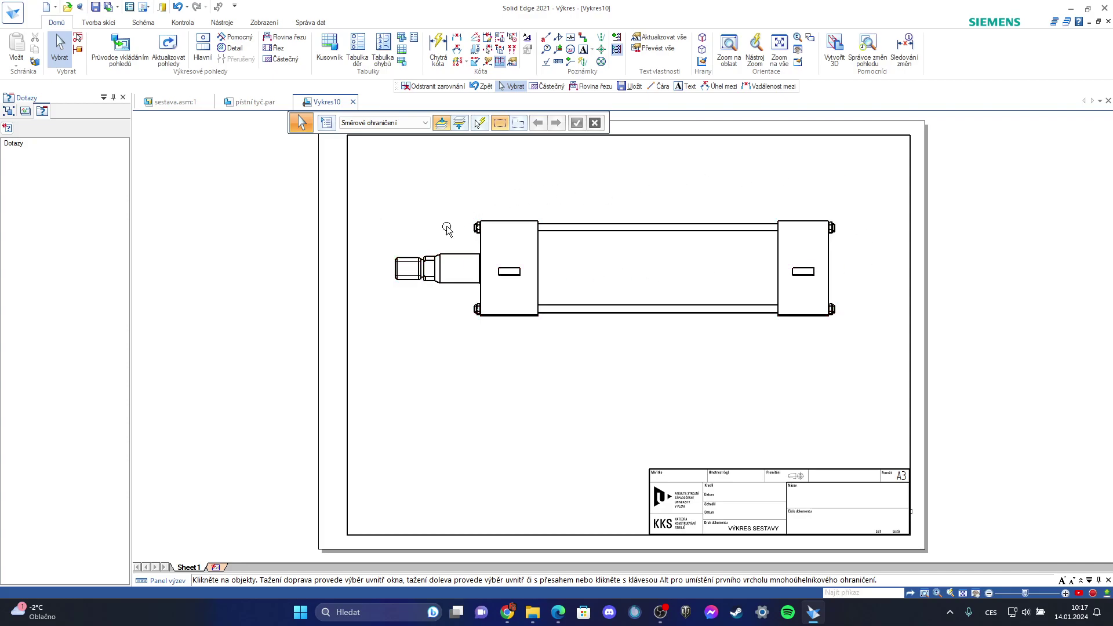
Sketch a closed four-sided broken-out section profile around the main view's upper half, with its lower edge along the cylinder axis
click(285, 59)
click(580, 273)
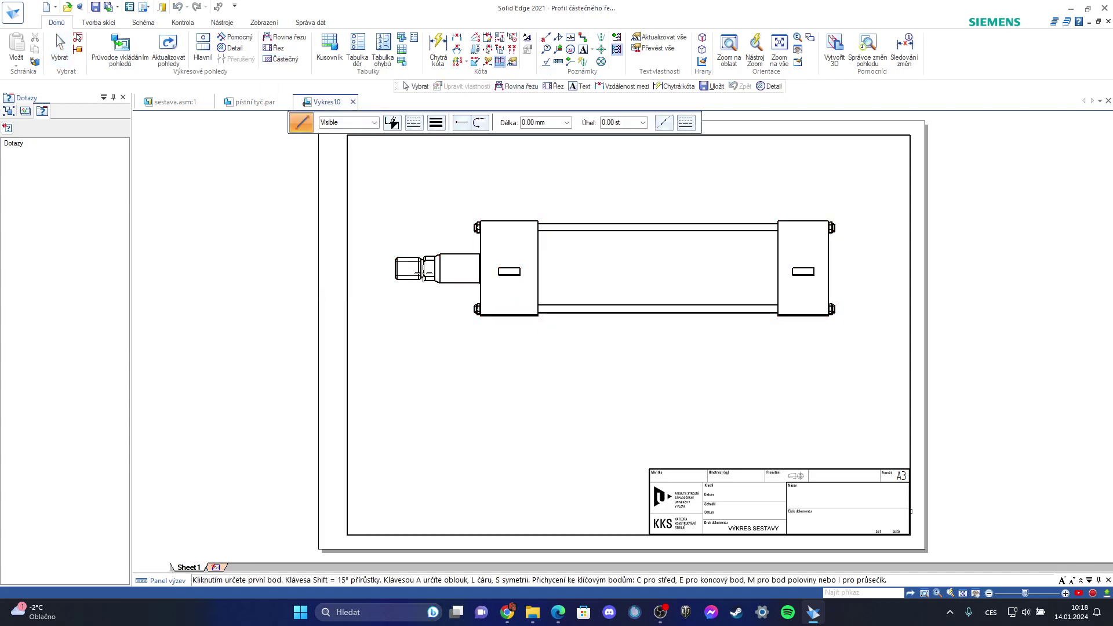
click(386, 268)
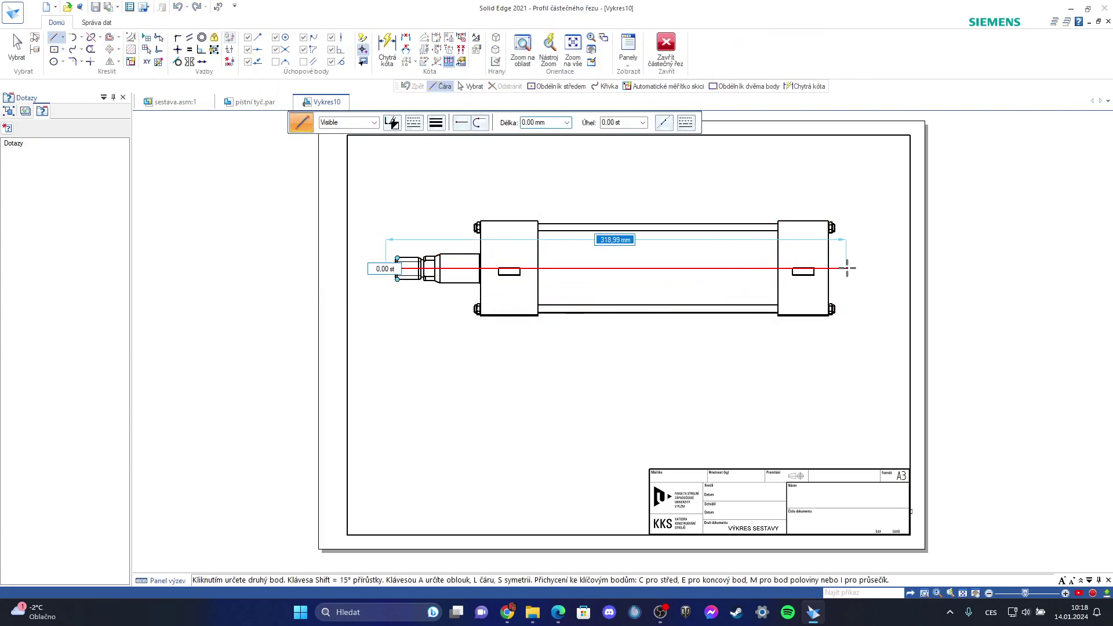
click(877, 269)
click(856, 172)
click(377, 193)
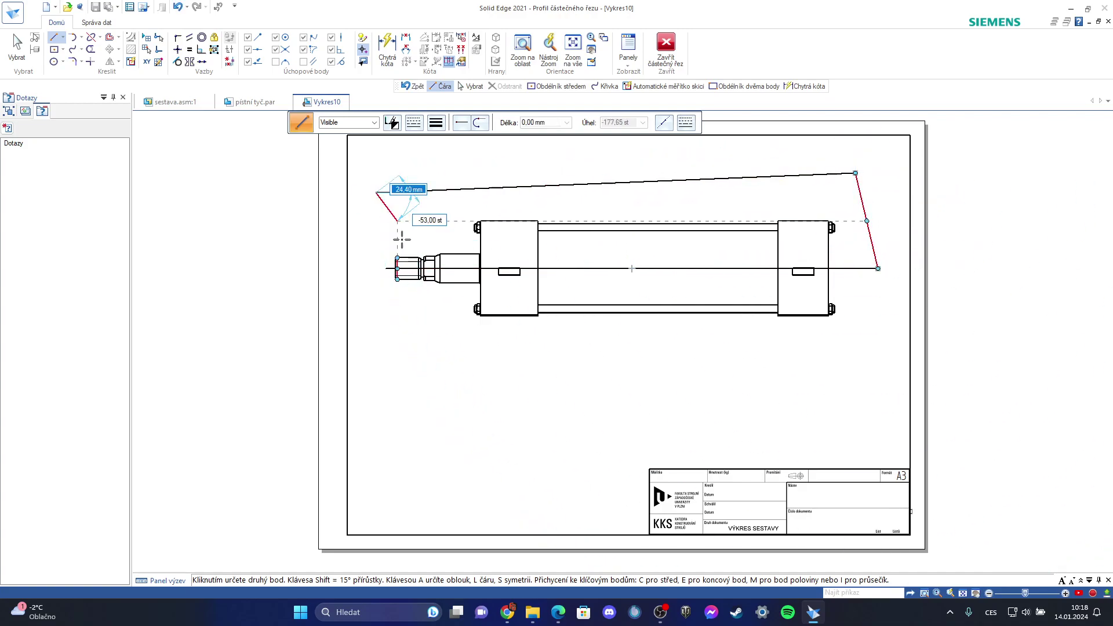
click(386, 268)
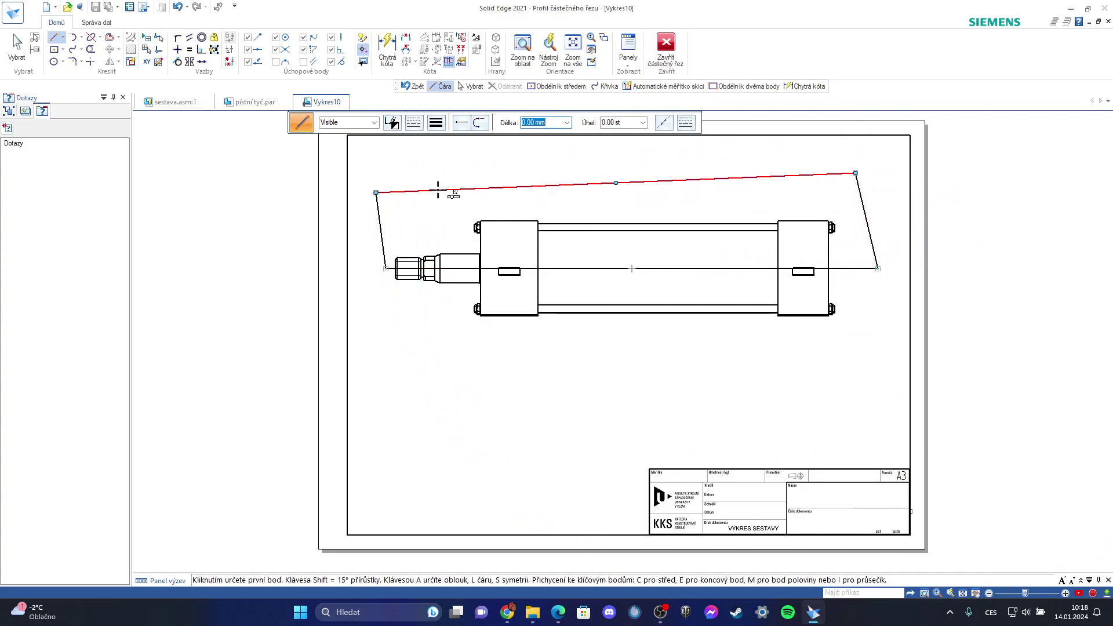
click(665, 45)
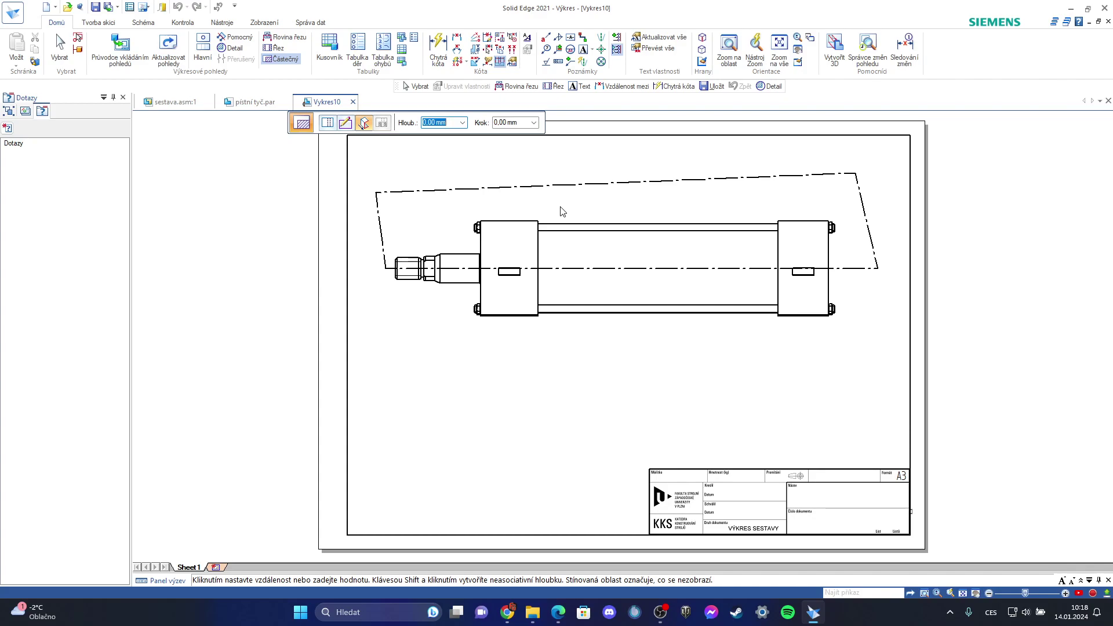
Set the broken-out section depth to 90 mm and apply the section to the main view
text(90)
key(Return)
click(538, 226)
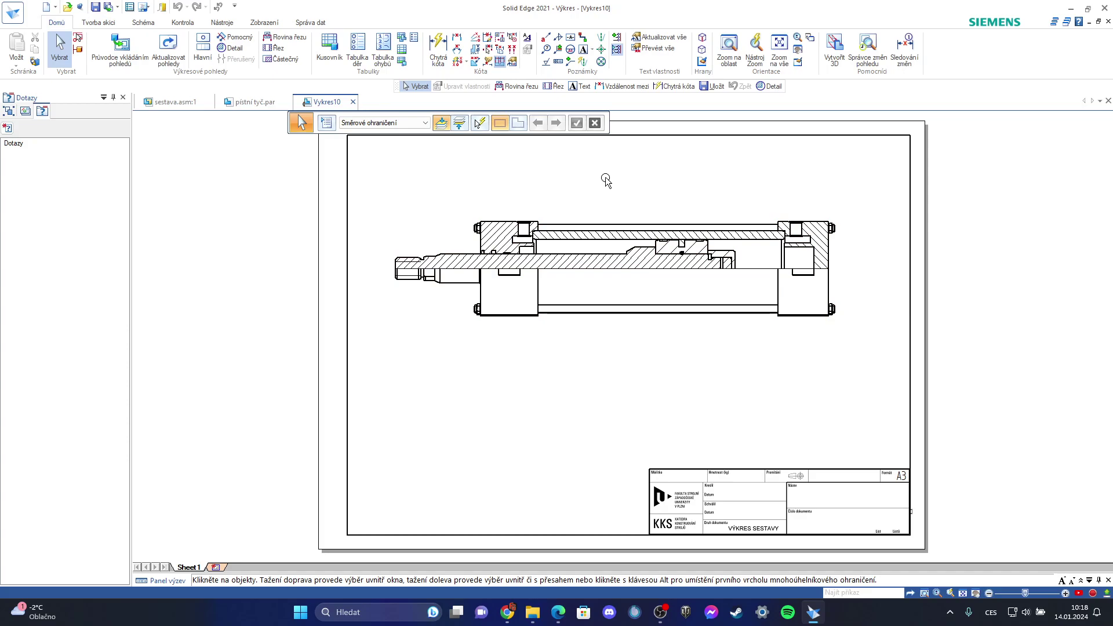
scroll(794, 242, up, 4)
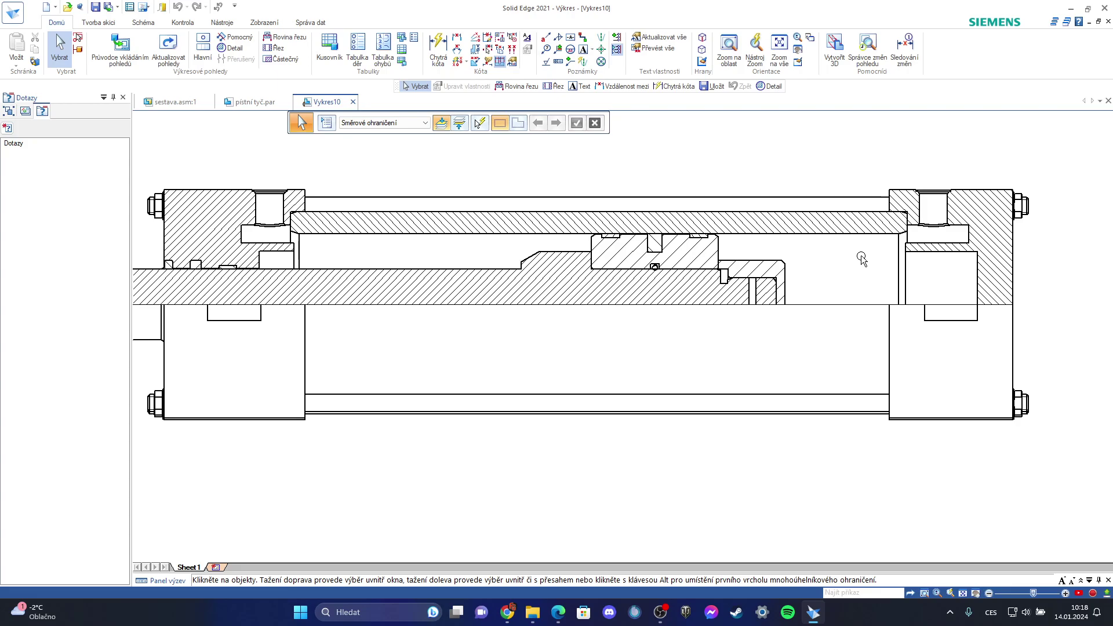
scroll(681, 328, down, 2)
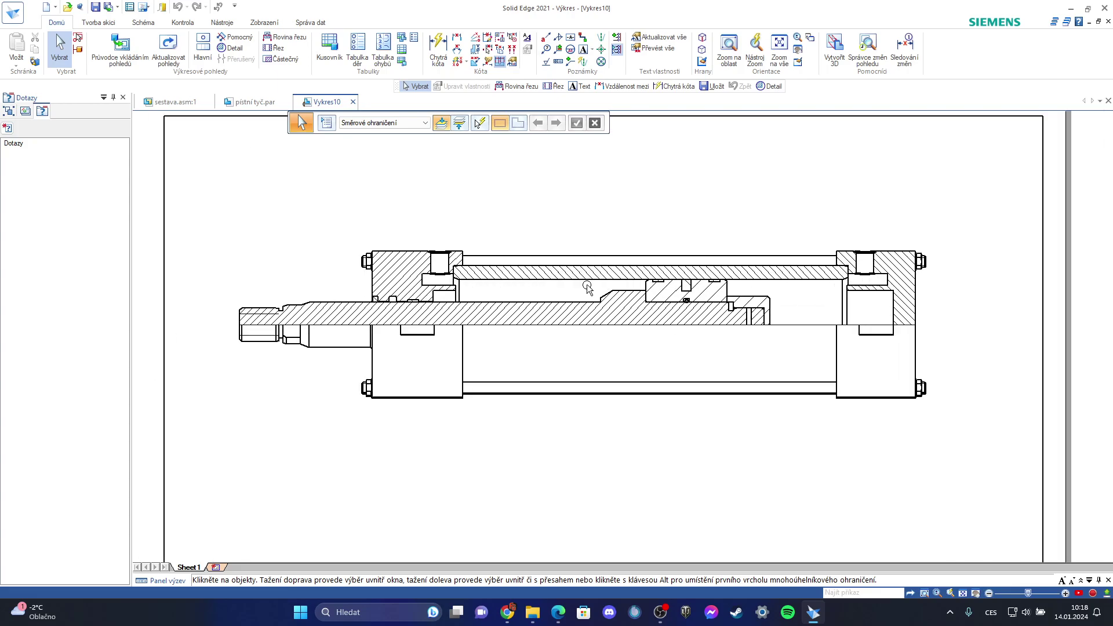
scroll(582, 290, up, 1)
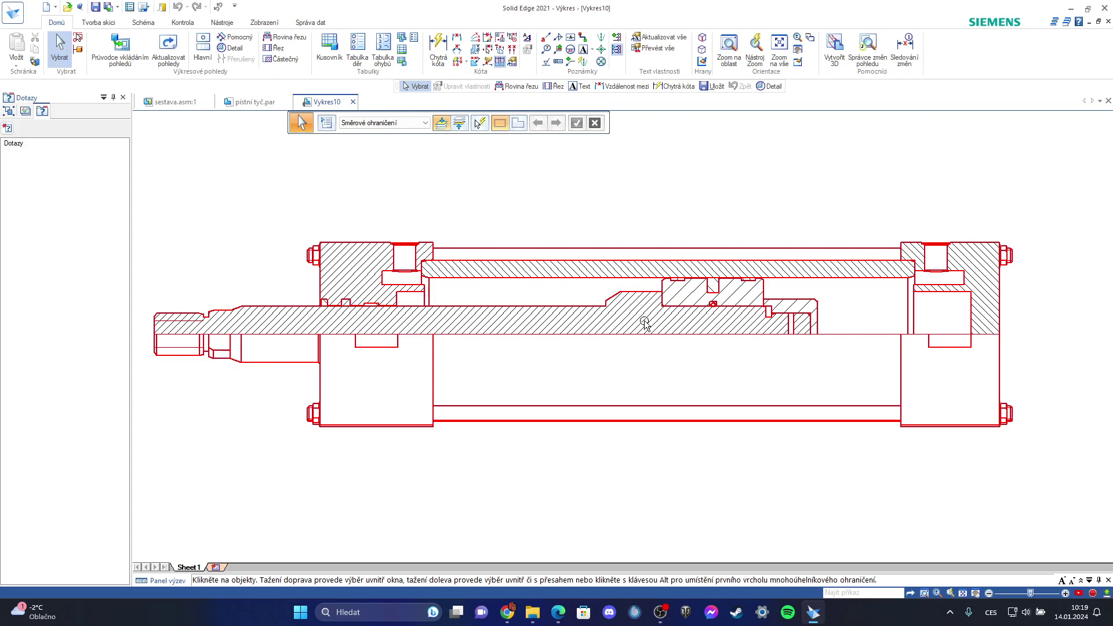
click(74, 49)
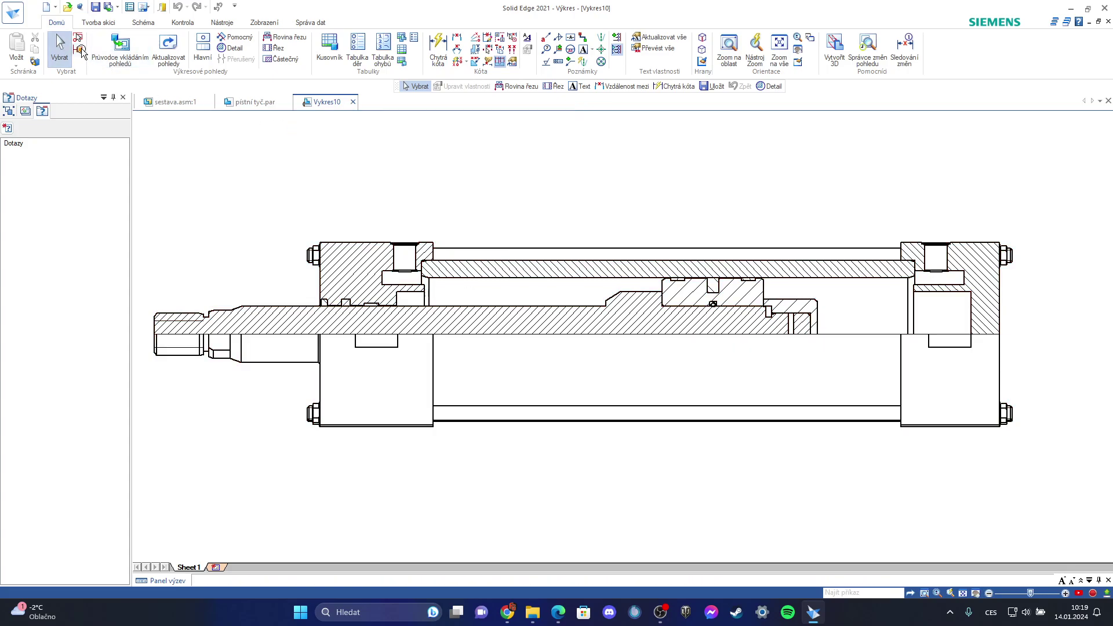
click(72, 47)
scroll(608, 211, down, 3)
scroll(608, 211, up, 2)
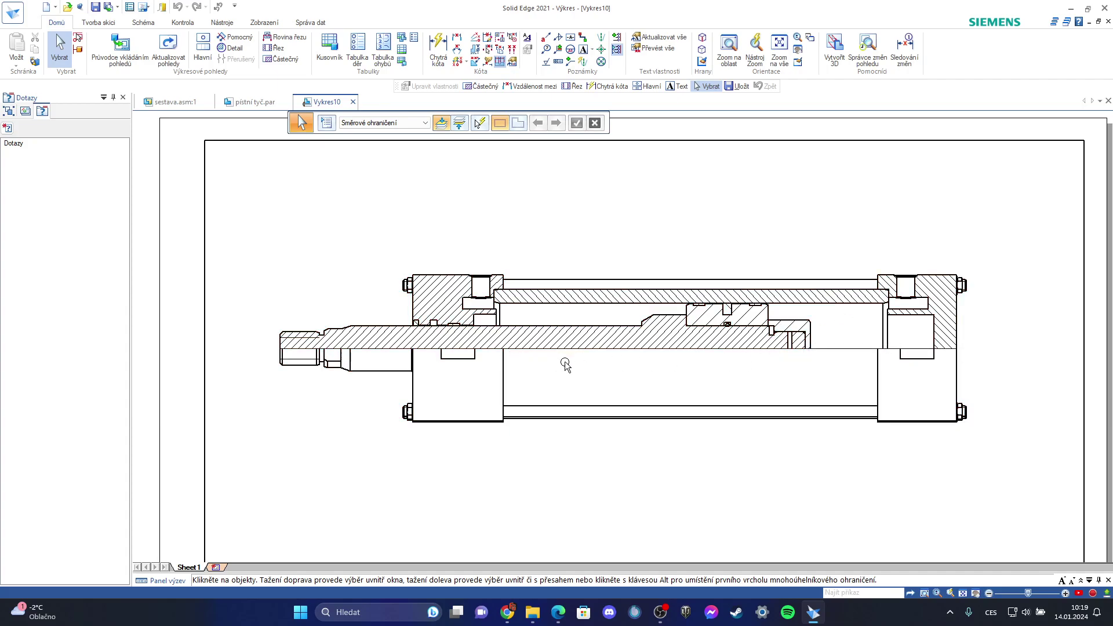
Exclude the piston rod (pístní tyč.par:1) from sectioning in the main view's properties
click(616, 329)
right_click(664, 385)
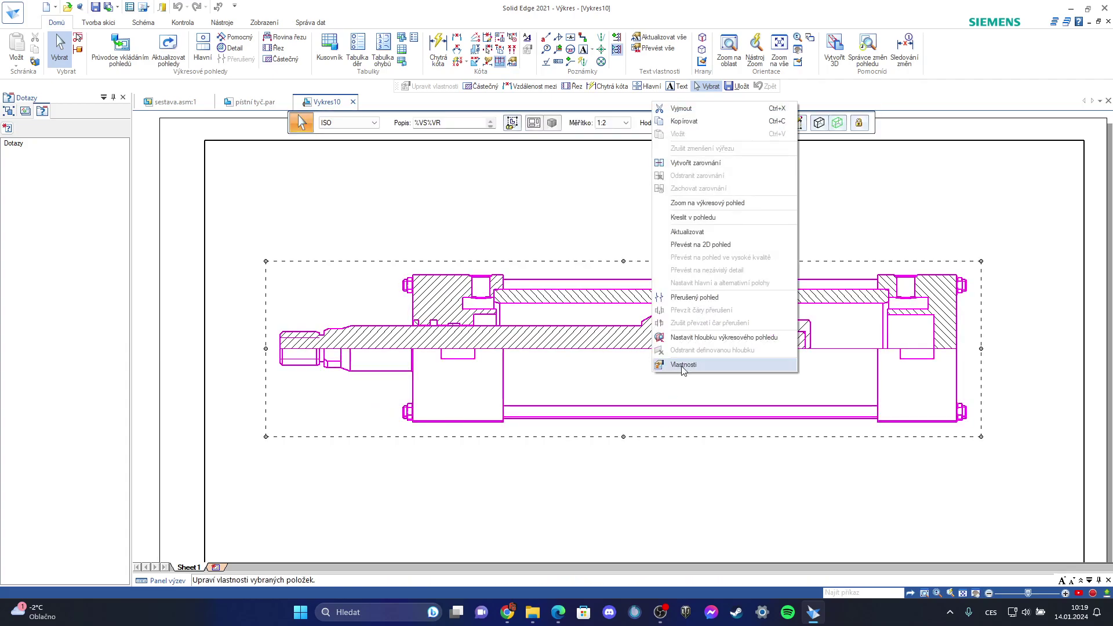
click(688, 365)
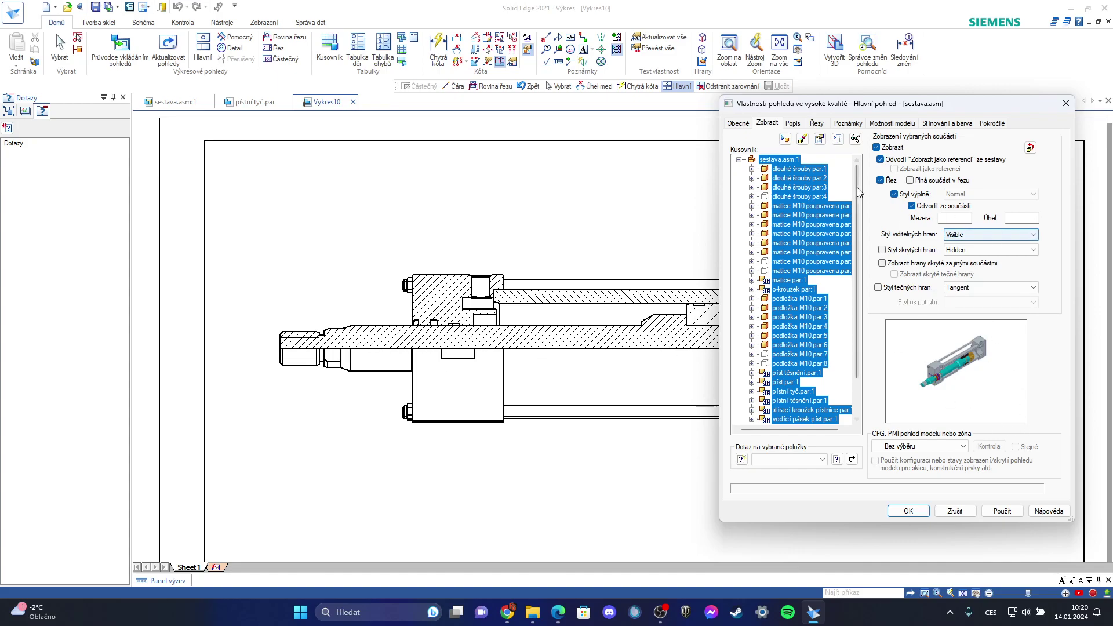
click(785, 160)
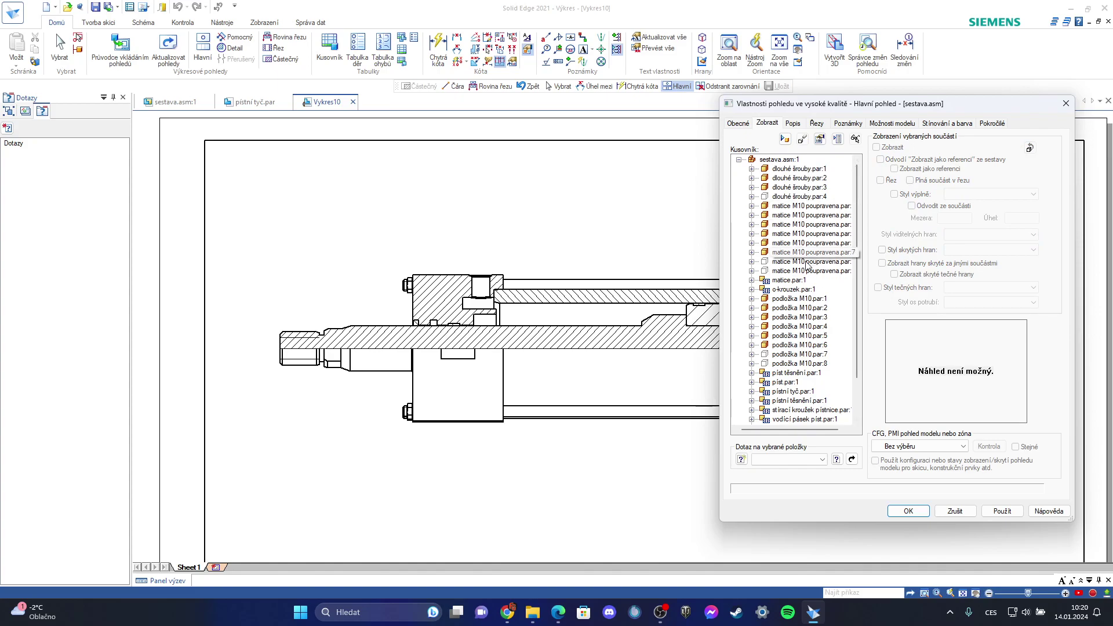
scroll(806, 345, down, 2)
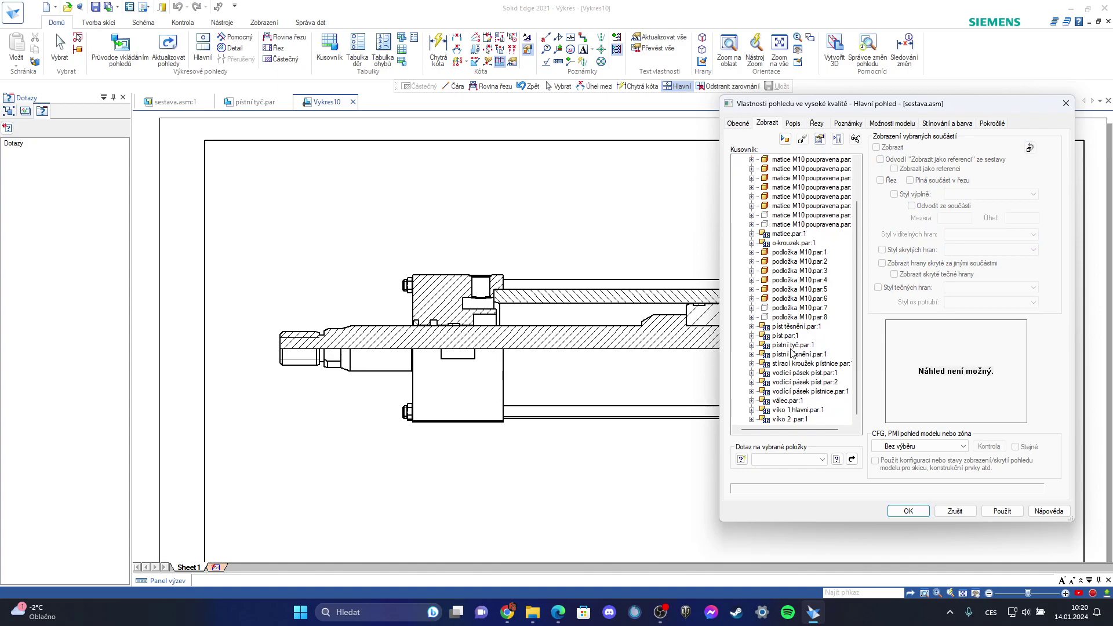
click(791, 347)
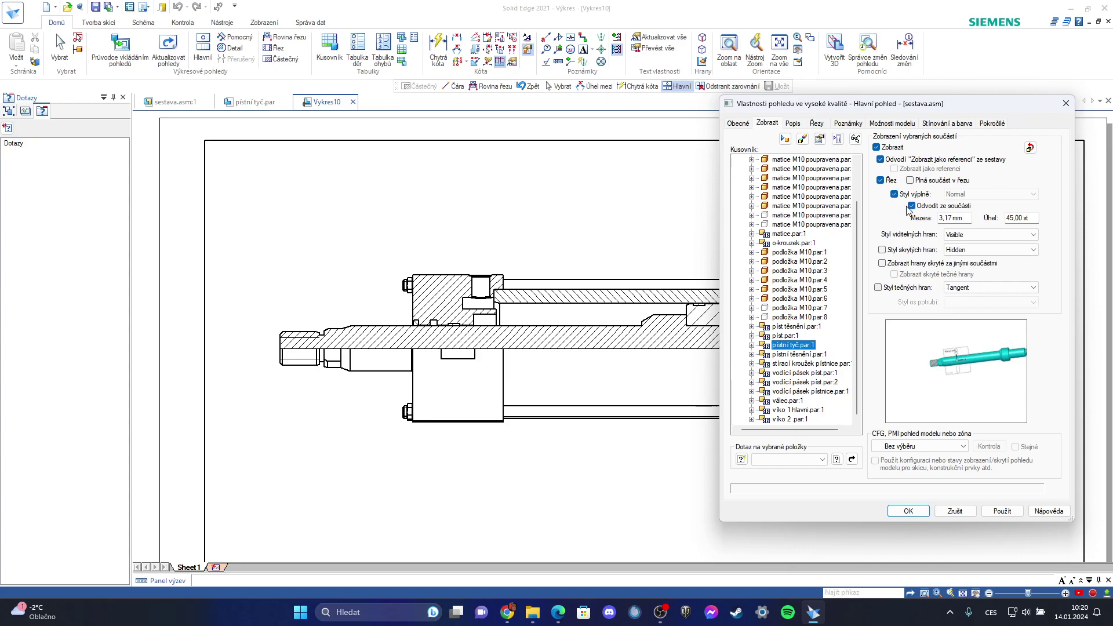
click(881, 180)
click(1004, 512)
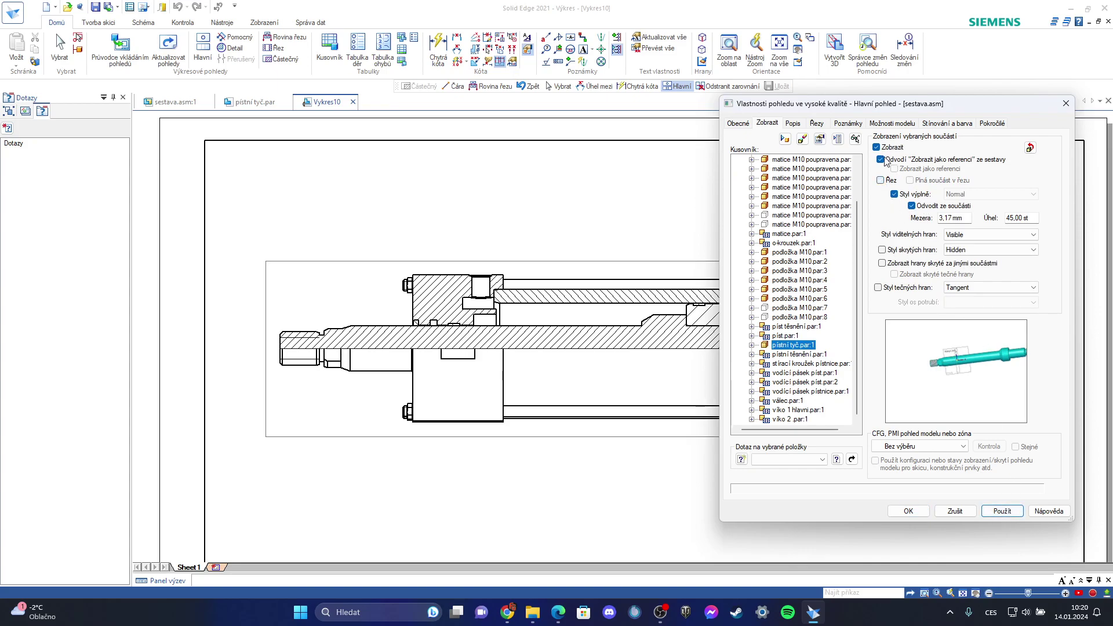
Turn off the piston rod's fill style, apply it to the main view and close the view properties
click(894, 195)
click(1003, 511)
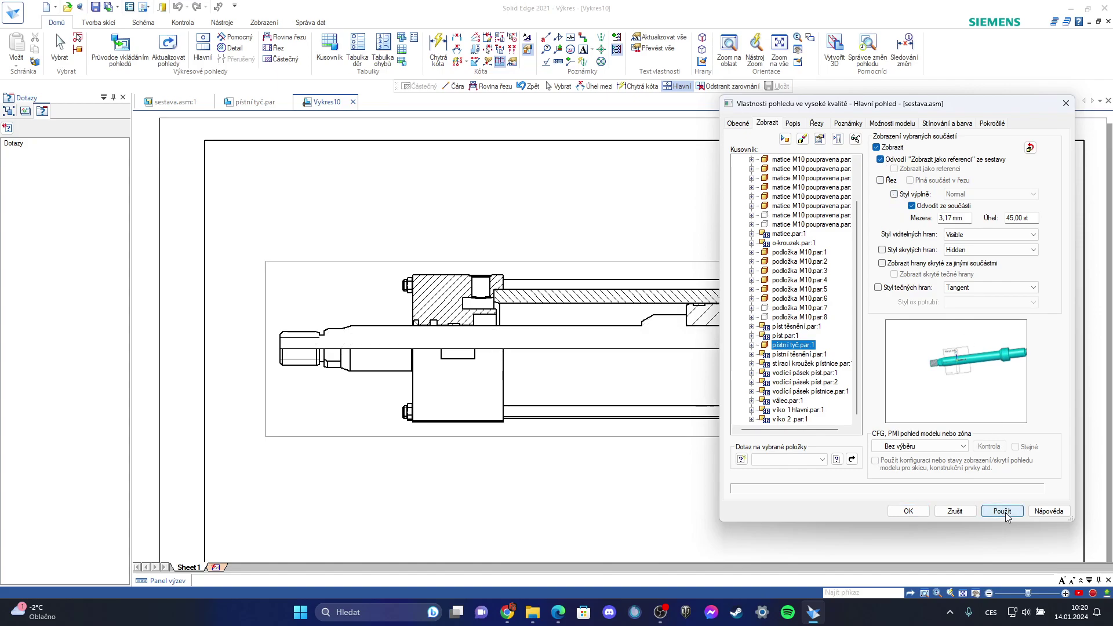
click(909, 511)
click(805, 373)
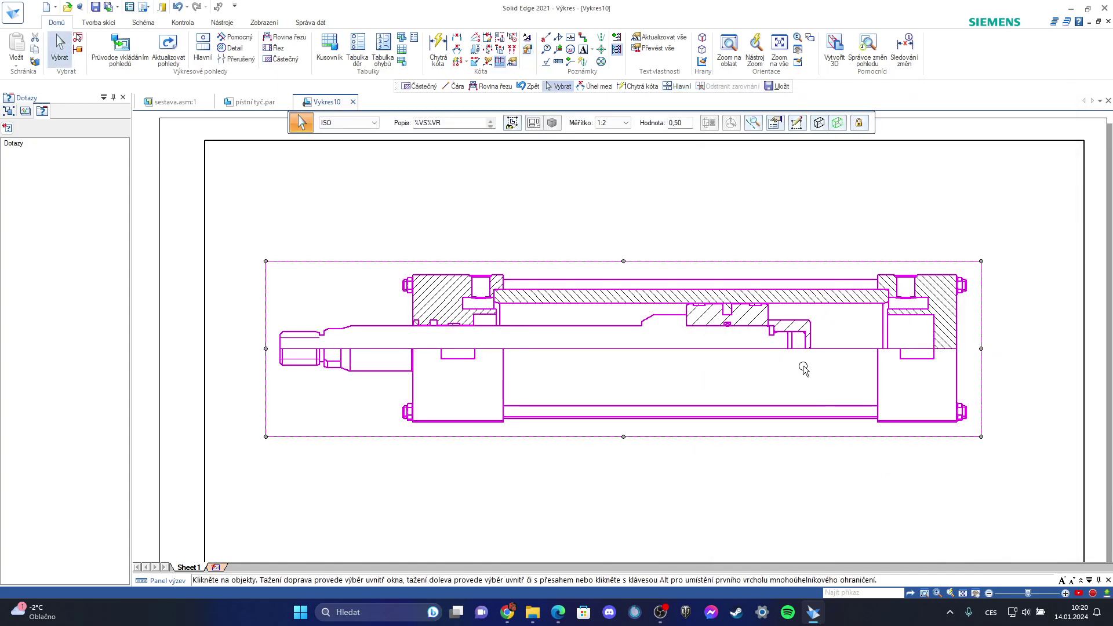
click(511, 525)
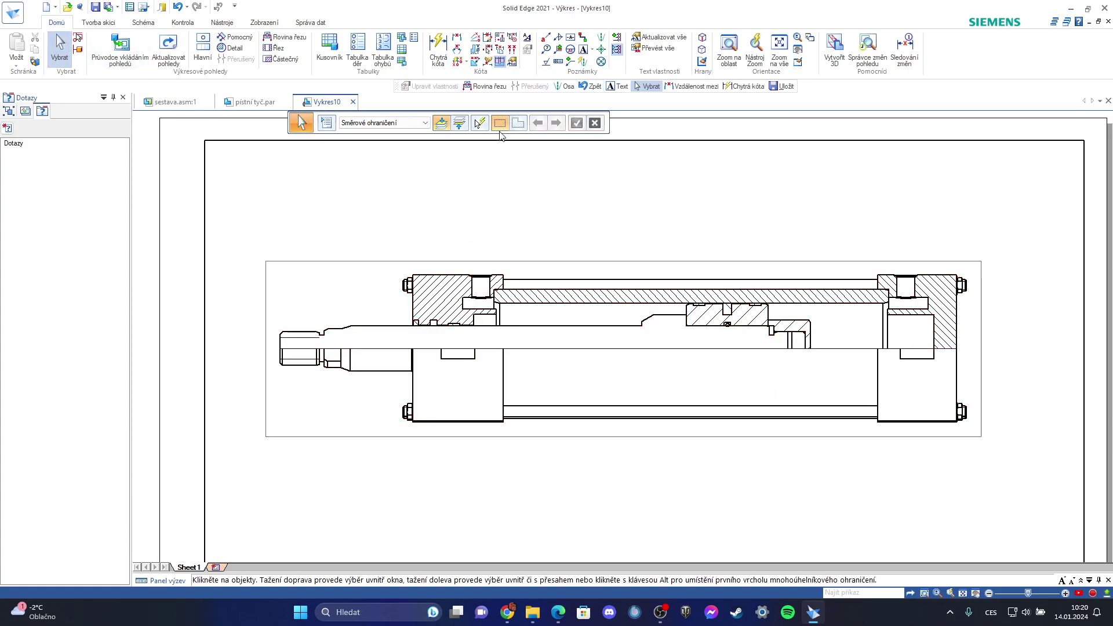
Dimension the cylinder's overall length from the piston rod's threaded end to the opposite bolt end, placing the dimension below the view
click(438, 49)
scroll(272, 356, up, 3)
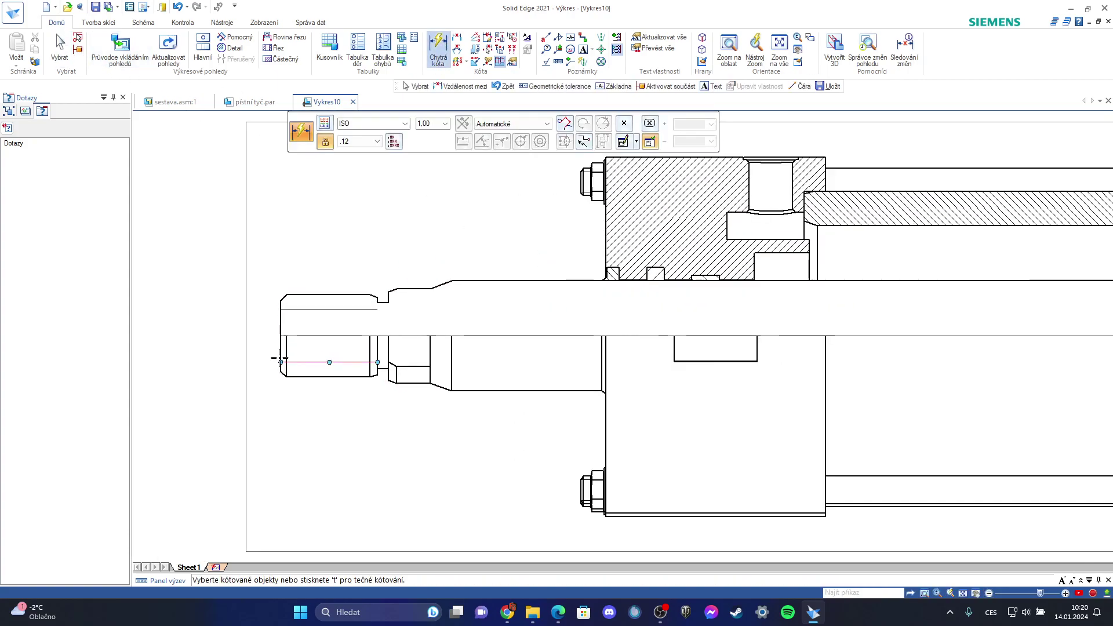
click(280, 350)
scroll(280, 351, down, 5)
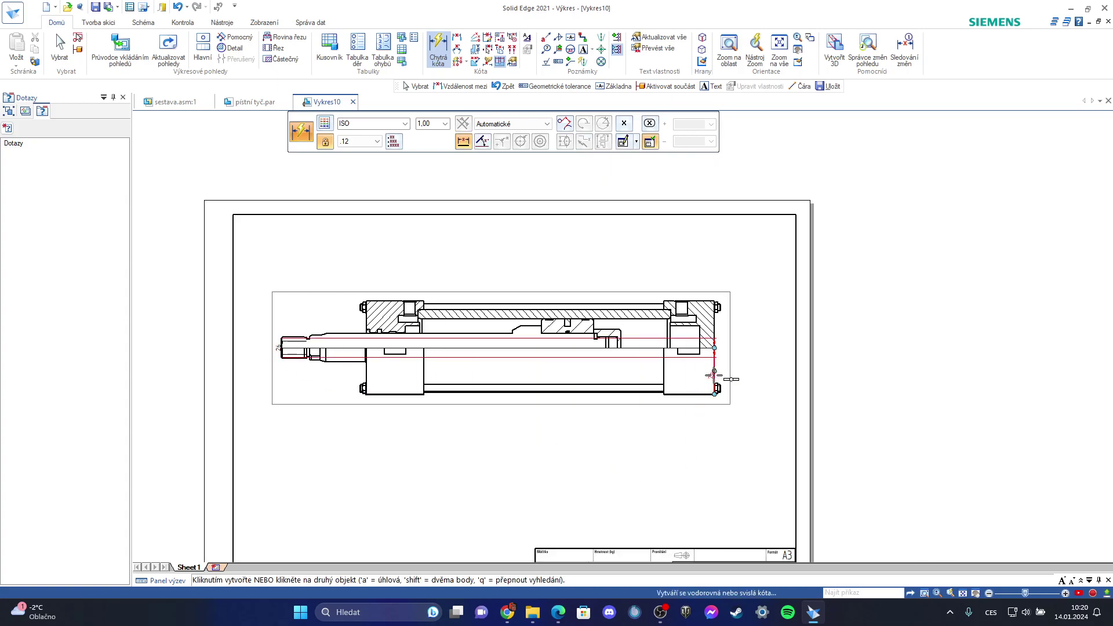
scroll(721, 400, up, 5)
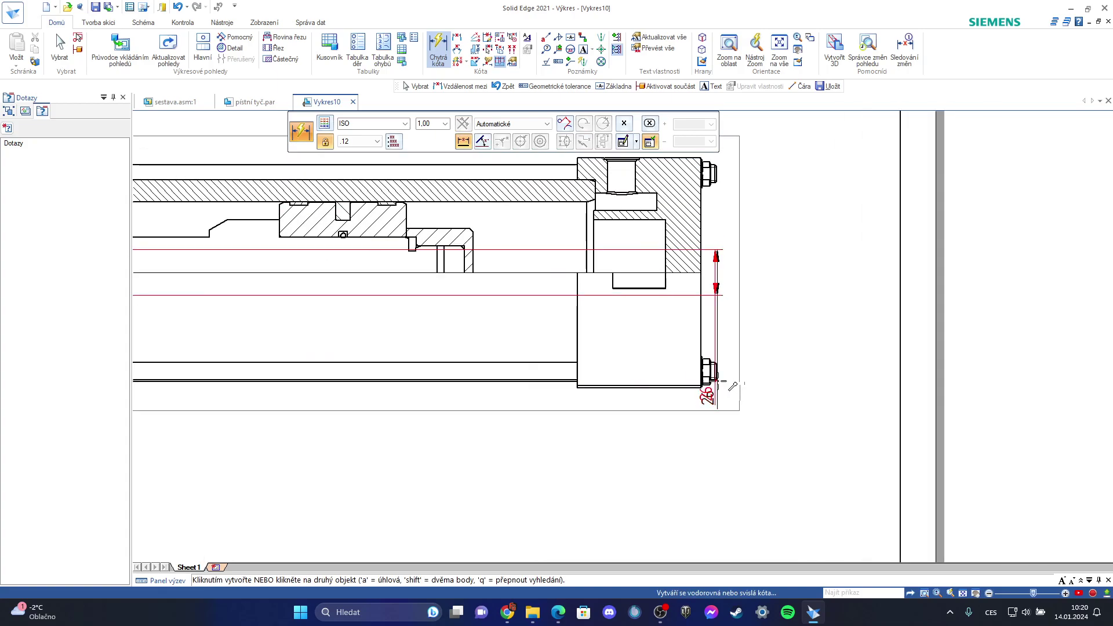
scroll(716, 378, up, 2)
click(713, 377)
scroll(696, 406, down, 5)
click(661, 513)
Dimension the overall height of the cover at the closed end of the cylinder, placing the dimension beside the view
scroll(646, 517, down, 5)
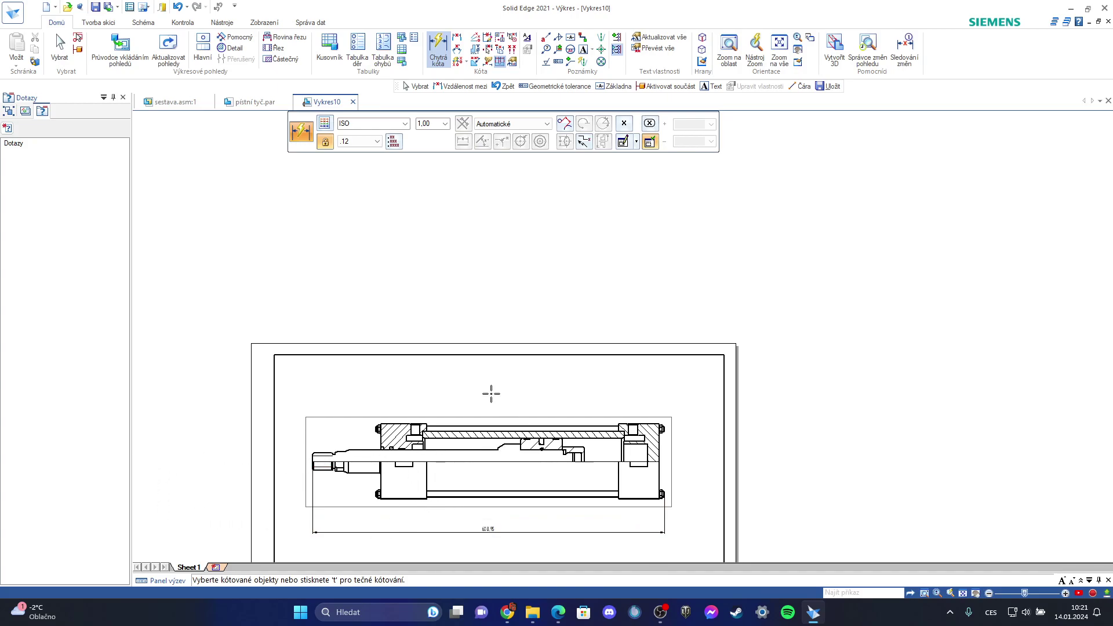
scroll(667, 432, up, 3)
click(659, 431)
scroll(667, 432, down, 2)
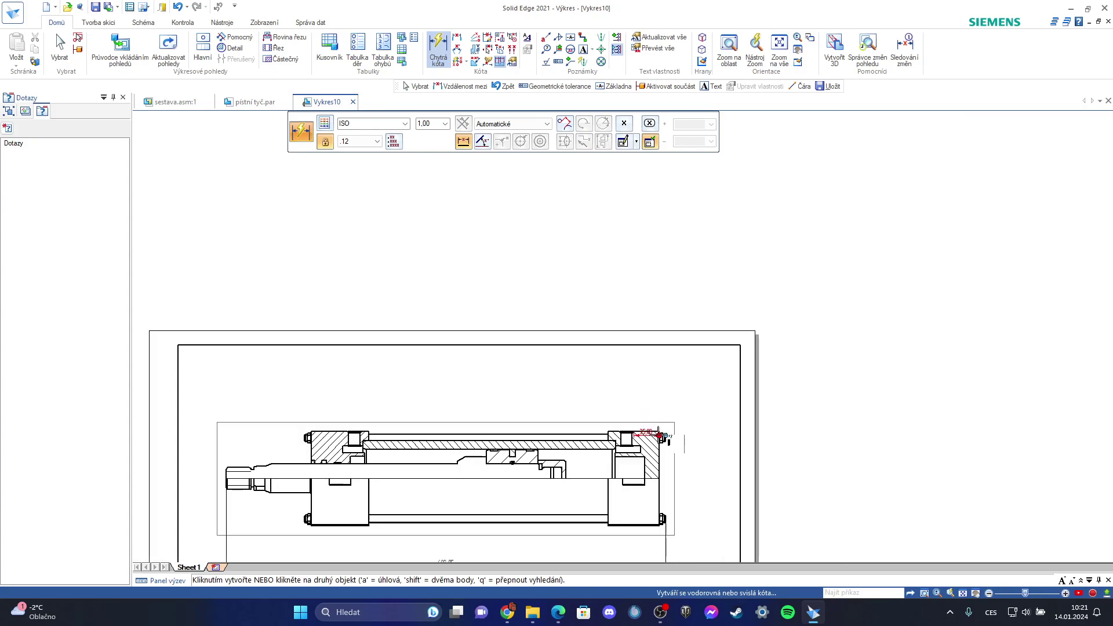
scroll(652, 530, up, 6)
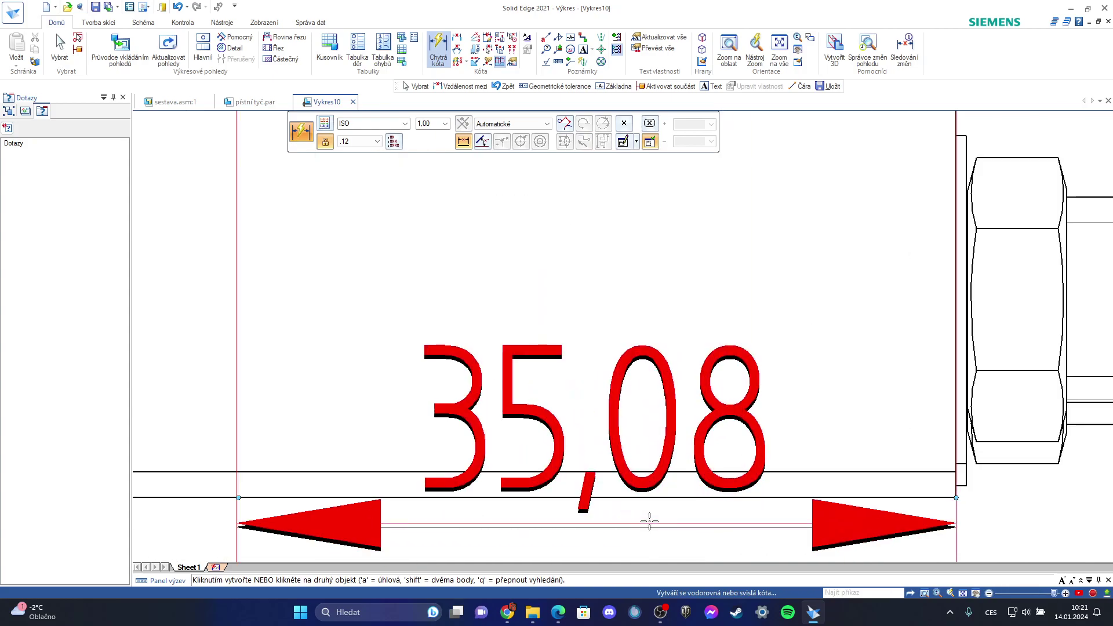
click(673, 498)
scroll(673, 498, down, 6)
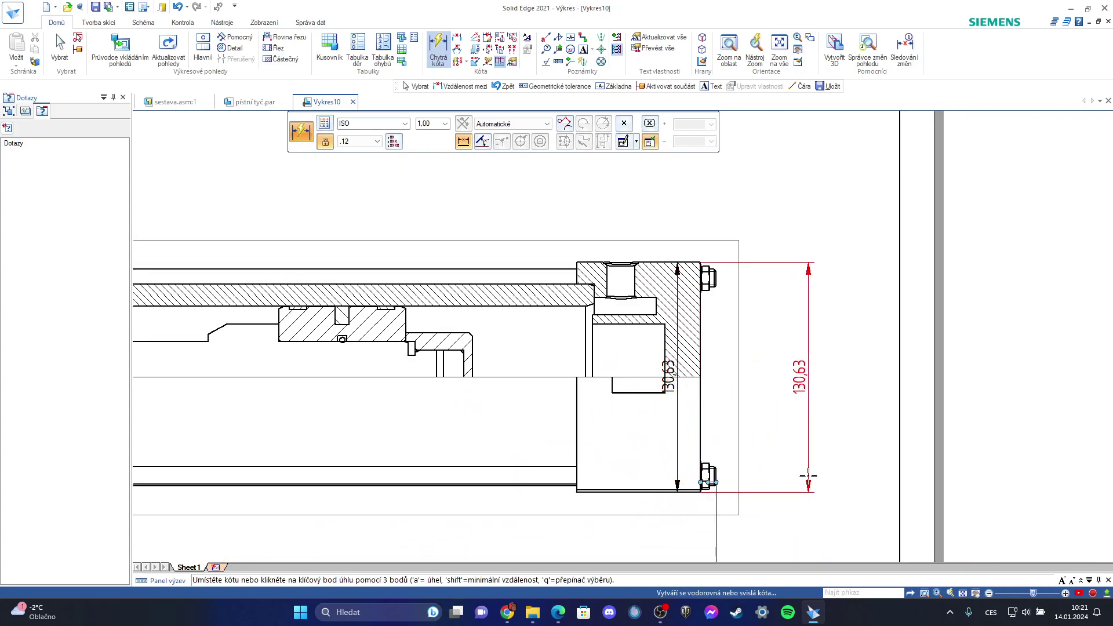
click(788, 468)
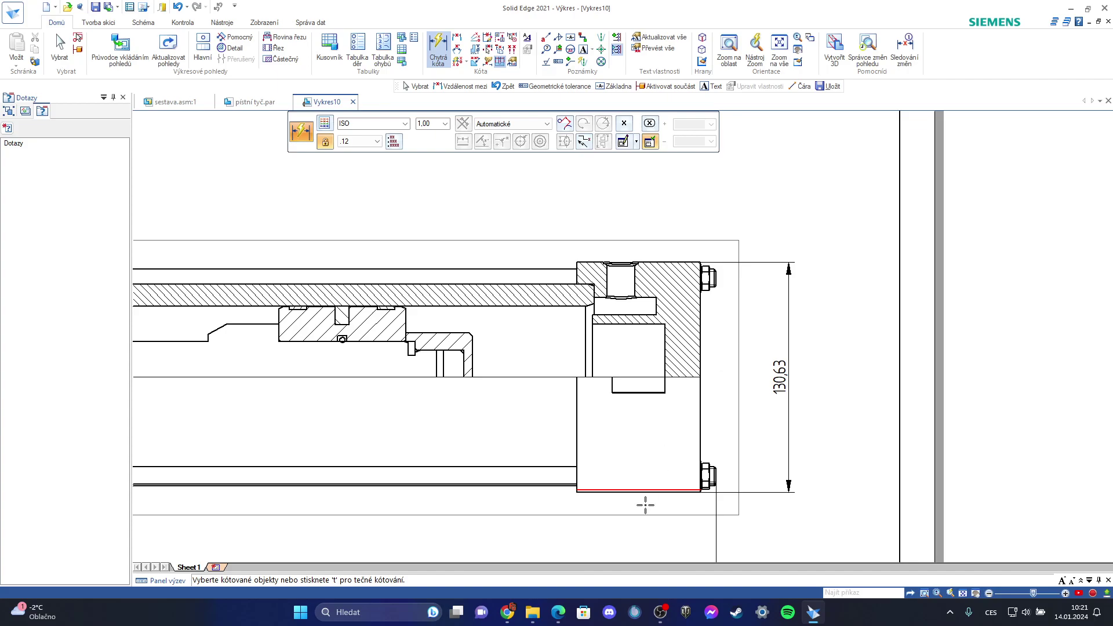
scroll(810, 388, down, 4)
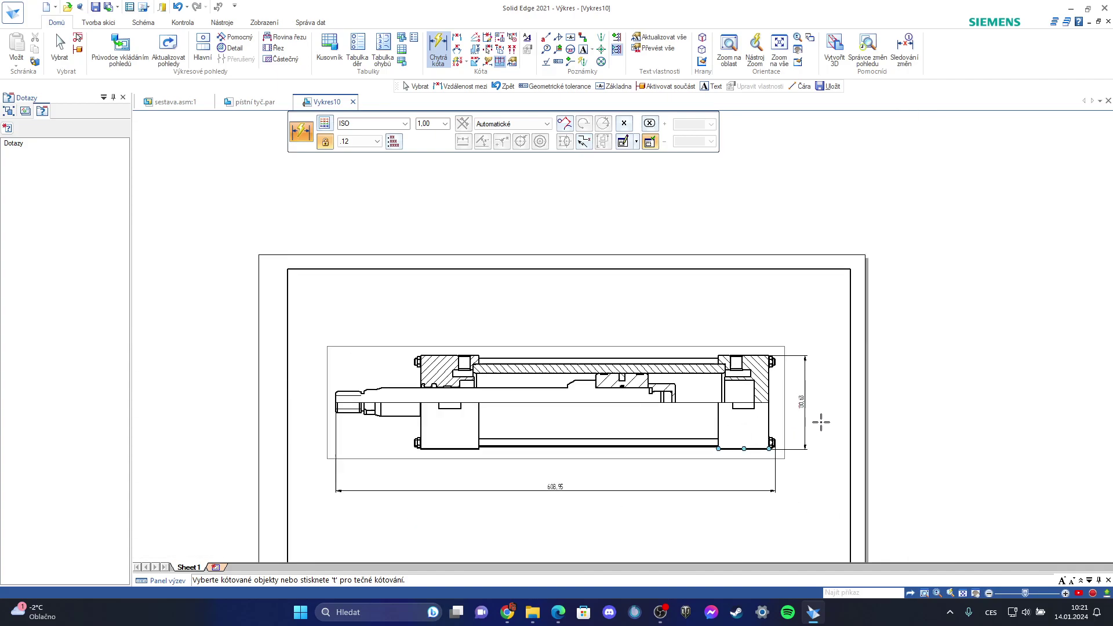
scroll(674, 406, up, 2)
scroll(855, 347, up, 3)
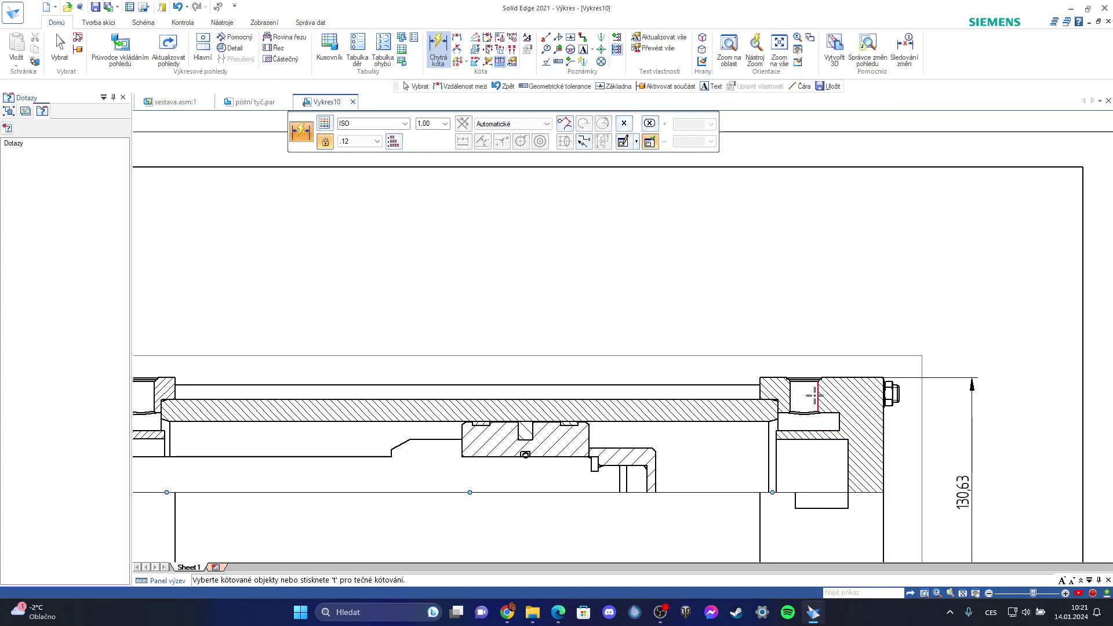
Draw a centreline along the cylinder's longitudinal axis, extending past the piston rod's threaded end and the opposite cover
scroll(804, 427, down, 3)
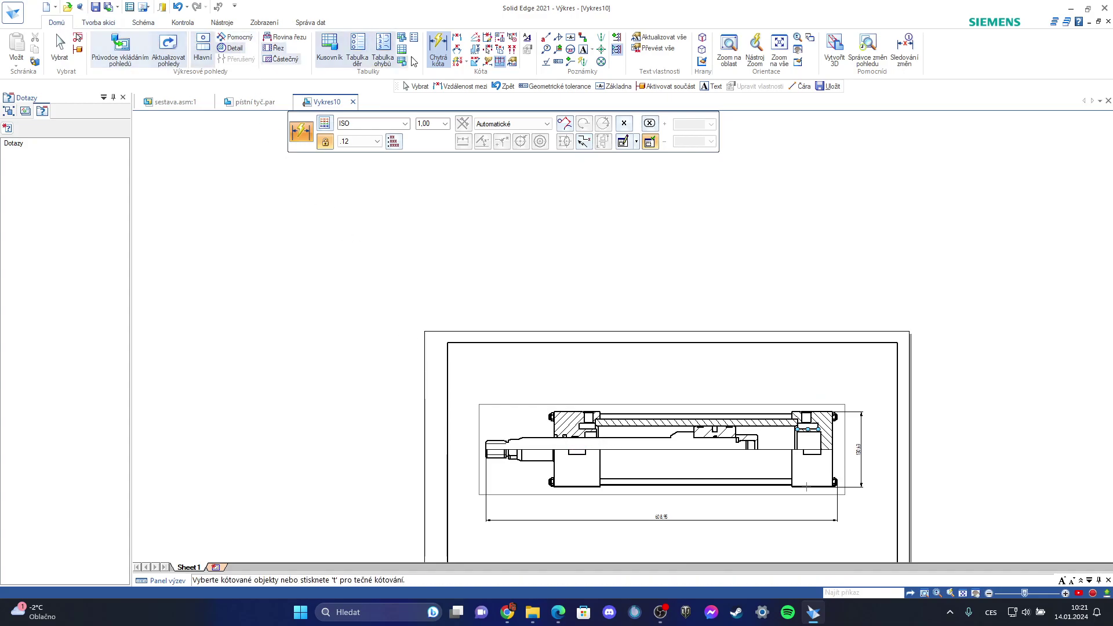
click(601, 37)
scroll(520, 416, up, 4)
click(446, 366)
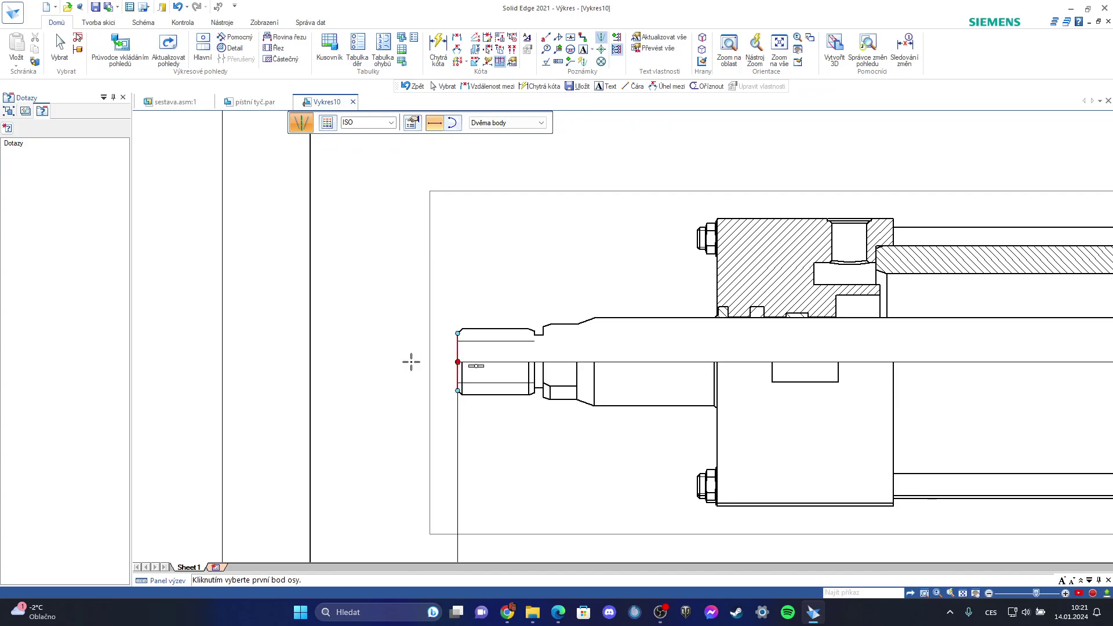
scroll(417, 368, down, 3)
scroll(882, 367, up, 4)
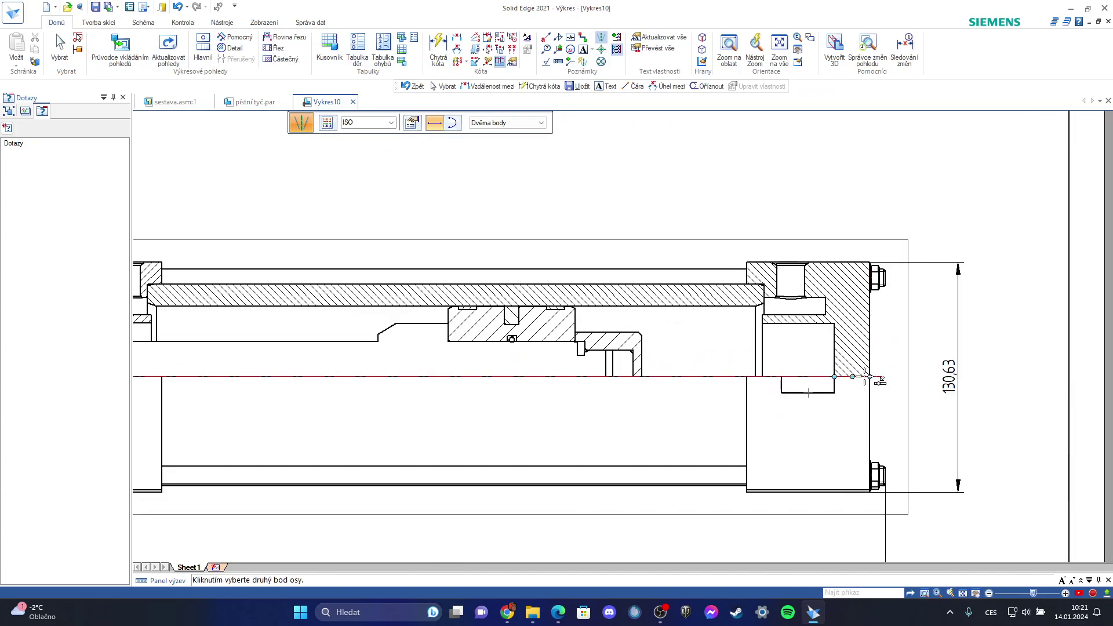
click(993, 380)
Add a vertical centreline through the port hole in the cover at the closed end of the cylinder
scroll(991, 429, down, 4)
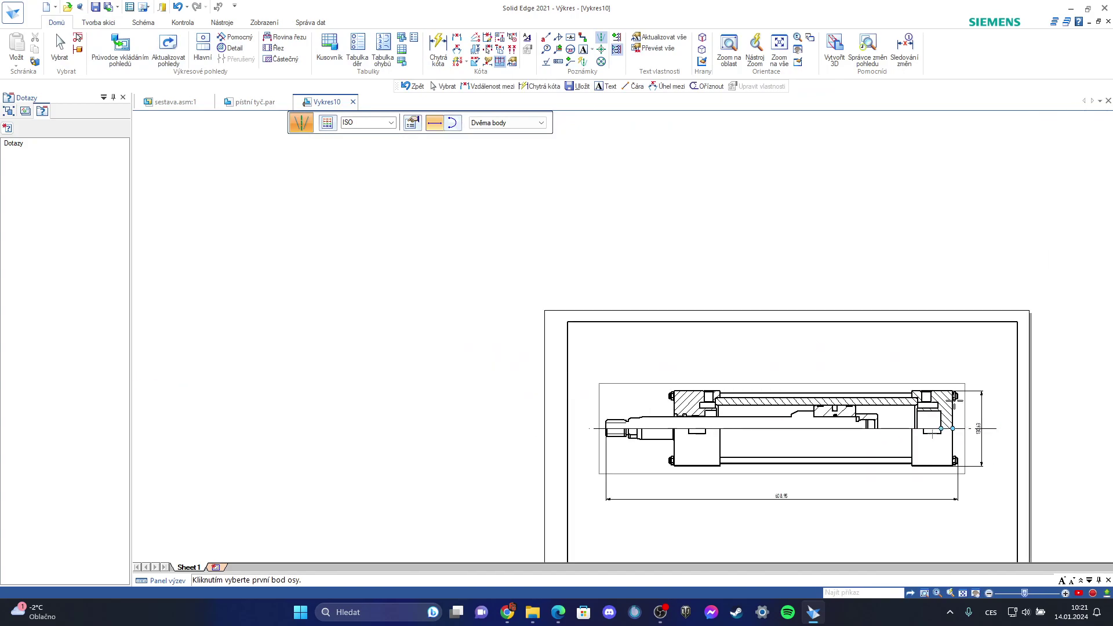
scroll(920, 394, up, 4)
scroll(860, 399, up, 4)
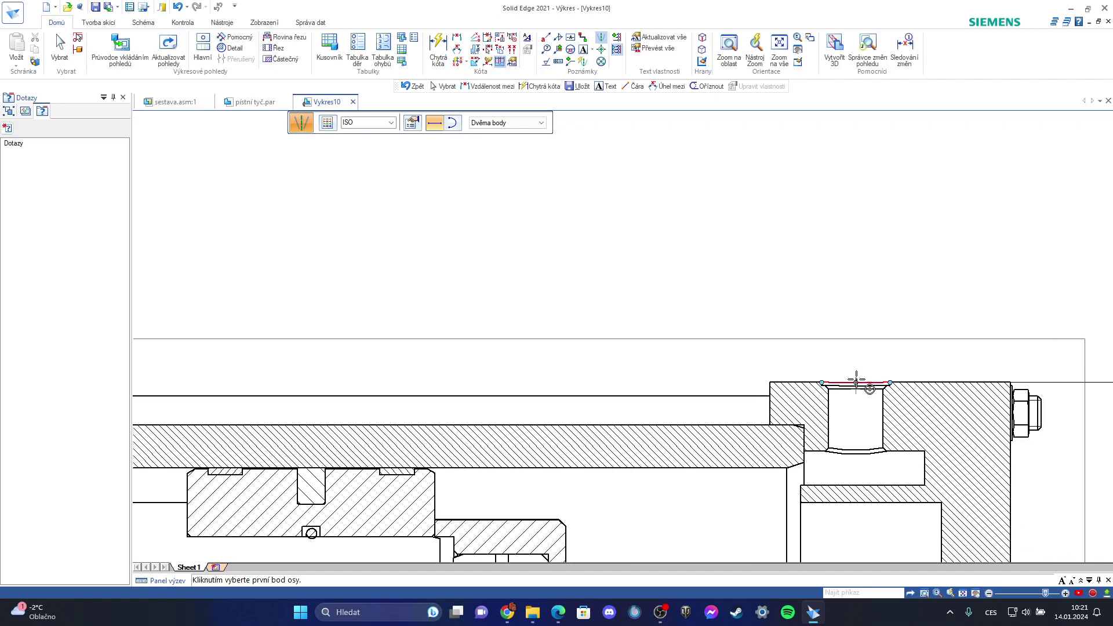
click(856, 365)
click(857, 455)
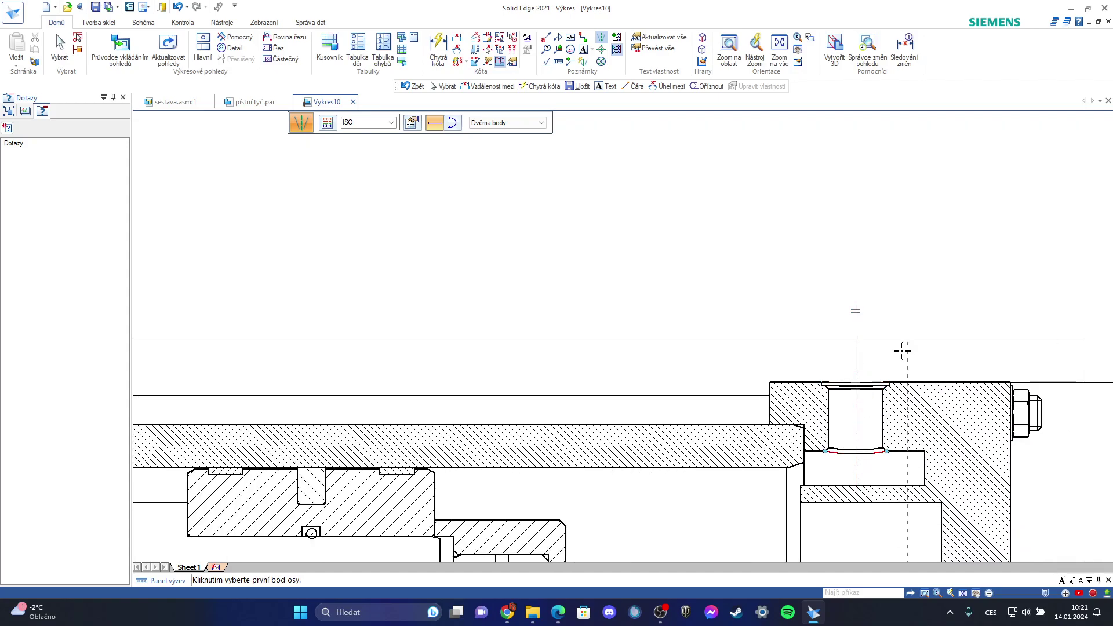
scroll(907, 364, down, 4)
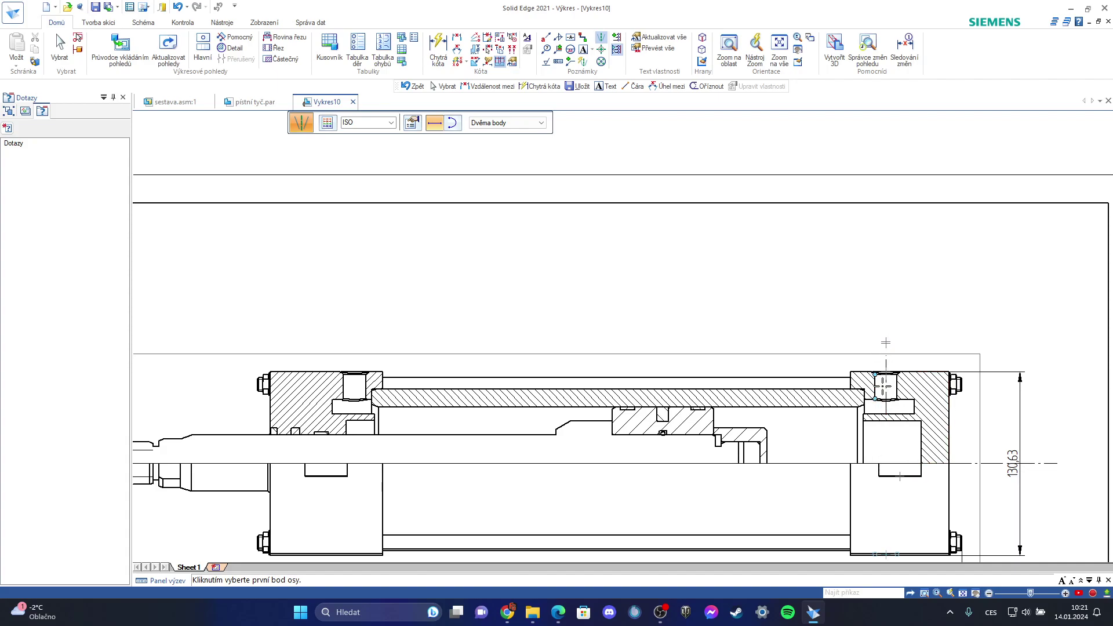
scroll(905, 387, up, 5)
scroll(918, 392, down, 2)
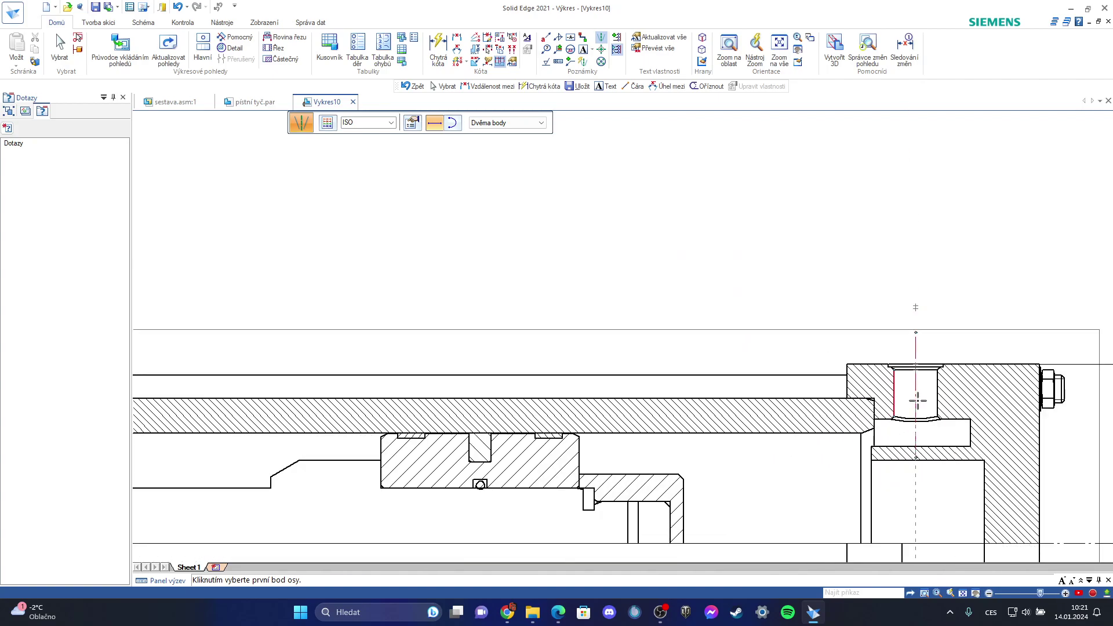
scroll(927, 406, down, 2)
scroll(919, 406, up, 1)
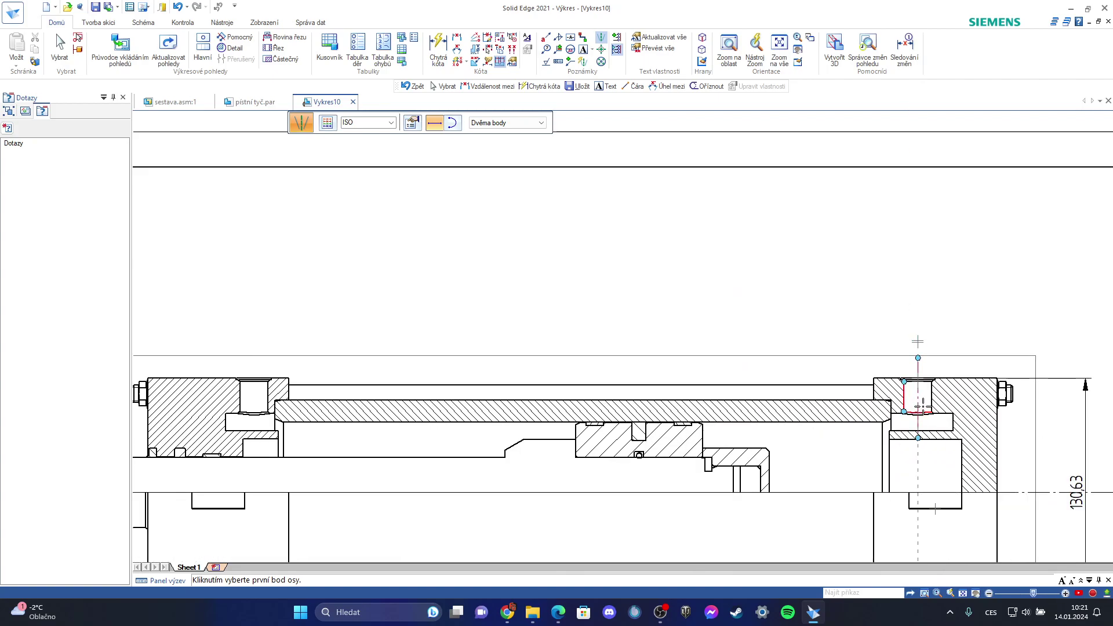
scroll(922, 400, down, 2)
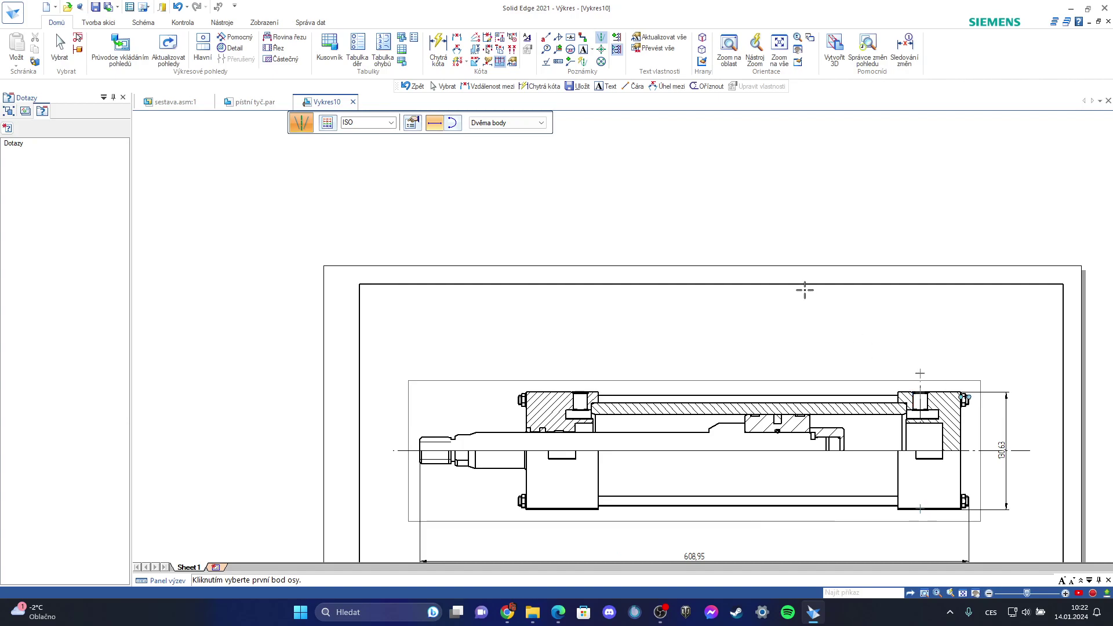
click(60, 48)
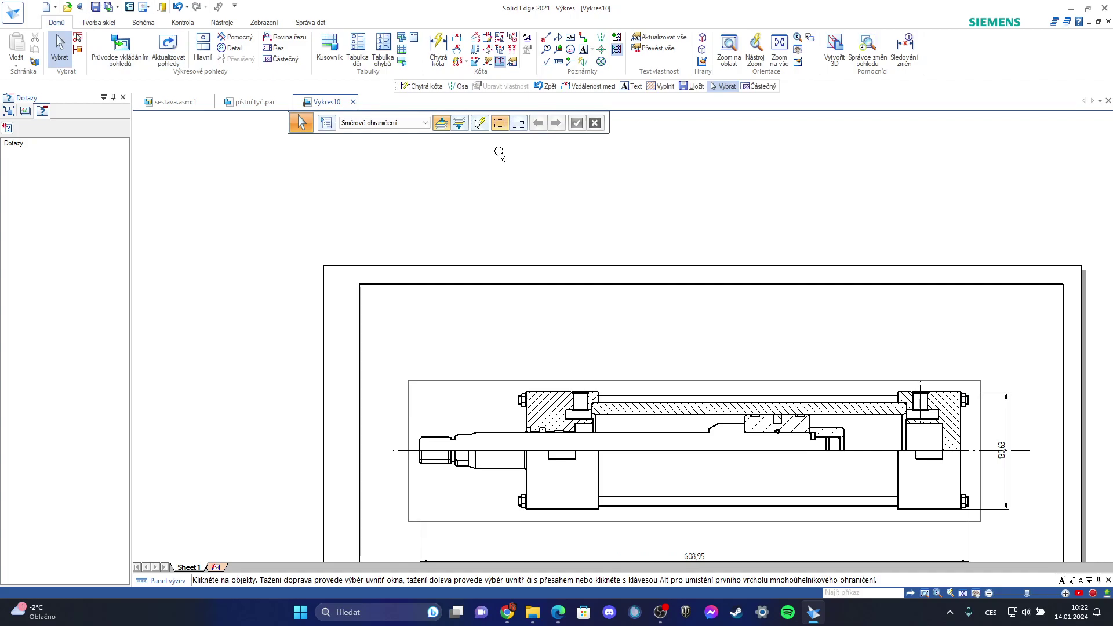
Add item balloons 1 for the piston rod and 2 for the piston, placing both above the view
click(548, 50)
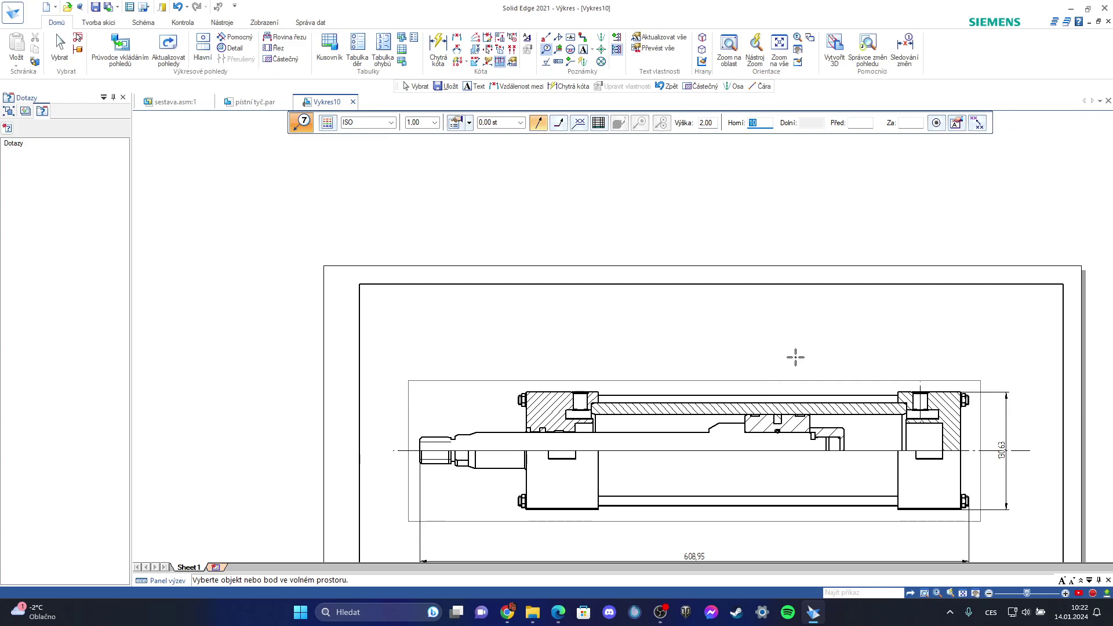
click(662, 441)
click(705, 347)
click(794, 424)
click(776, 348)
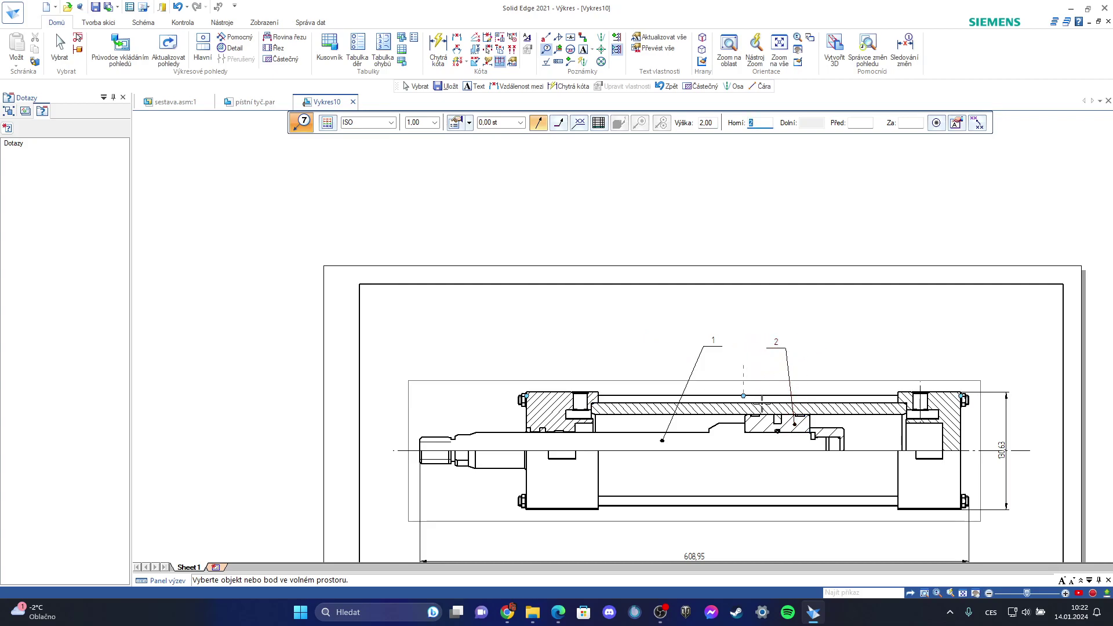
Attach item balloon 3 to the small ring in the piston's outer groove and place it between balloons 1 and 2
scroll(760, 399, up, 6)
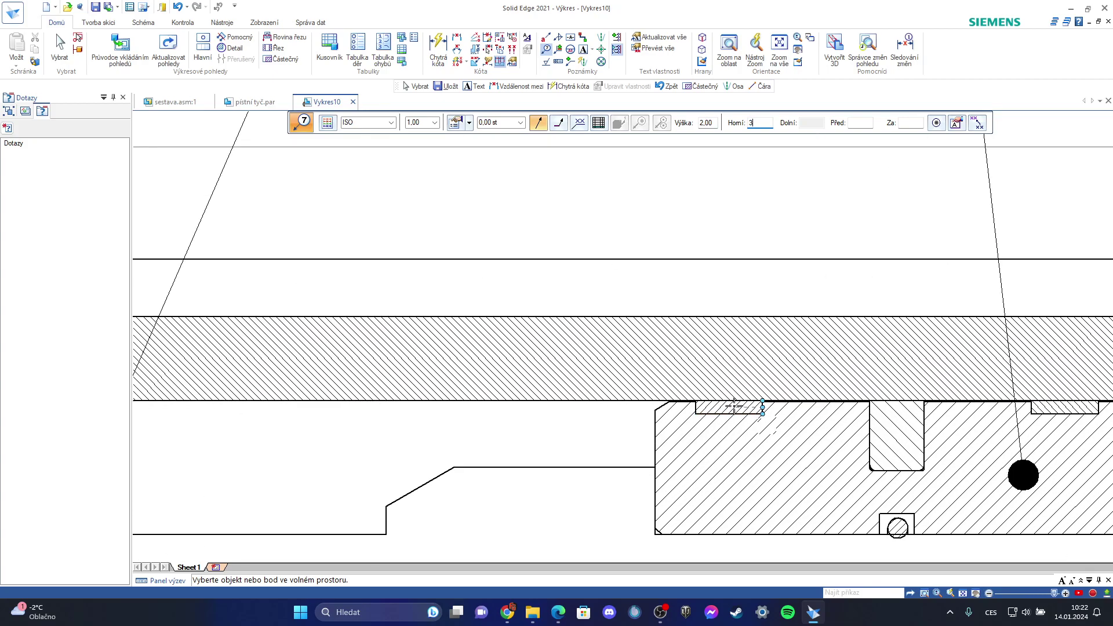
click(730, 406)
scroll(729, 405, down, 5)
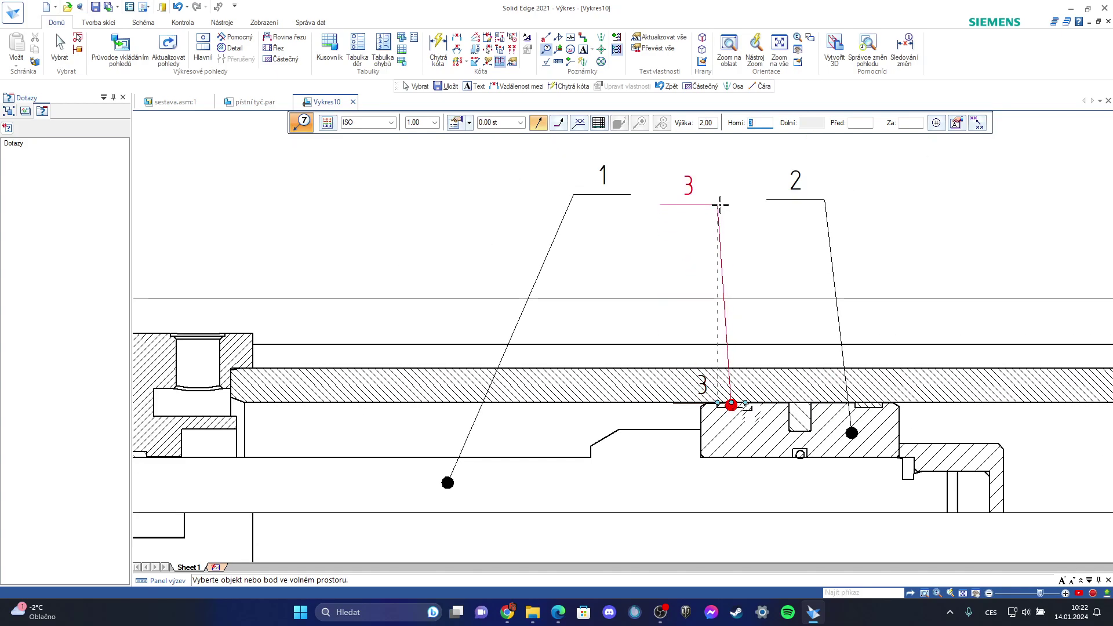
click(722, 195)
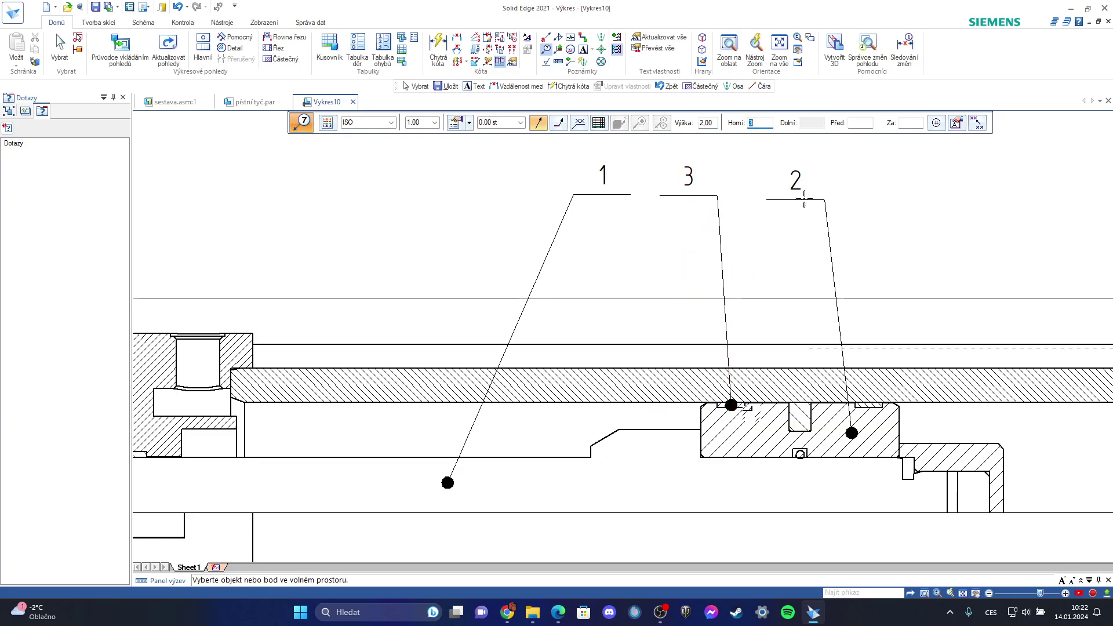
Move balloon 2 closer to balloon 3 and line it up with the other balloons
key(Escape)
mouse_move(783, 200)
mouse_down()
mouse_move(755, 194)
mouse_move(760, 202)
mouse_up()
click(843, 278)
scroll(568, 299, down, 3)
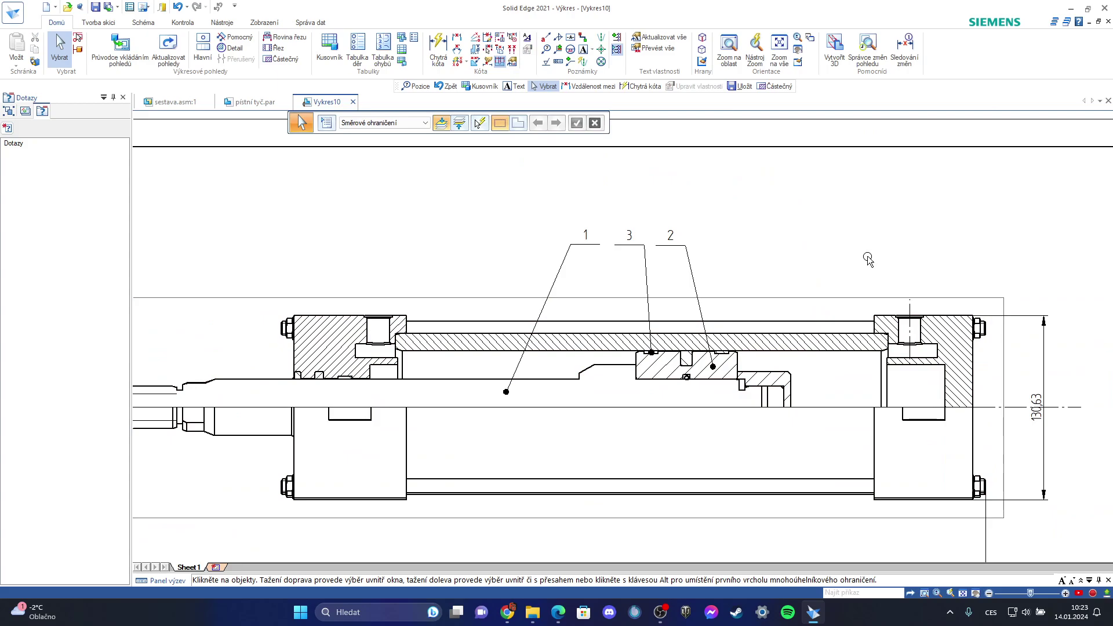
scroll(869, 259, down, 2)
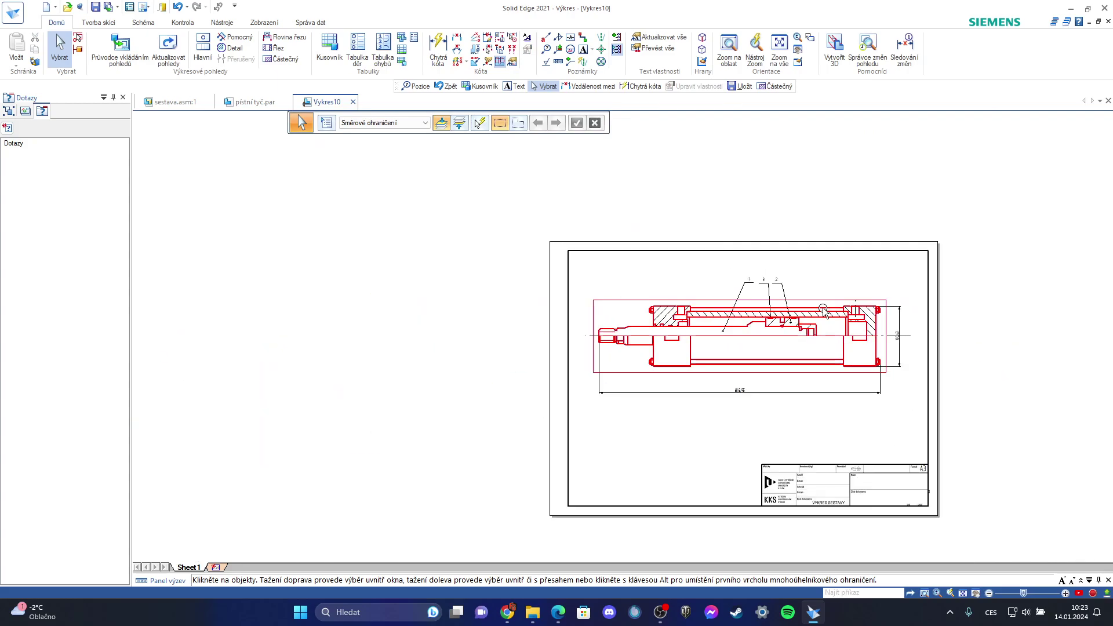
Add the text HYDROMOTOR to the title block's Název field and move it to the middle of the field
scroll(837, 489, up, 5)
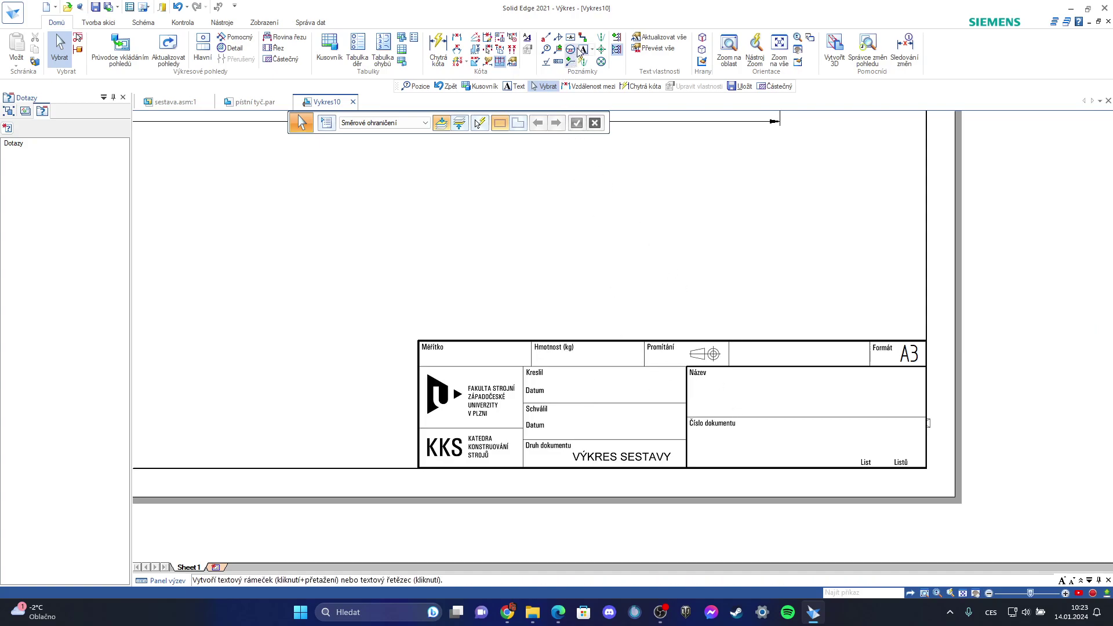
click(576, 122)
double_click(738, 391)
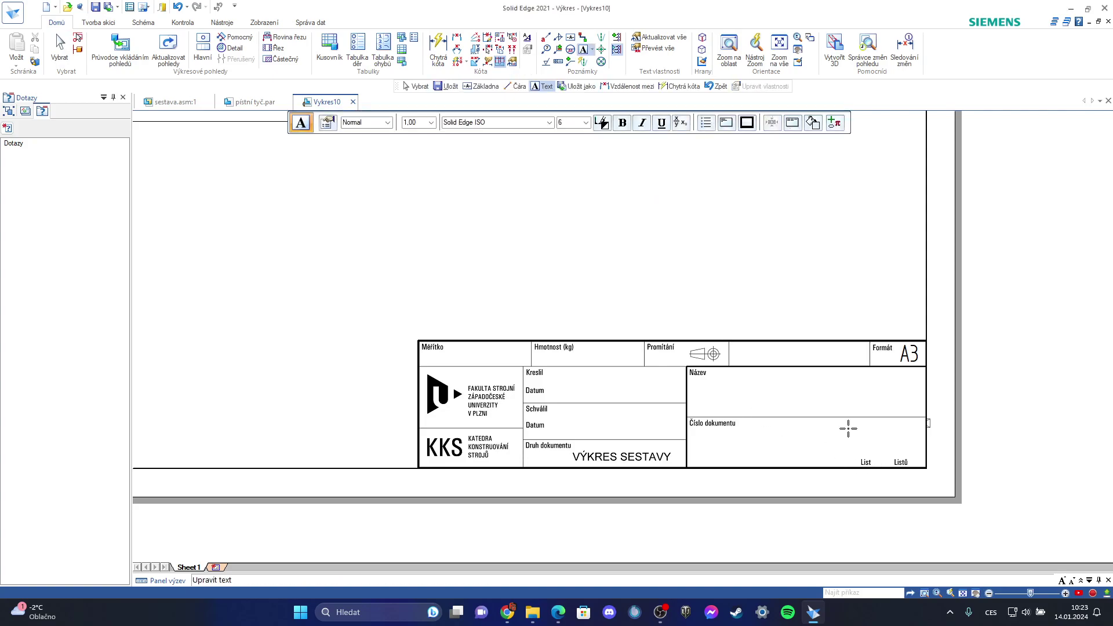
text(HYDROMOTOR)
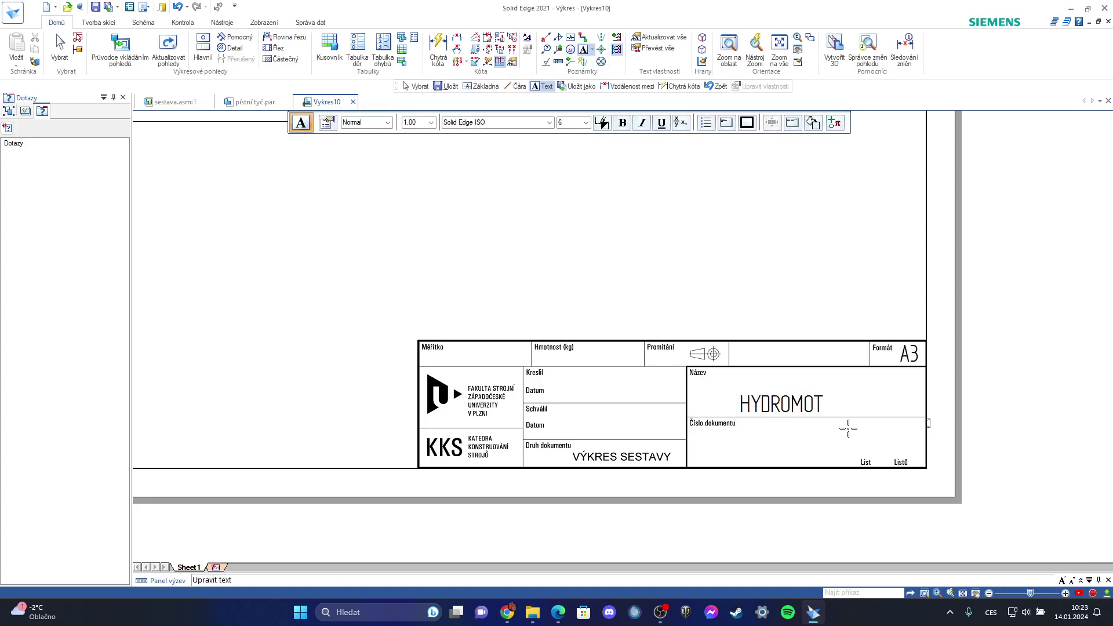
click(58, 49)
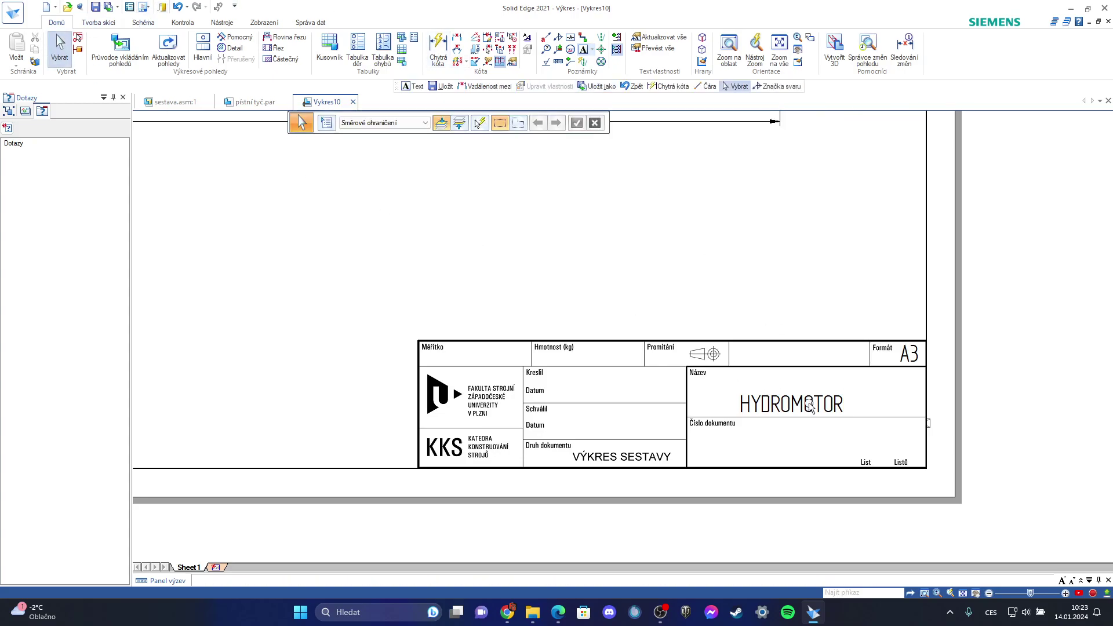
drag(811, 392, 811, 382)
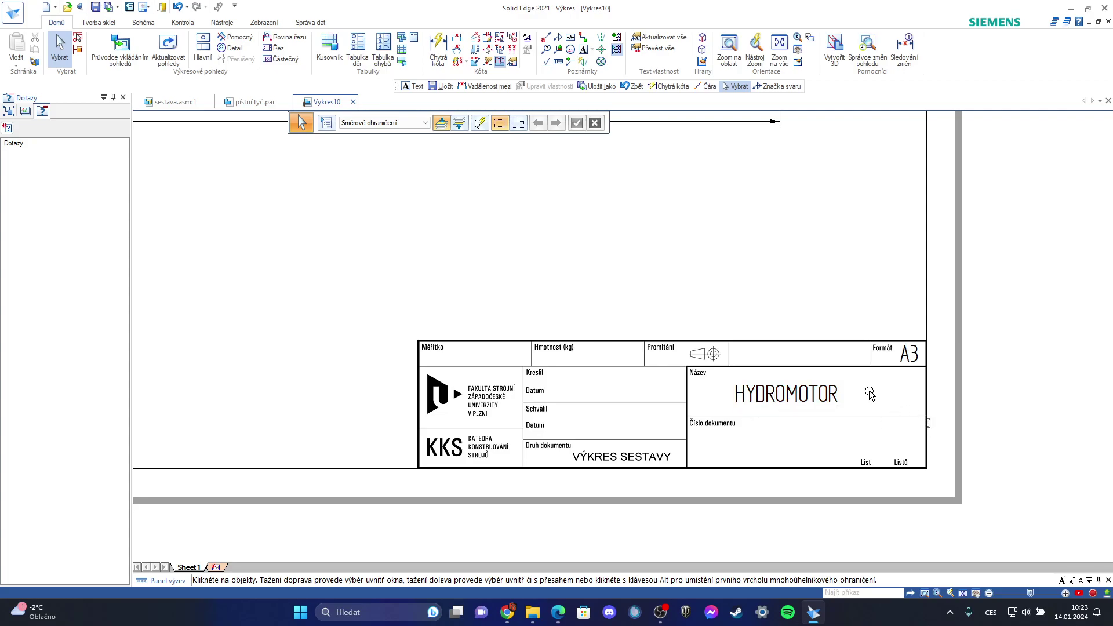
scroll(870, 394, down, 3)
scroll(751, 268, up, 6)
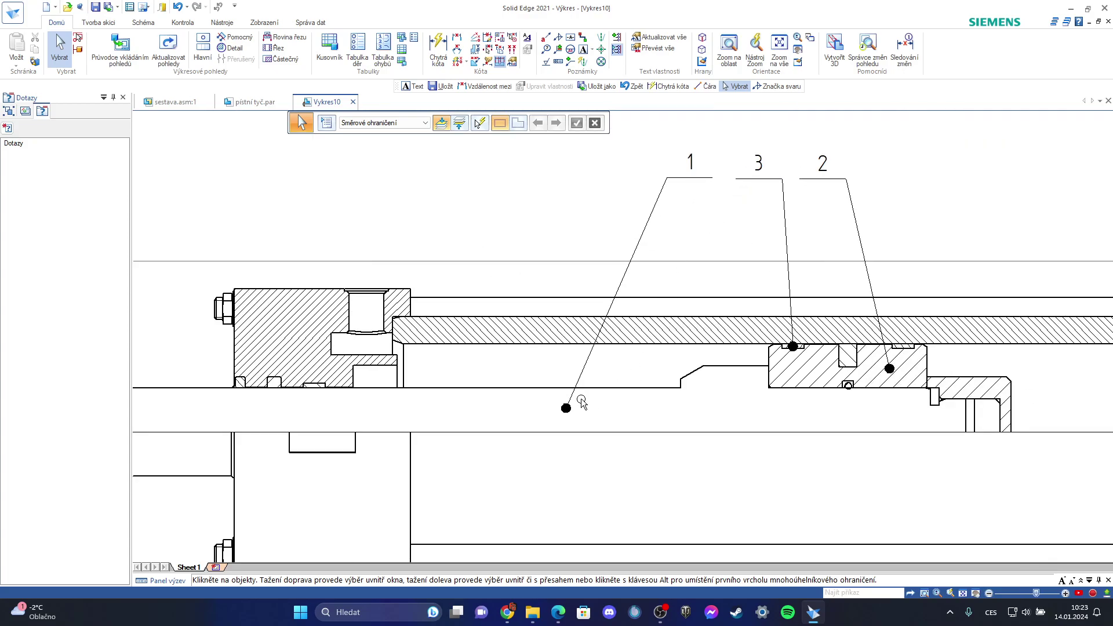
scroll(698, 221, down, 5)
scroll(835, 457, up, 5)
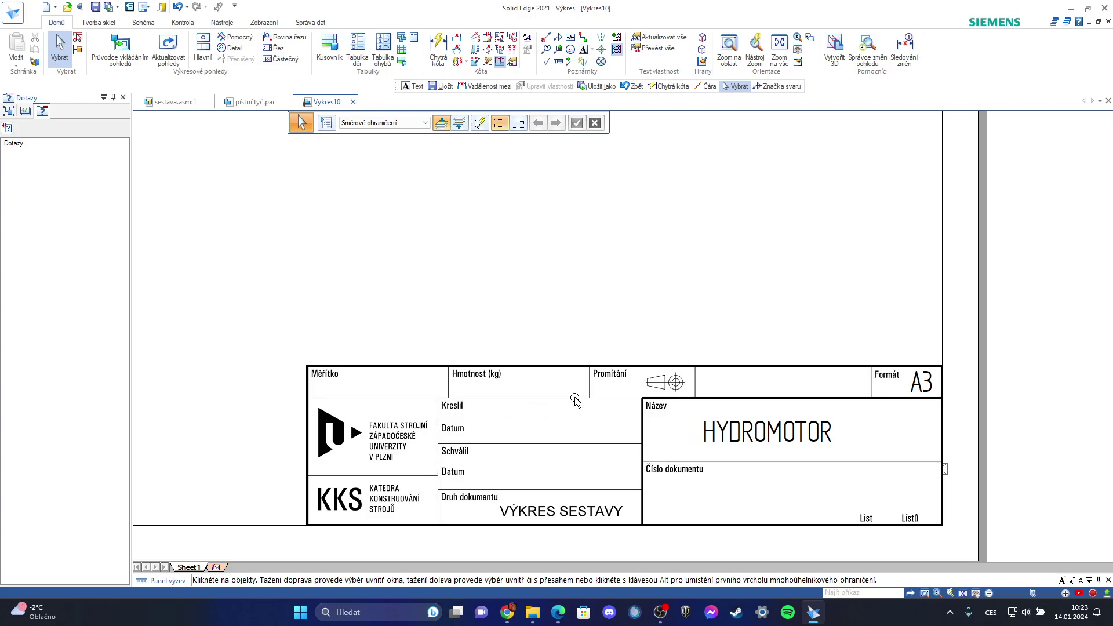
scroll(550, 404, down, 5)
scroll(684, 263, up, 2)
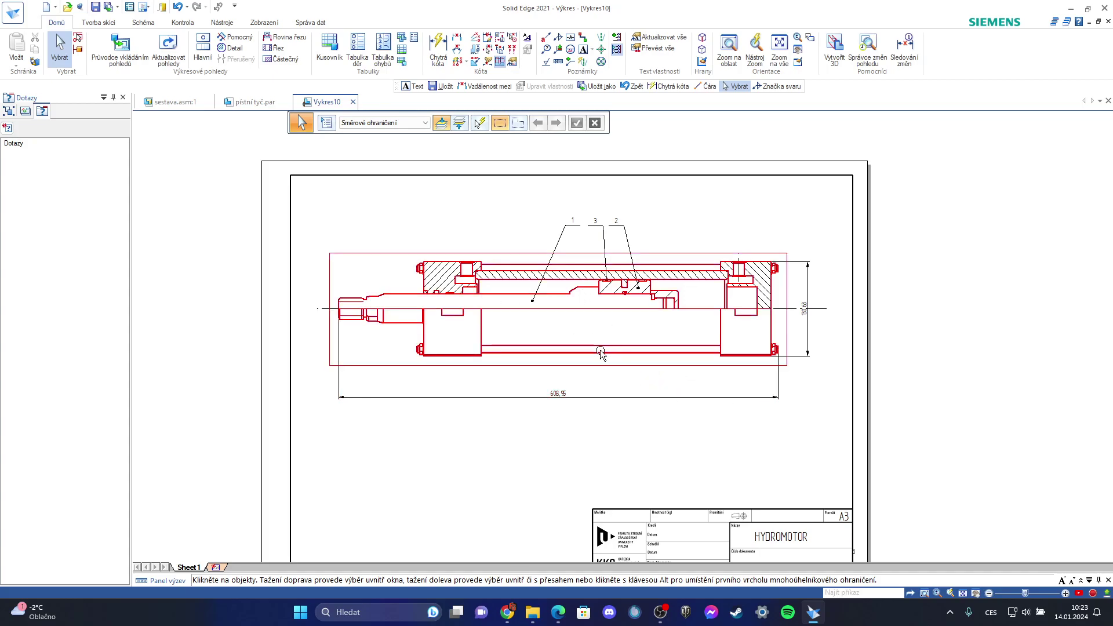
Switch to the piston rod part model pístní tyč.par and bring the whole rod into view
click(248, 104)
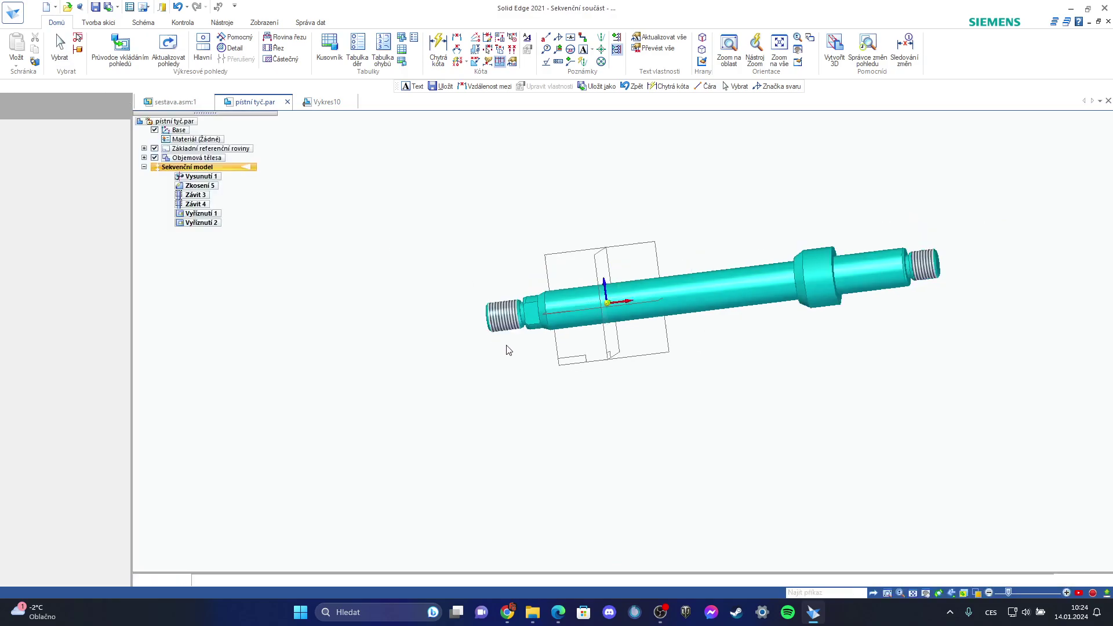
scroll(777, 300, up, 2)
middle_drag(594, 322, 643, 378)
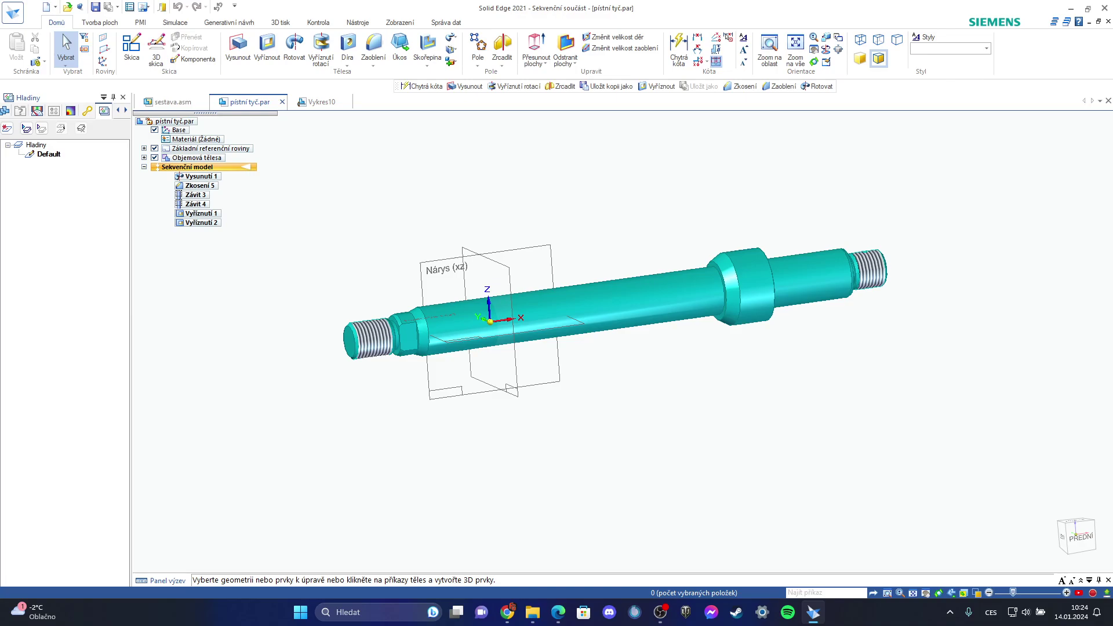
Examine the piston rod's finished production drawing in the výkres pístnice II.pdf file in Edge, and return to Solid Edge
key(alt+Tab)
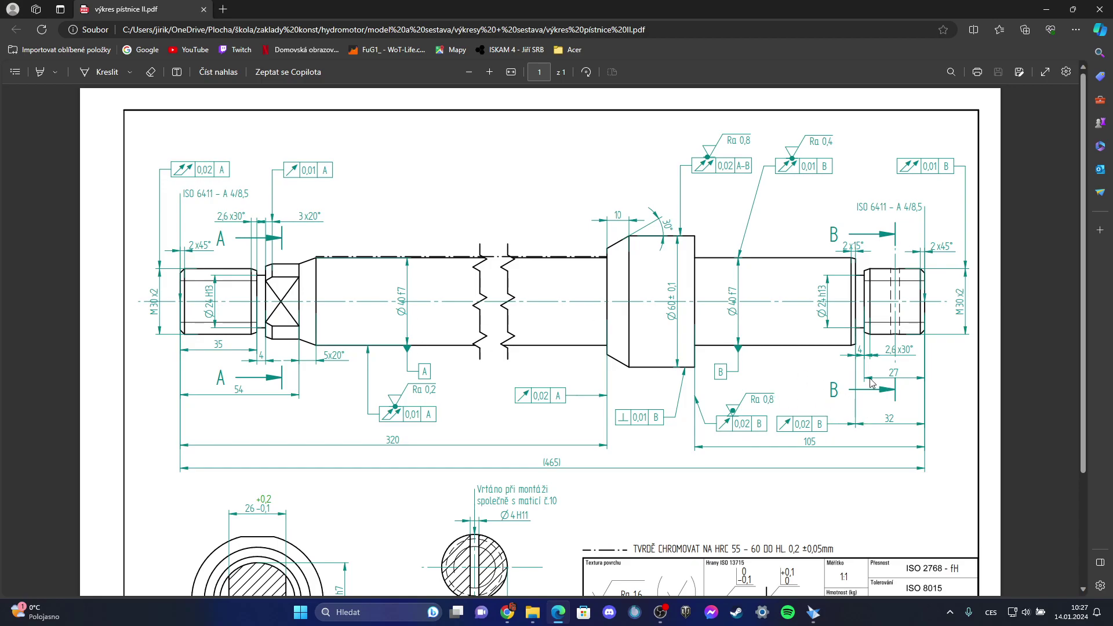
click(1046, 9)
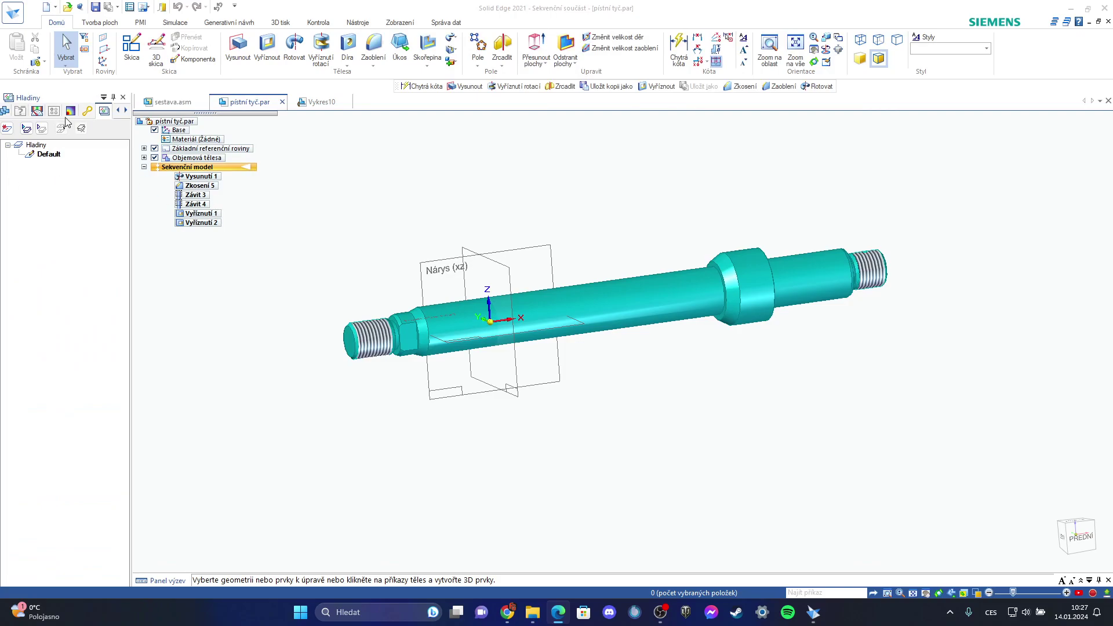
Create a drawing of the active piston rod model from the šablona-výrobní-výkres.dft template, with the drawing view wizard running
click(11, 8)
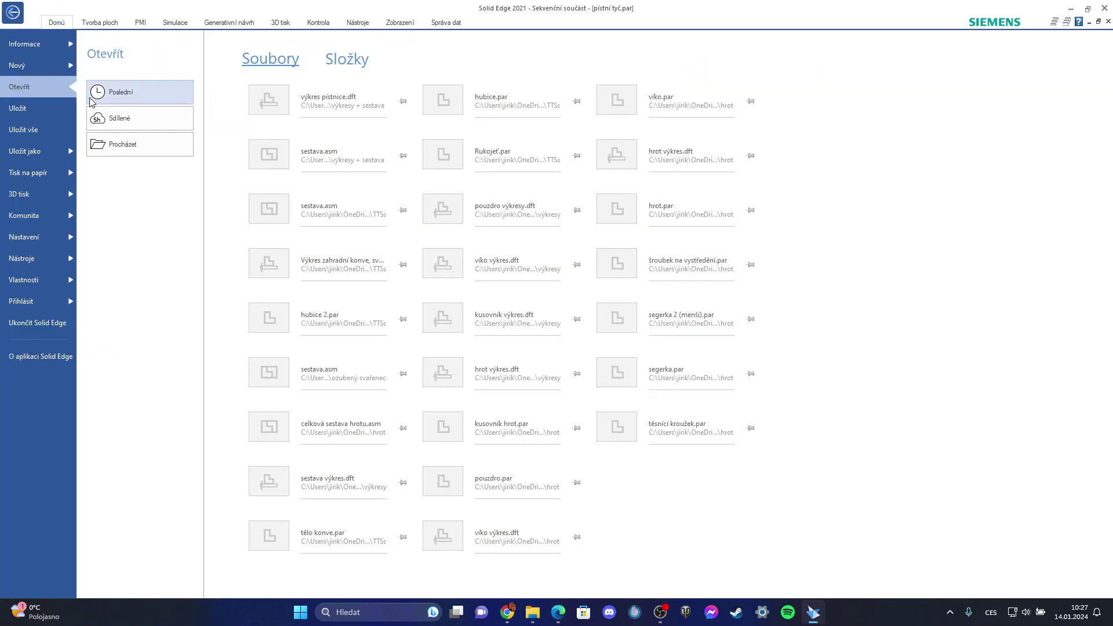
click(51, 72)
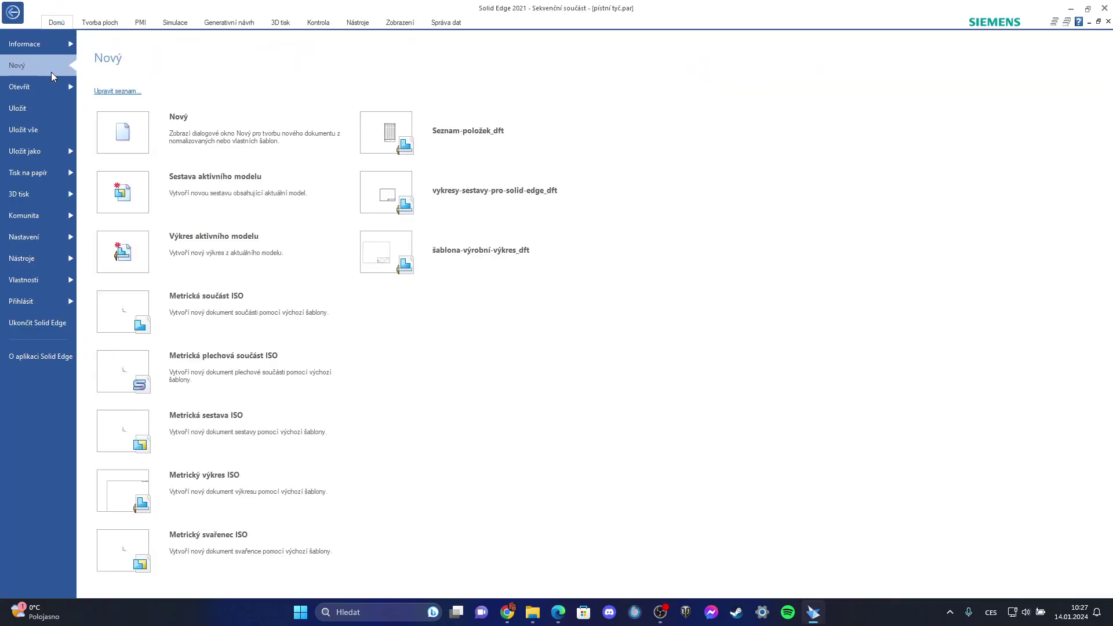
click(202, 253)
click(637, 296)
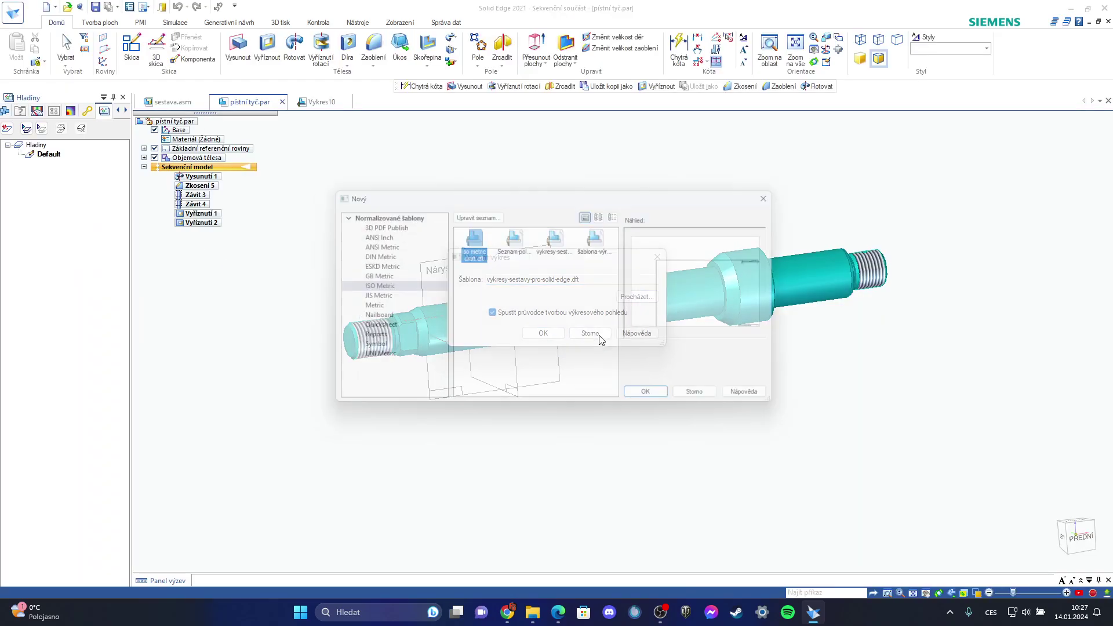
click(600, 243)
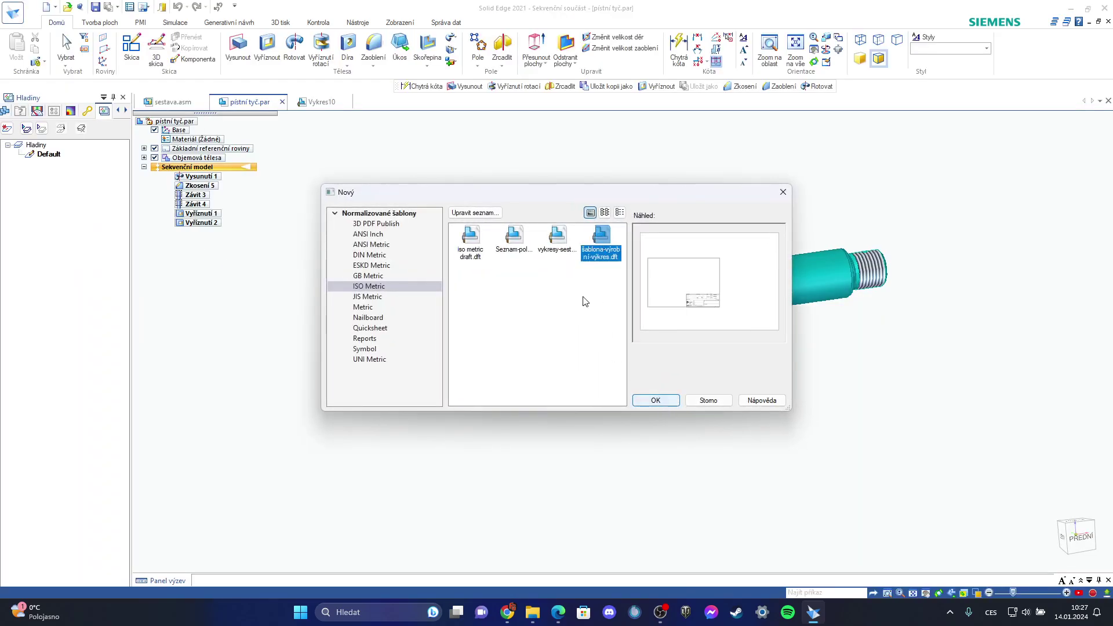
click(656, 400)
click(533, 334)
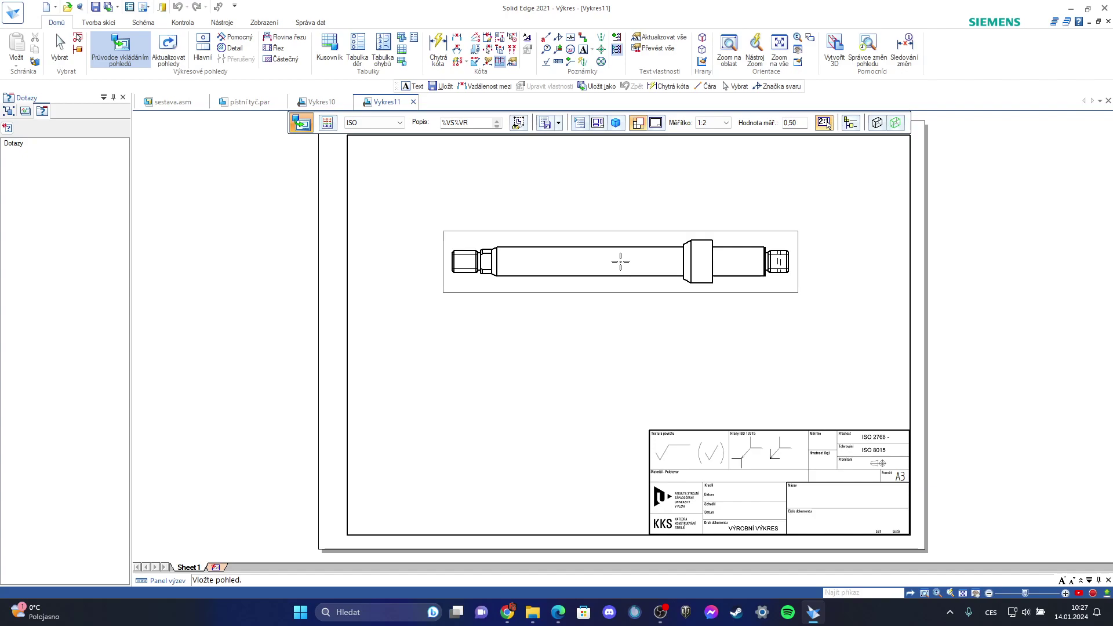
Place the piston rod's main view in the upper part of the sheet and set its scale to 1:1
click(600, 256)
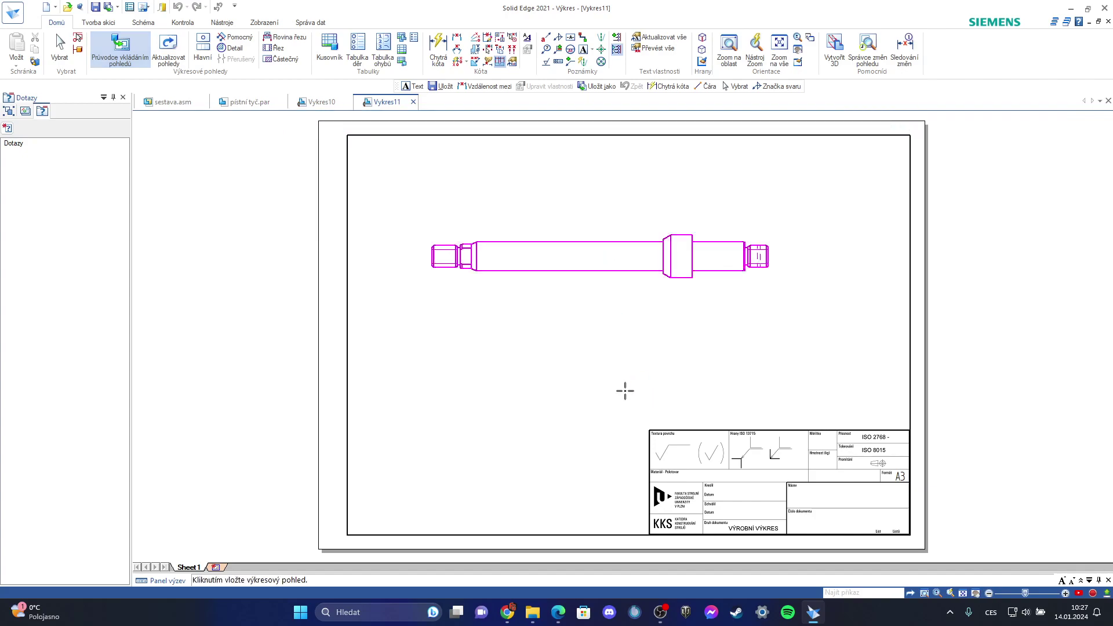
click(299, 133)
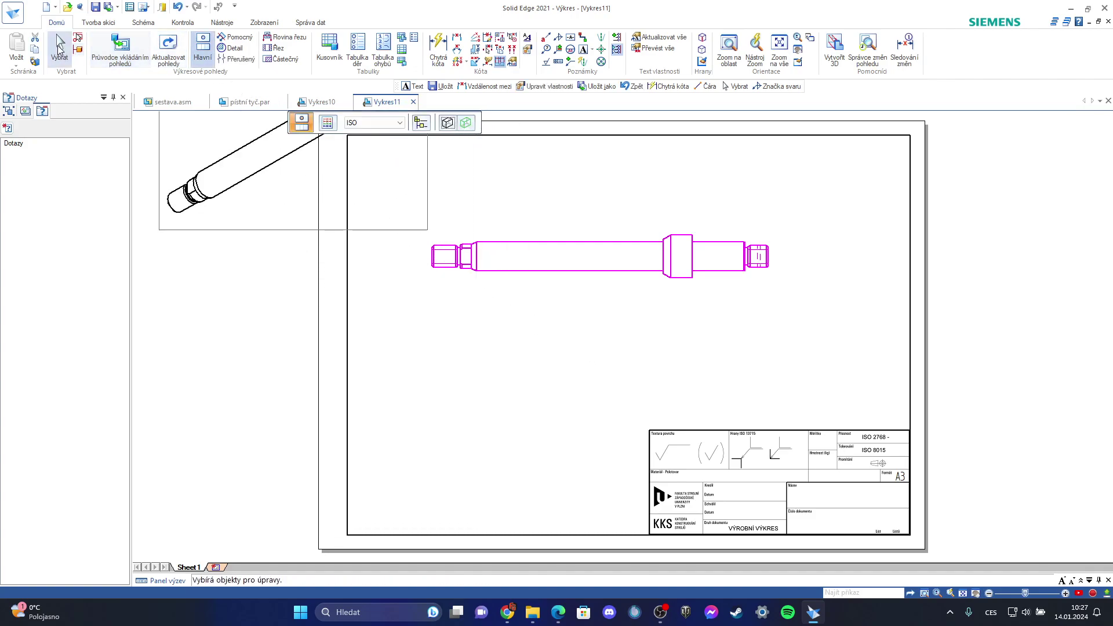
click(617, 230)
click(620, 125)
click(614, 171)
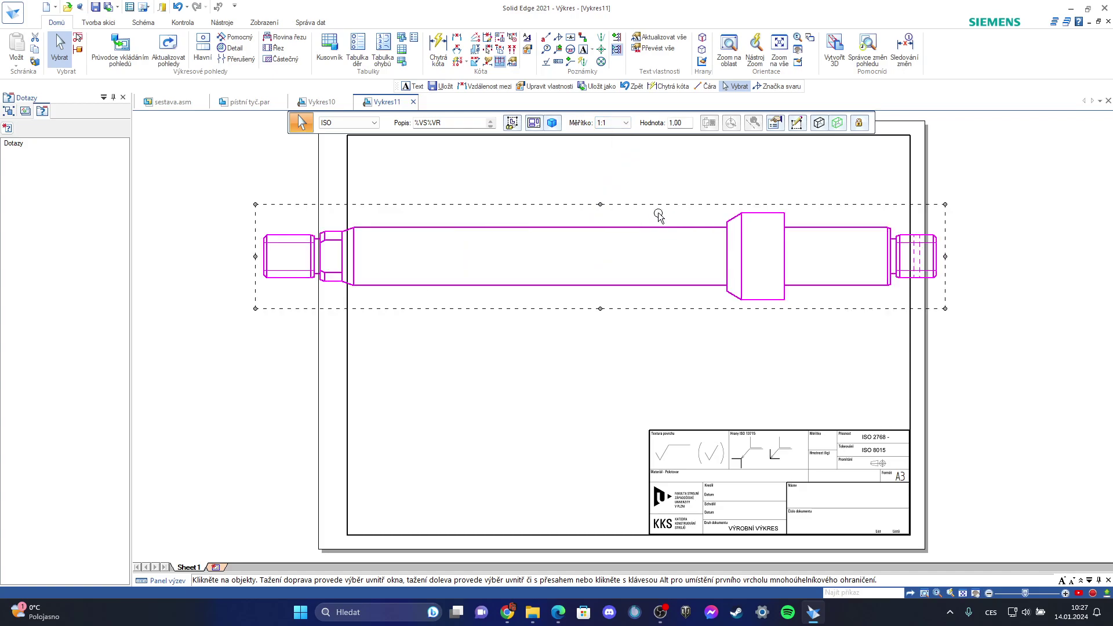
Shift the rod view sideways and break it with a pair of vertical break lines across the long cylindrical section
click(1047, 267)
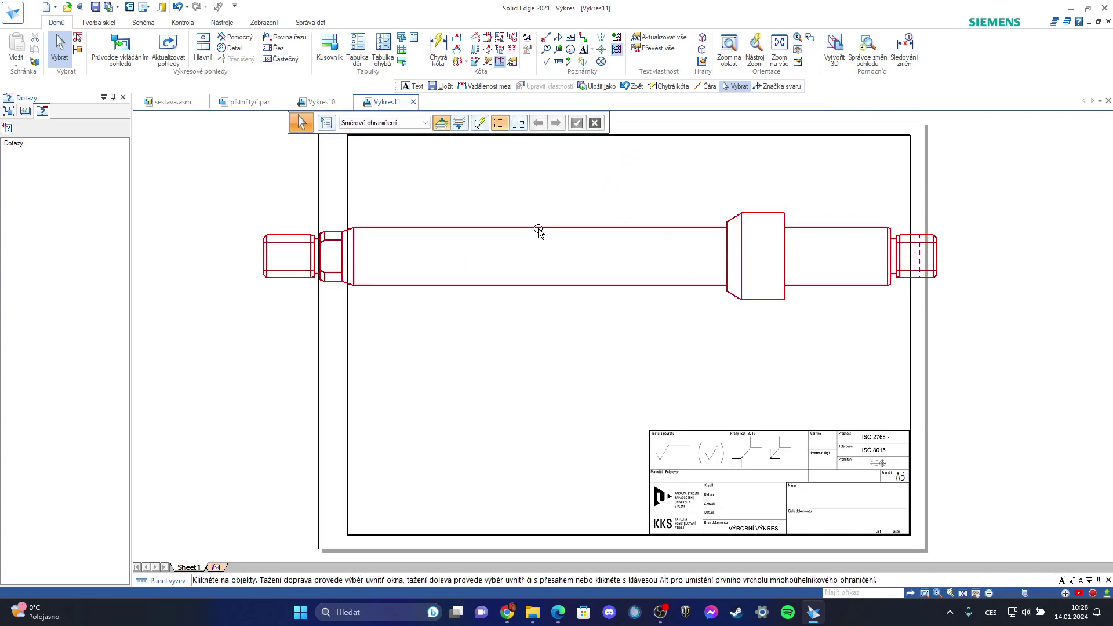
drag(543, 226, 583, 221)
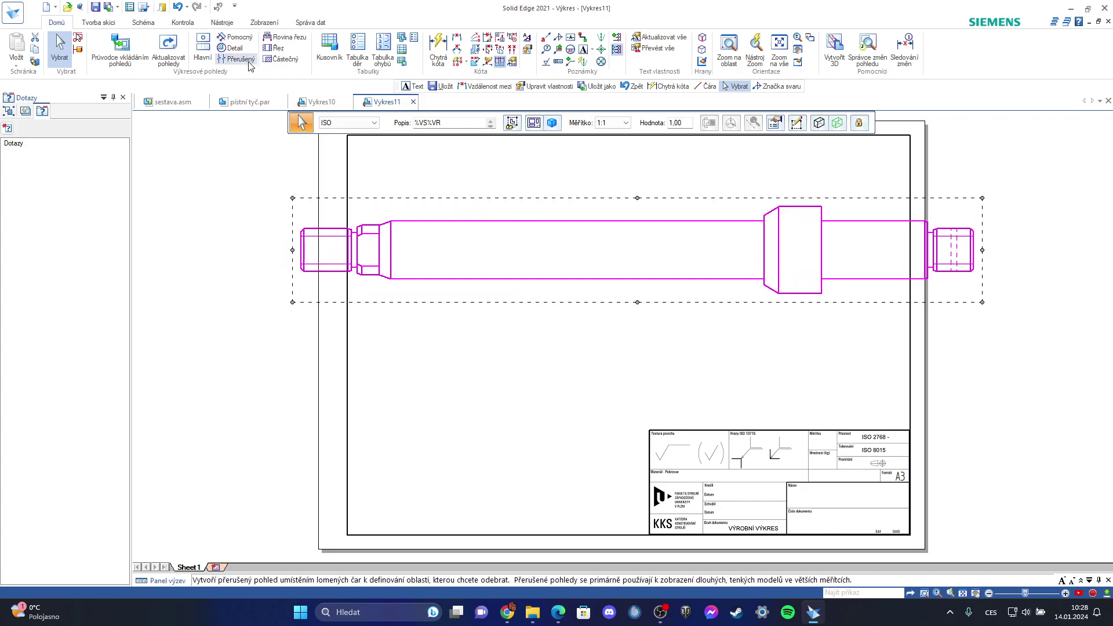
click(236, 59)
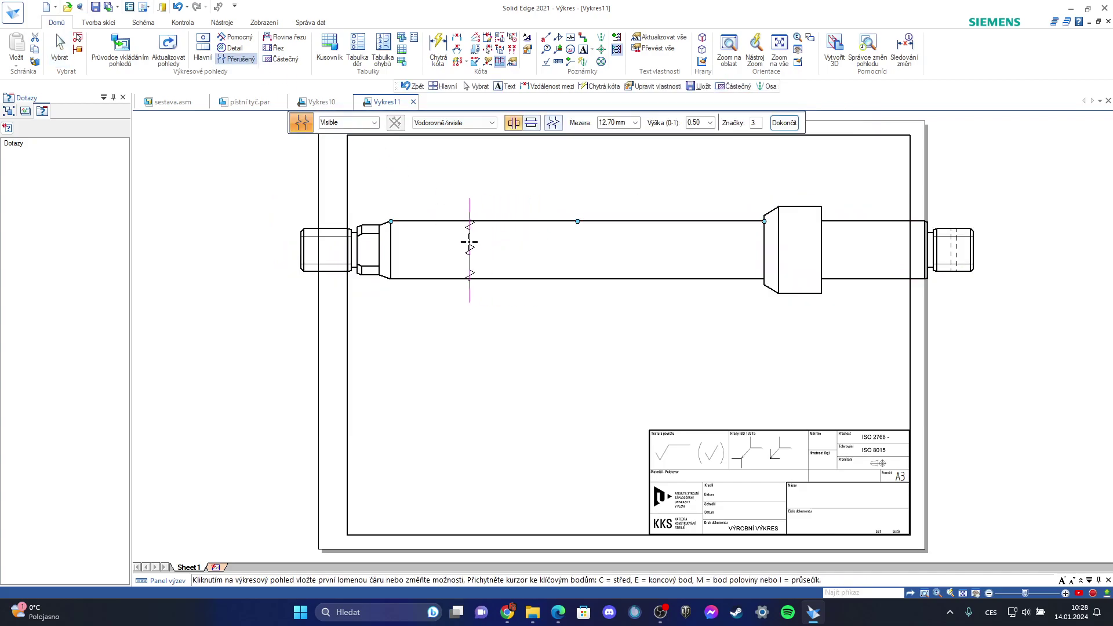
click(498, 242)
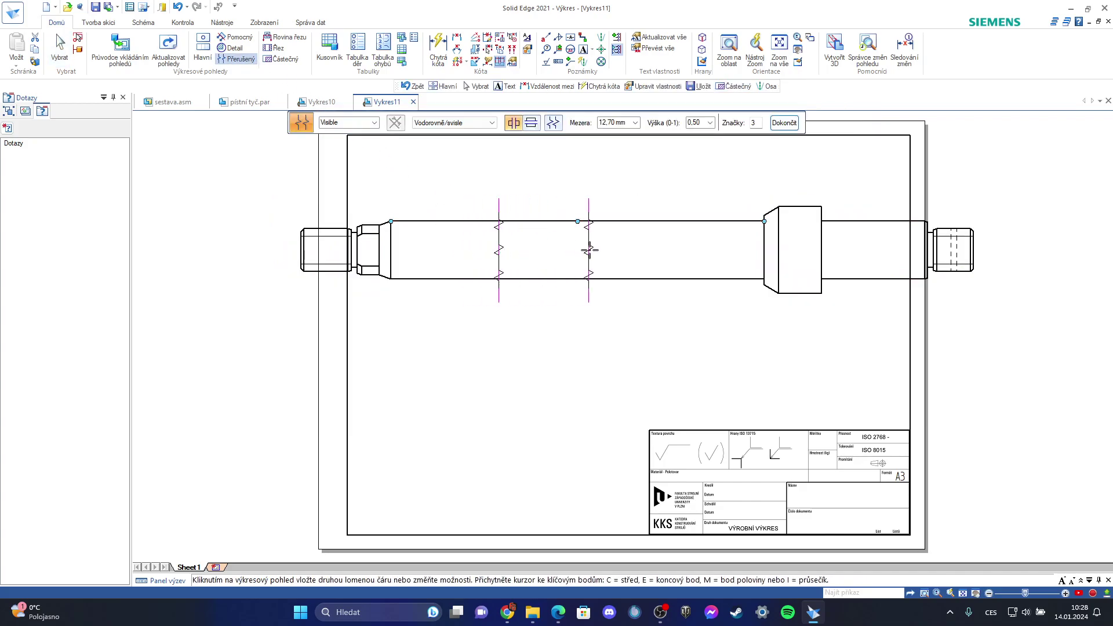
click(691, 250)
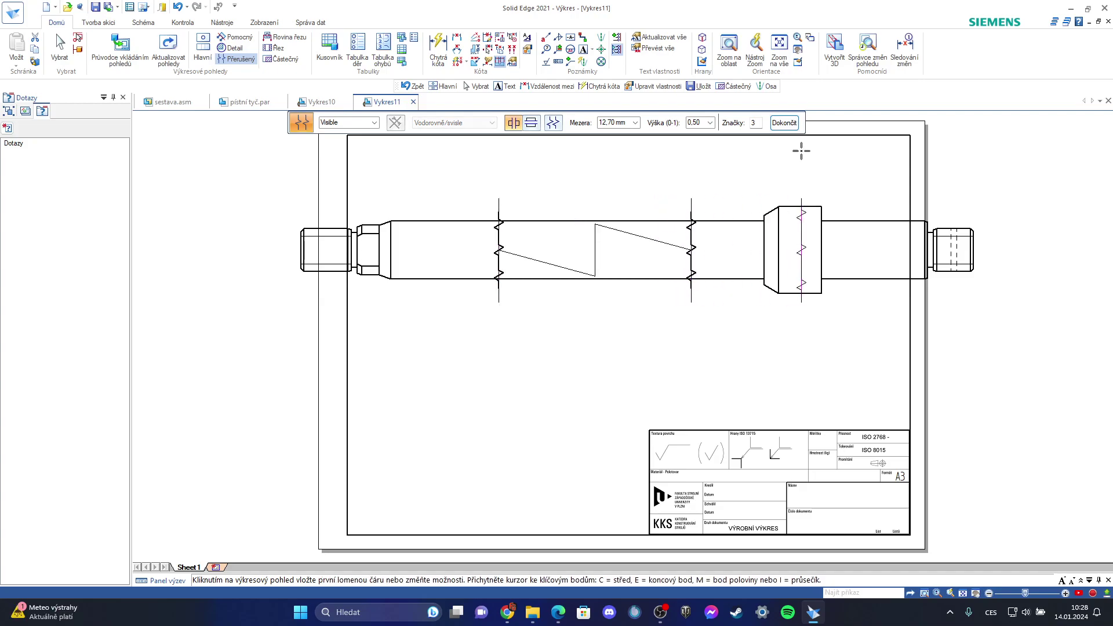
click(785, 122)
Reposition the broken rod view so that it lies within the drawing frame, and deselect it
drag(697, 219, 644, 221)
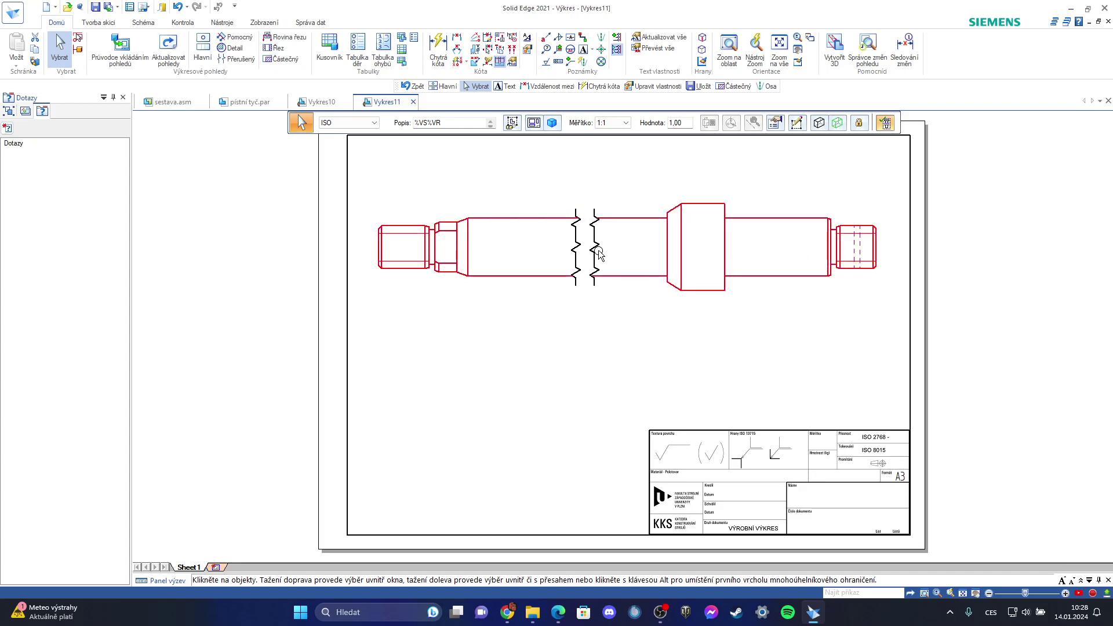
mouse_move(636, 219)
mouse_down()
mouse_move(649, 214)
mouse_move(643, 224)
mouse_up()
click(626, 213)
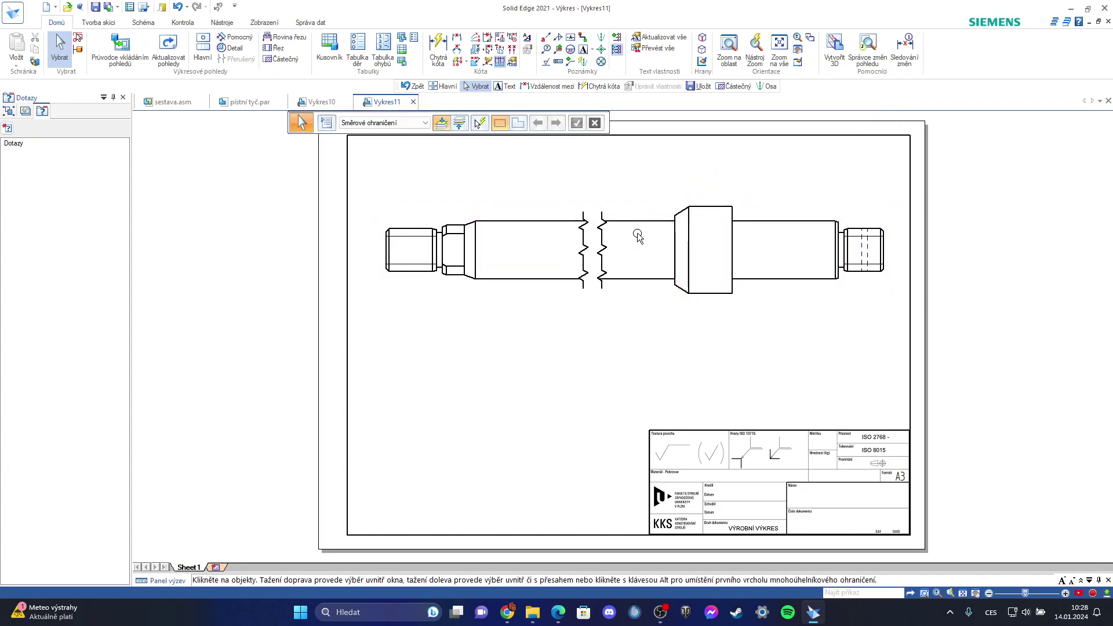
click(458, 39)
click(517, 220)
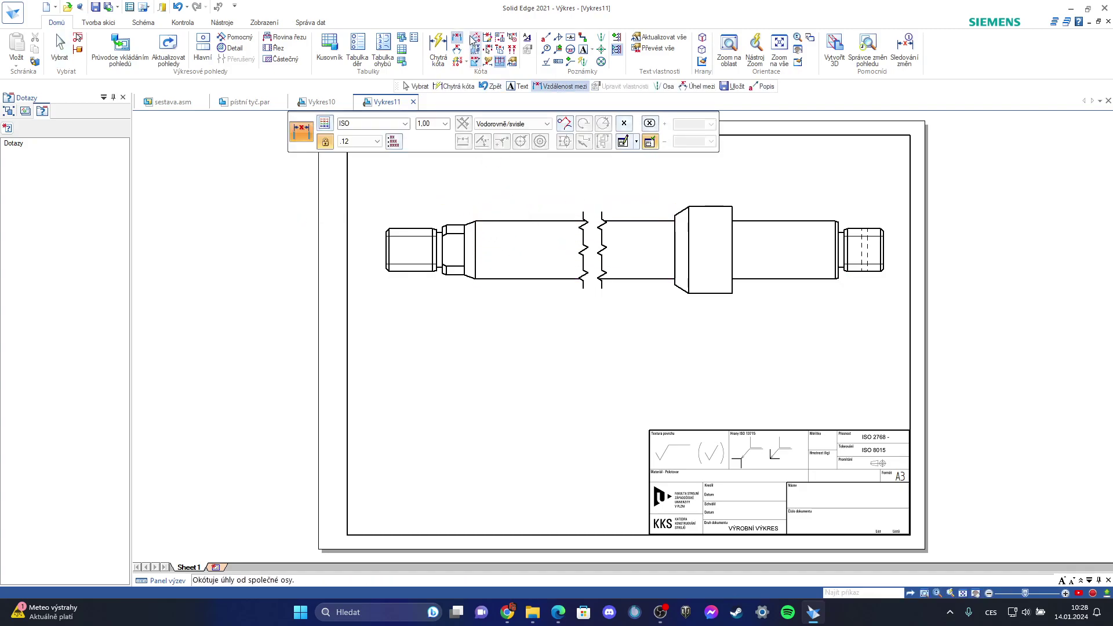
click(458, 39)
click(504, 221)
right_click(502, 246)
click(440, 47)
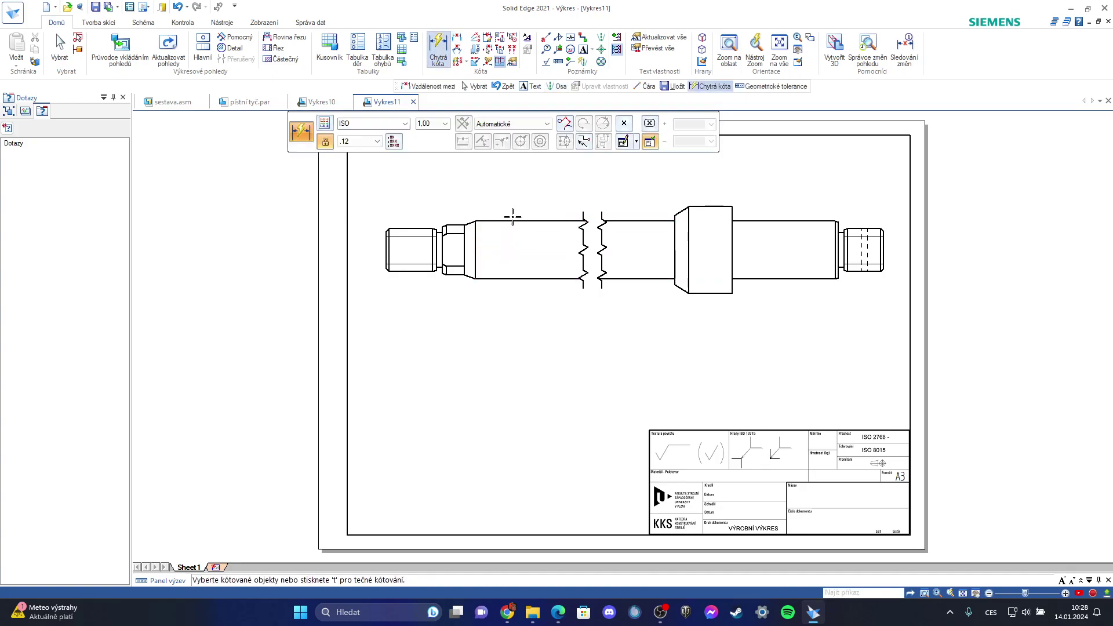
click(511, 221)
click(511, 279)
right_click(487, 248)
scroll(515, 224, up, 5)
Dimension the diameter of the cylindrical section to the right of the rod's collar as a distance between its two edges
click(442, 86)
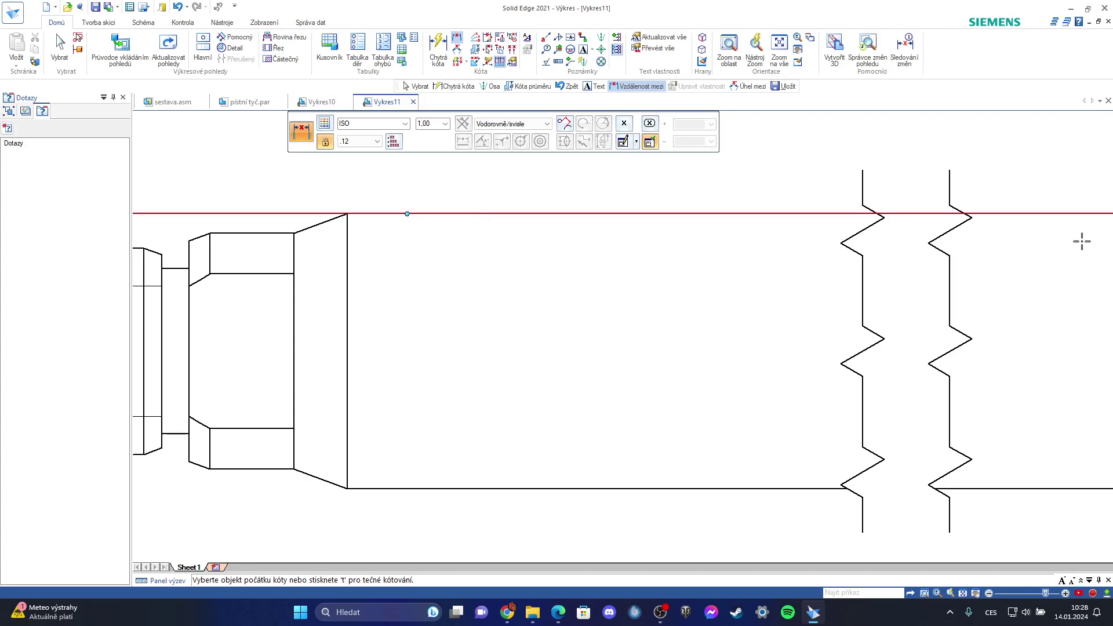
scroll(795, 256, down, 5)
click(995, 238)
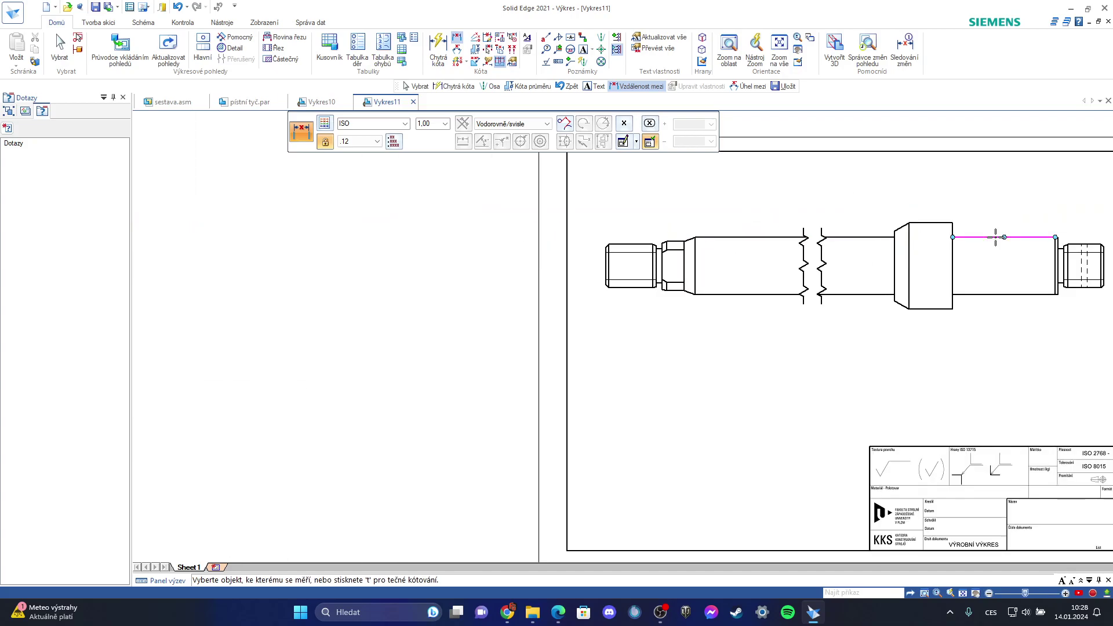
click(994, 295)
click(995, 266)
click(59, 50)
Add a diameter symbol before the cylindrical section's dimension value, and try and clear the trailing text dsa
scroll(984, 250, up, 3)
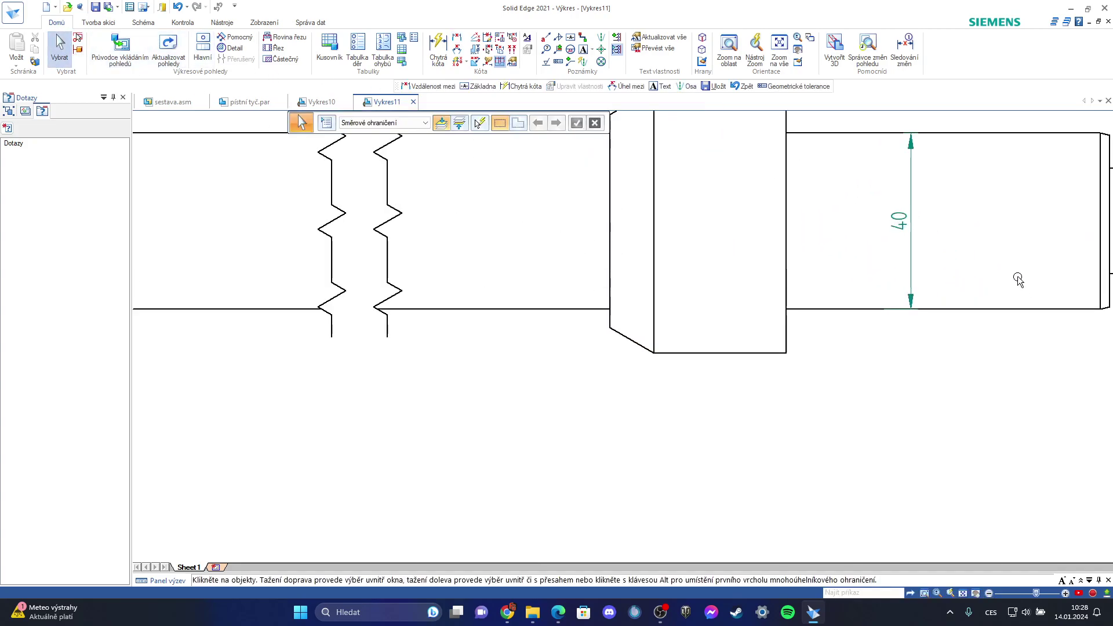
scroll(1009, 281, down, 1)
scroll(1013, 240, up, 2)
click(893, 250)
click(614, 141)
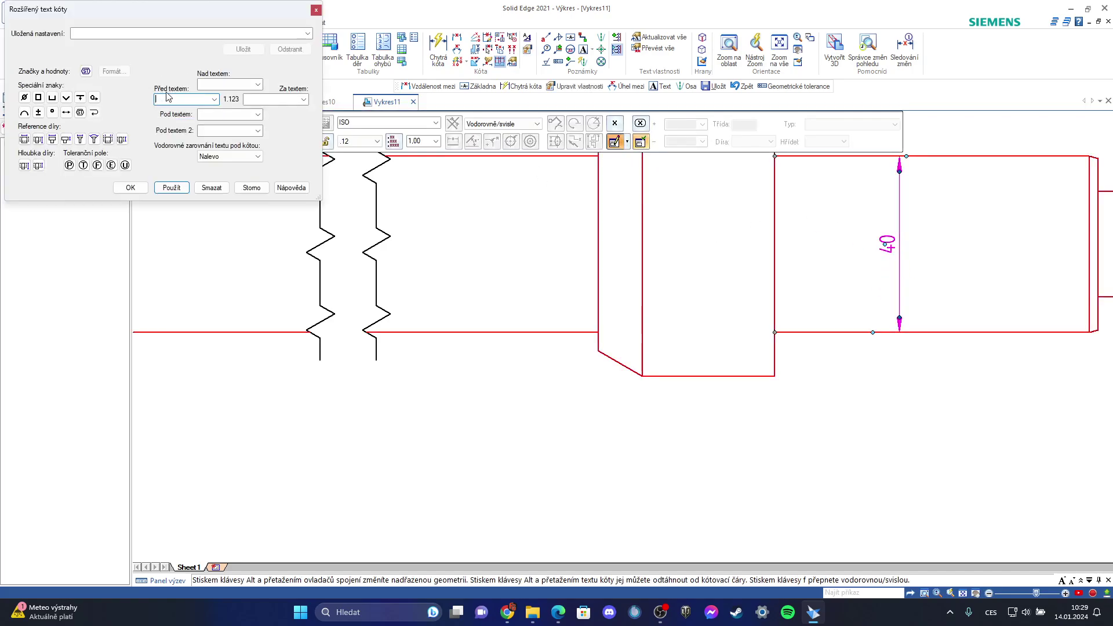
click(25, 97)
click(172, 187)
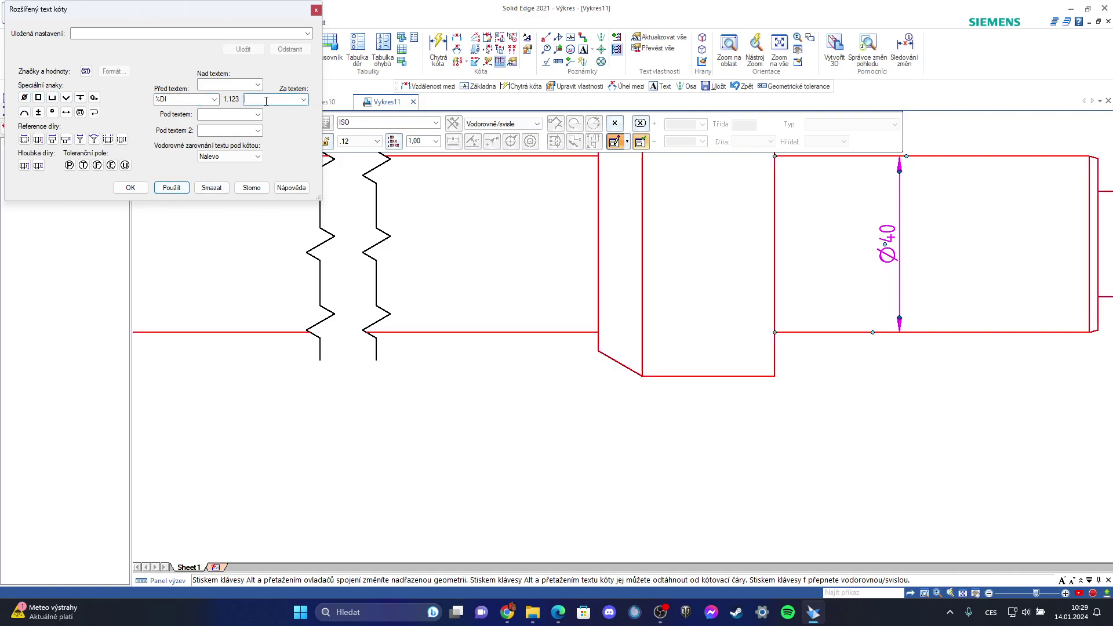
click(189, 188)
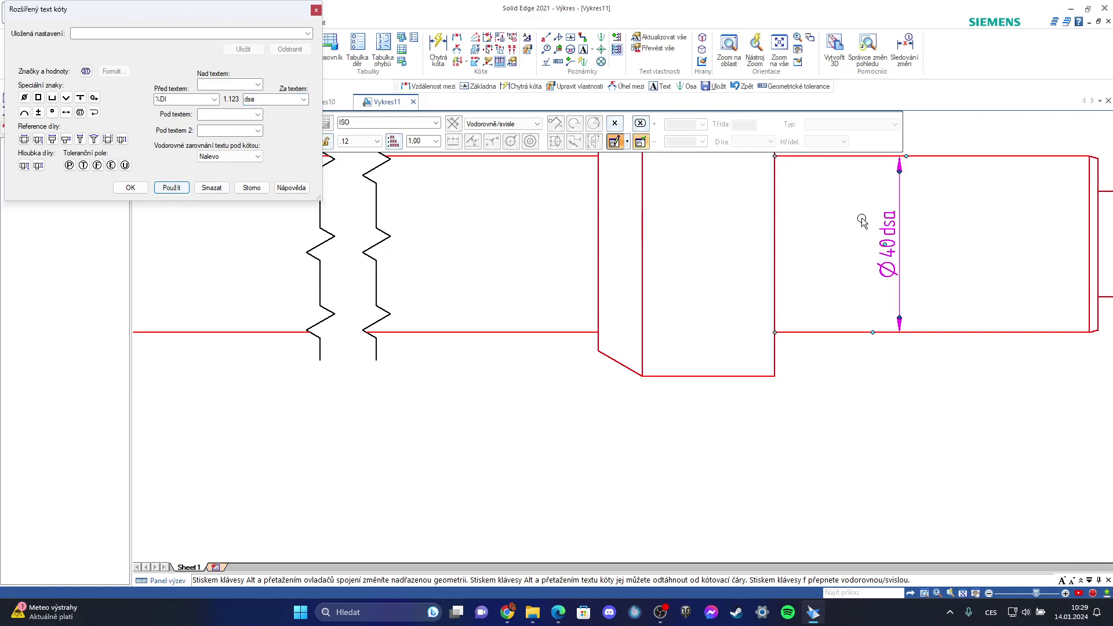
key(Delete)
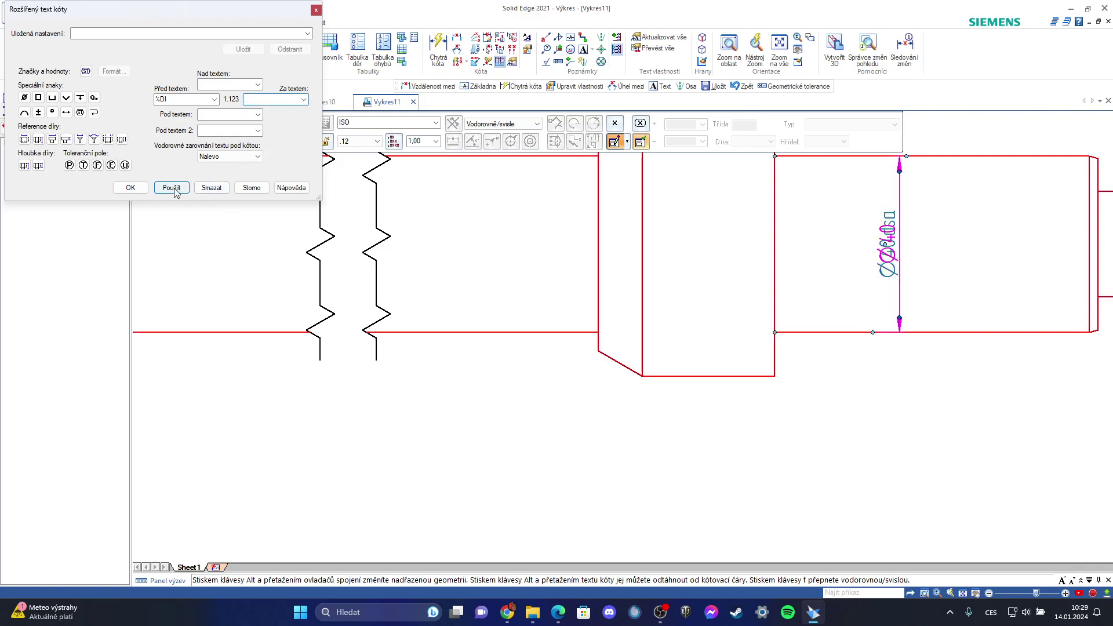
click(131, 187)
click(959, 145)
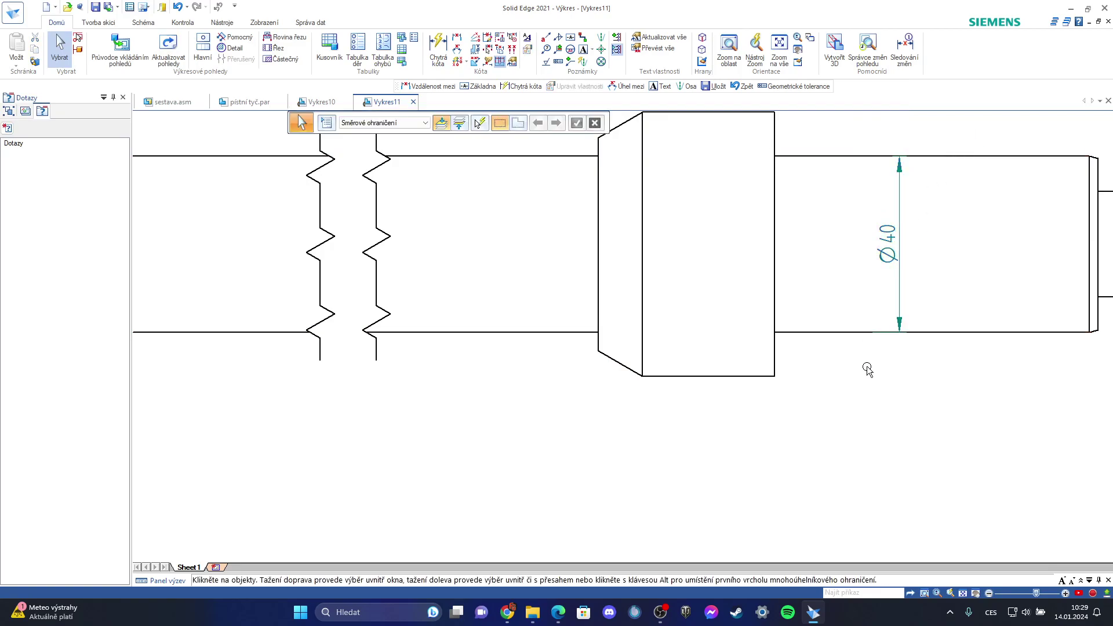
Dimension the width of the chamfer at the cylindrical section's right end and move its value outside the extension lines
scroll(878, 369, down, 4)
scroll(934, 355, up, 2)
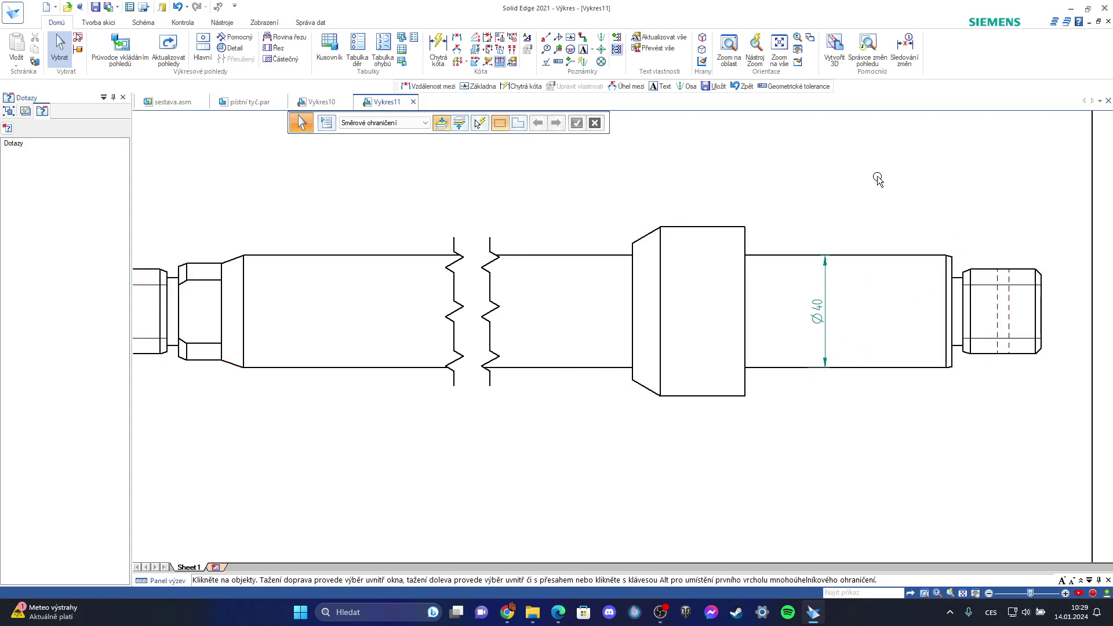
click(457, 37)
click(943, 267)
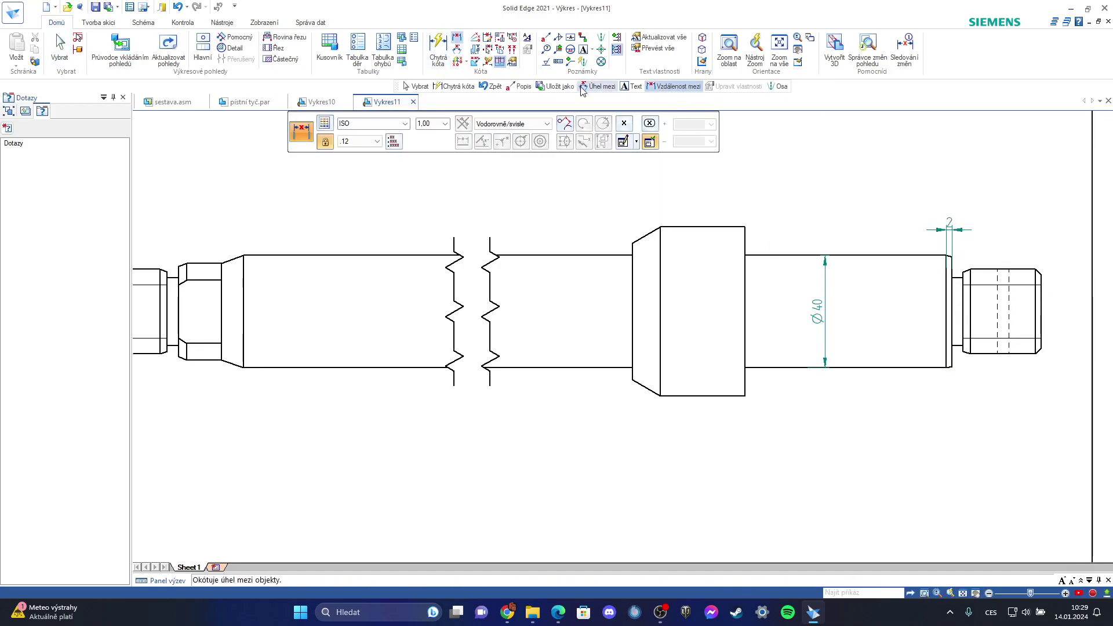
key(Escape)
click(954, 224)
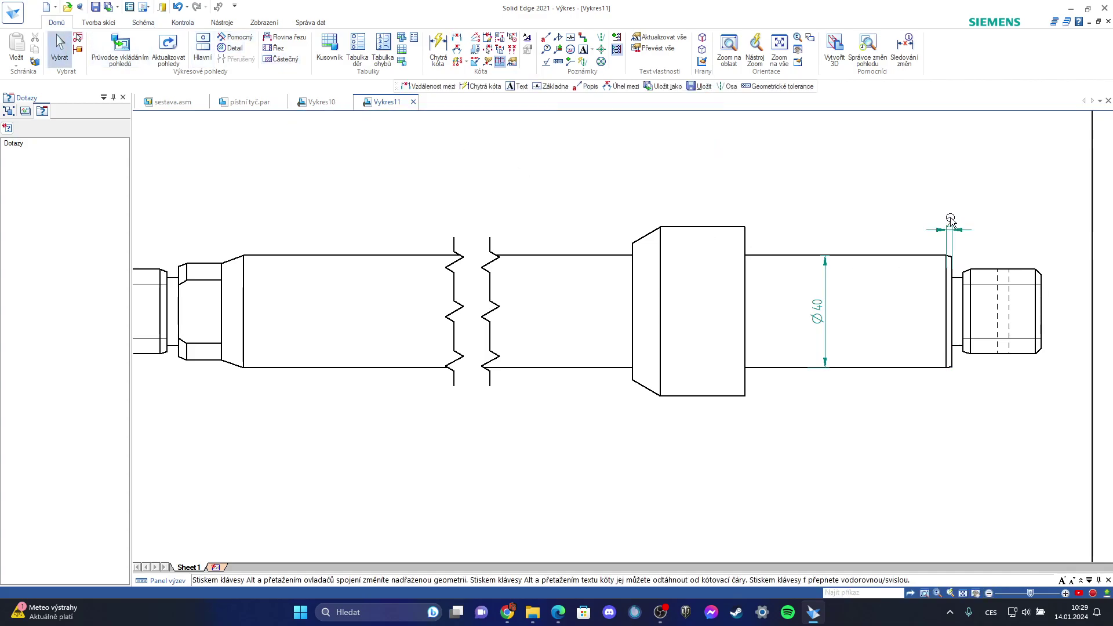
drag(952, 222, 971, 214)
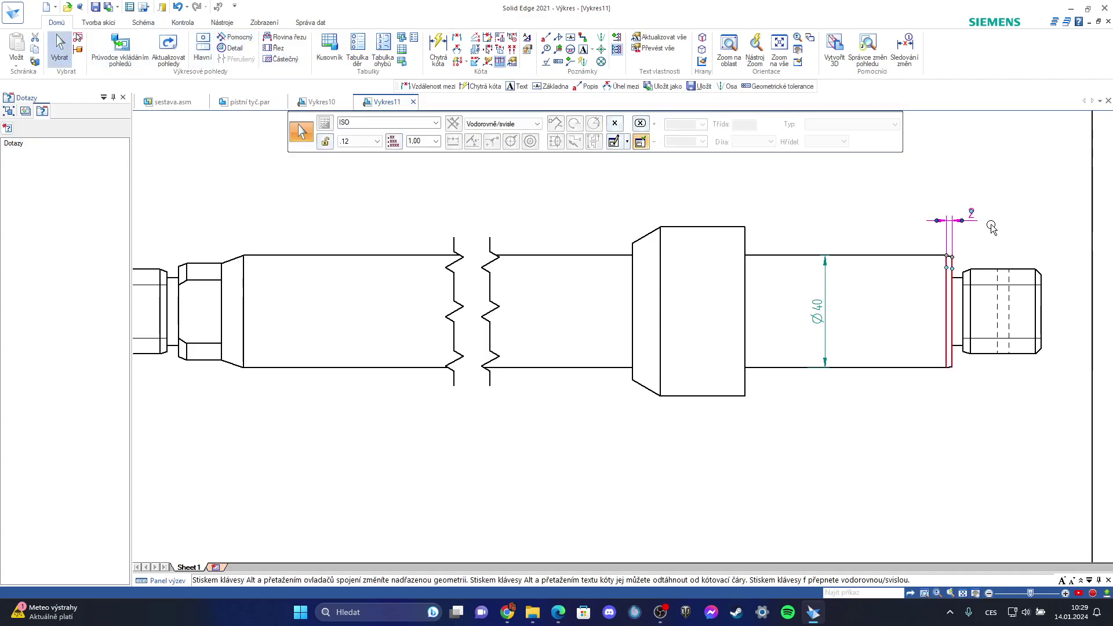
click(984, 184)
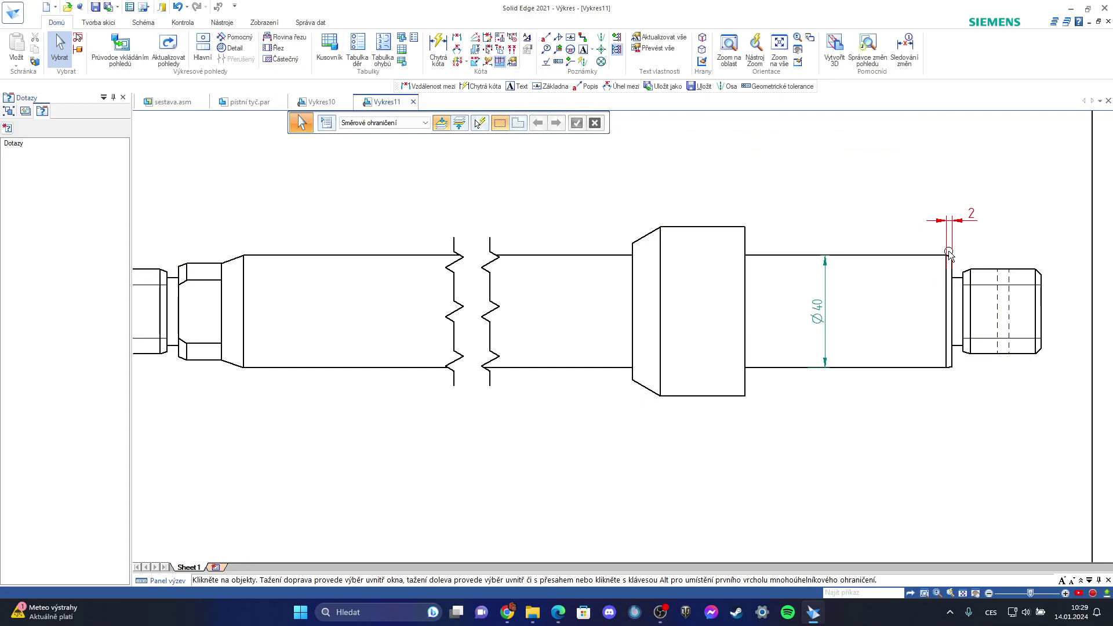
Add the text x15° after the chamfer dimension's value
click(974, 214)
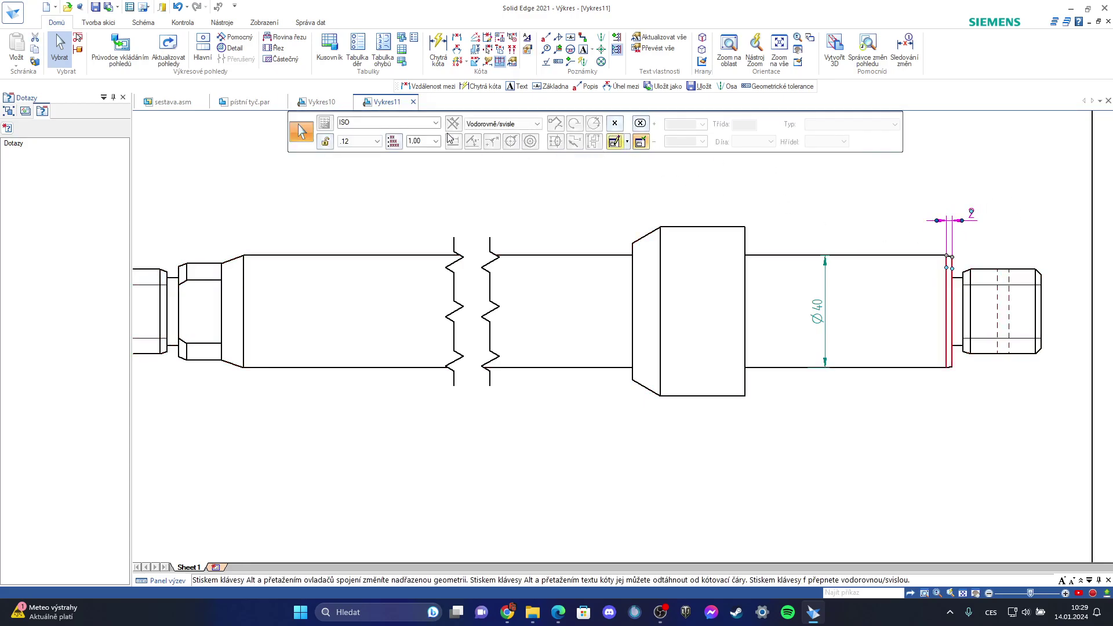
click(454, 142)
click(283, 101)
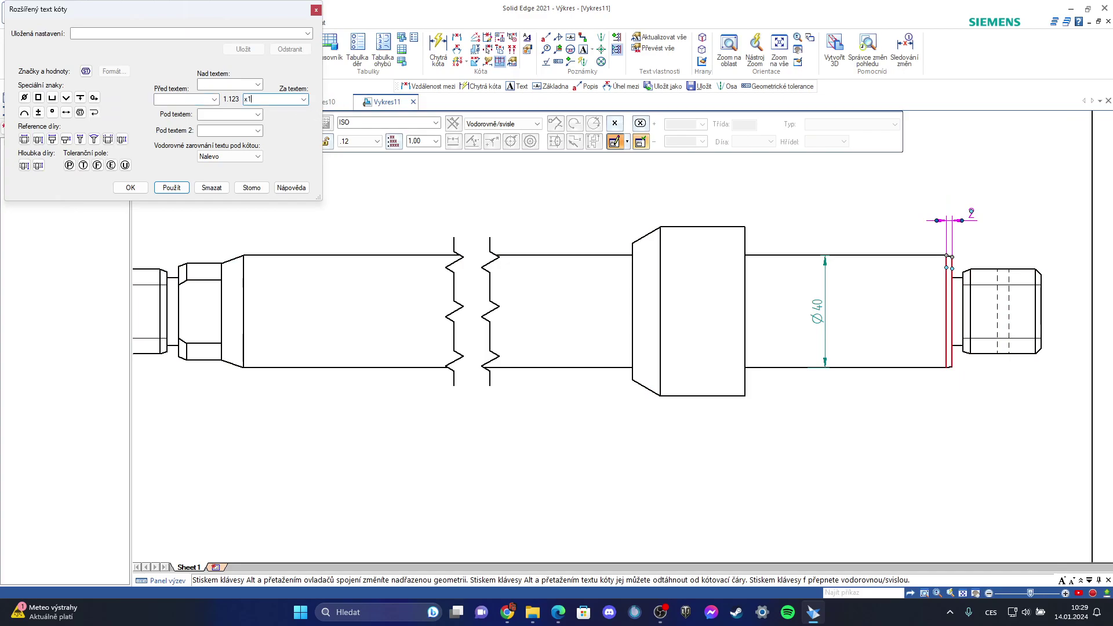
click(52, 112)
click(170, 187)
click(130, 188)
click(1021, 330)
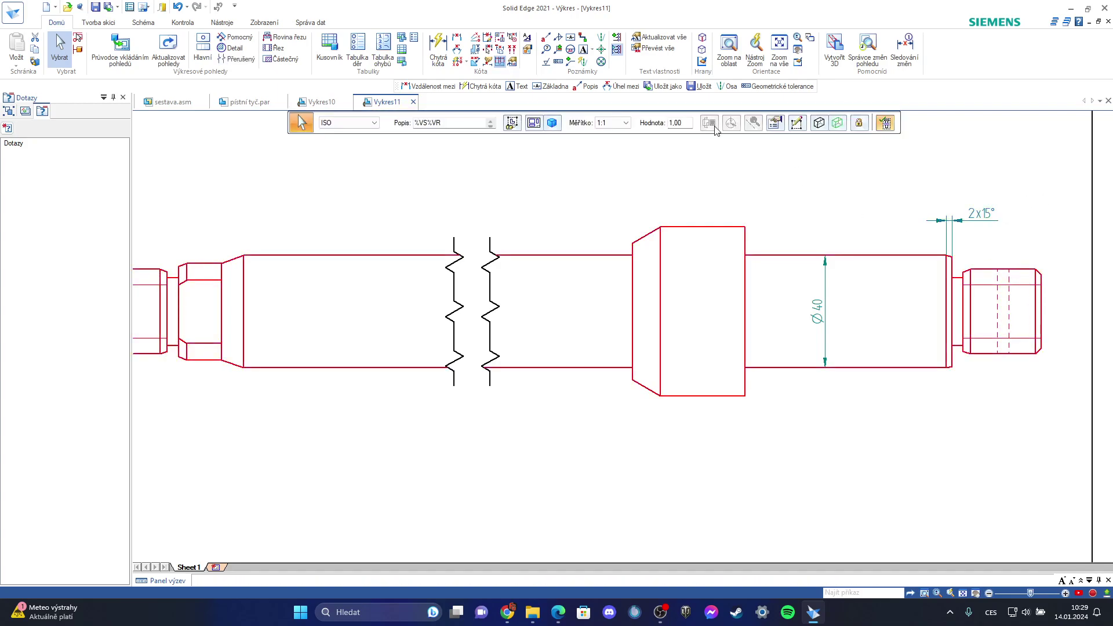
Dimension the outer diameter of the rod's right threaded end, with the dimension placed beyond the end face
click(457, 38)
click(1021, 270)
click(1074, 344)
click(60, 47)
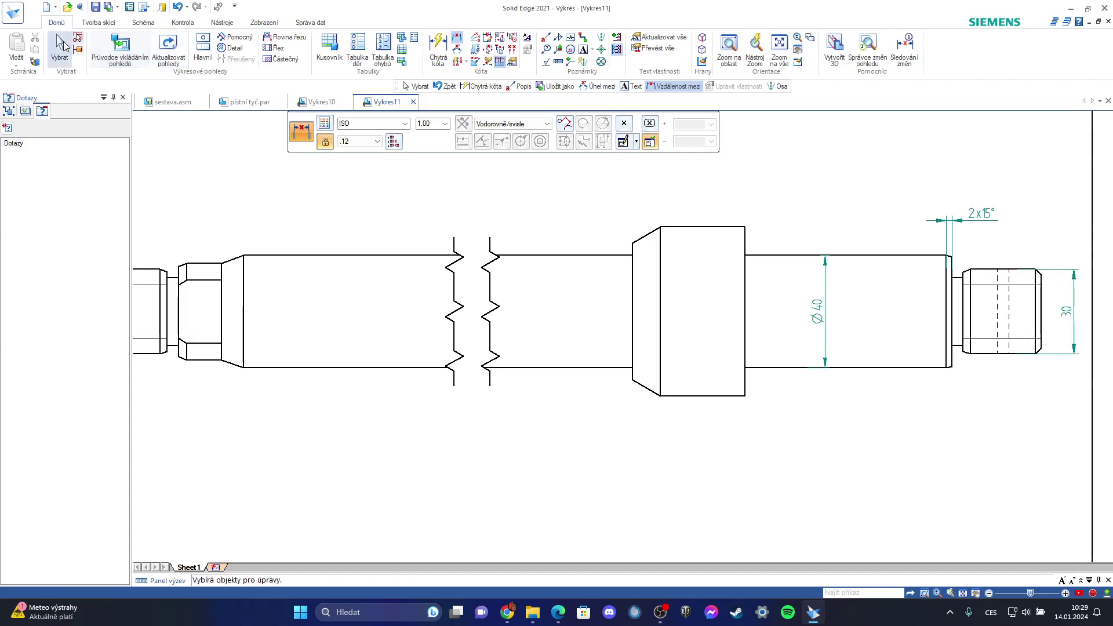
Add the thread prefix M before the value of the right threaded end's dimension
click(1069, 316)
click(615, 141)
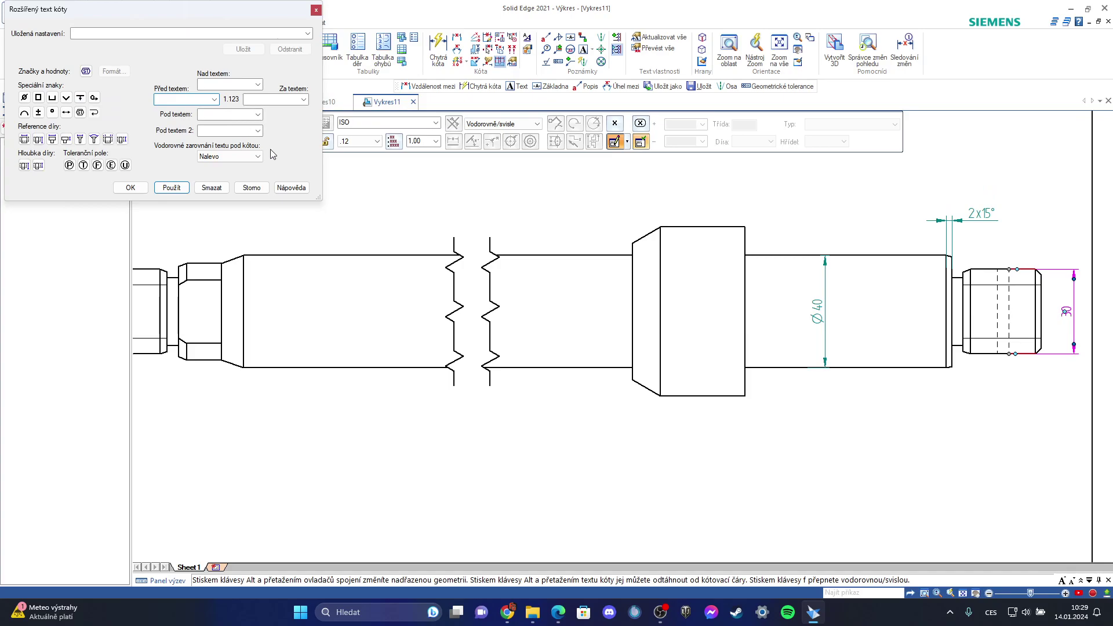
click(171, 188)
click(130, 187)
click(855, 251)
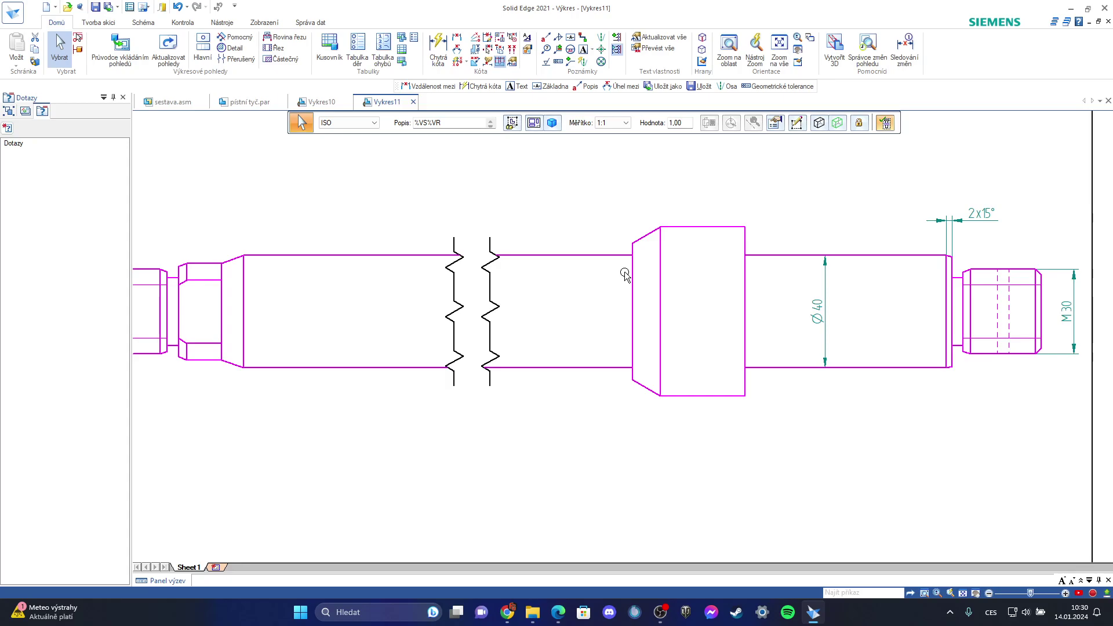
Draw a vertical cutting-plane line through the centre of the cross hole in the rod's right threaded end, extending past both edges
click(284, 37)
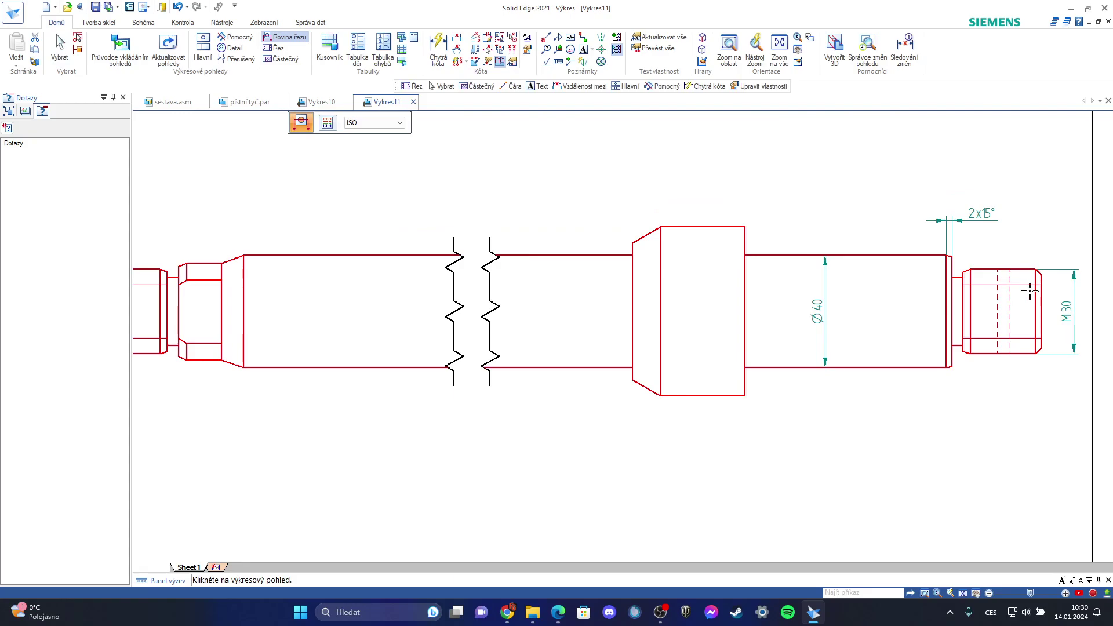
click(1003, 270)
click(1003, 244)
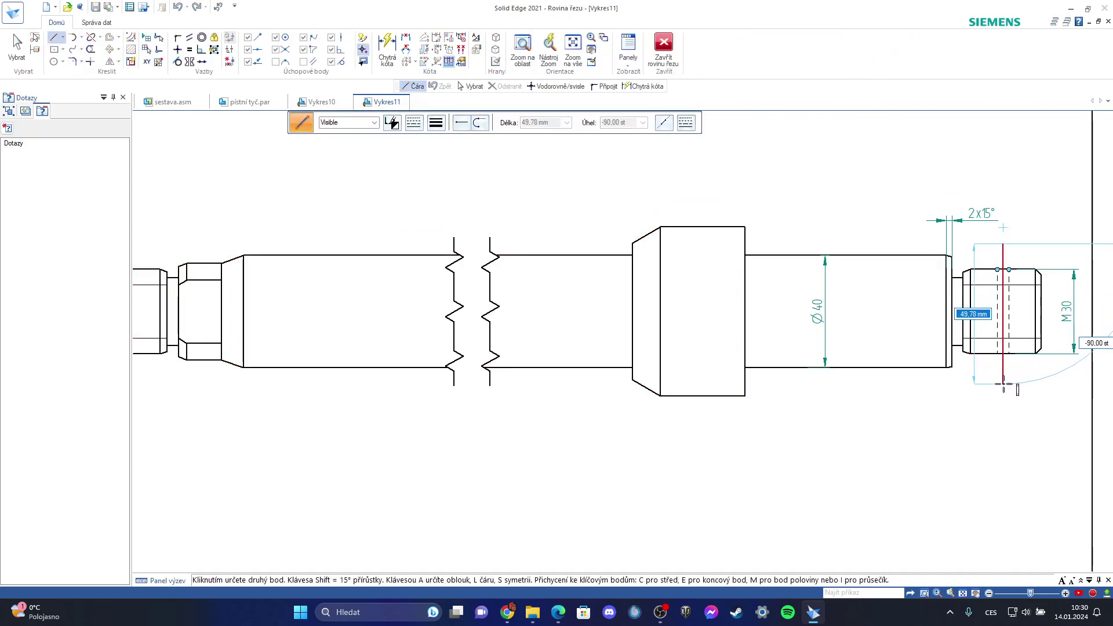
scroll(1003, 360, up, 5)
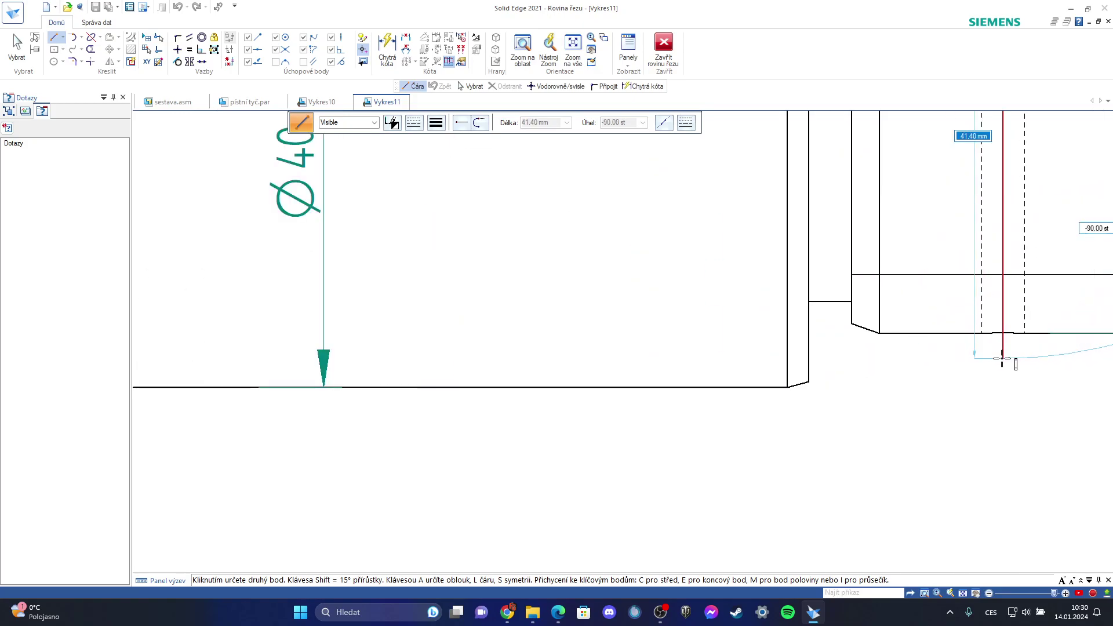
scroll(1002, 360, up, 2)
click(1004, 364)
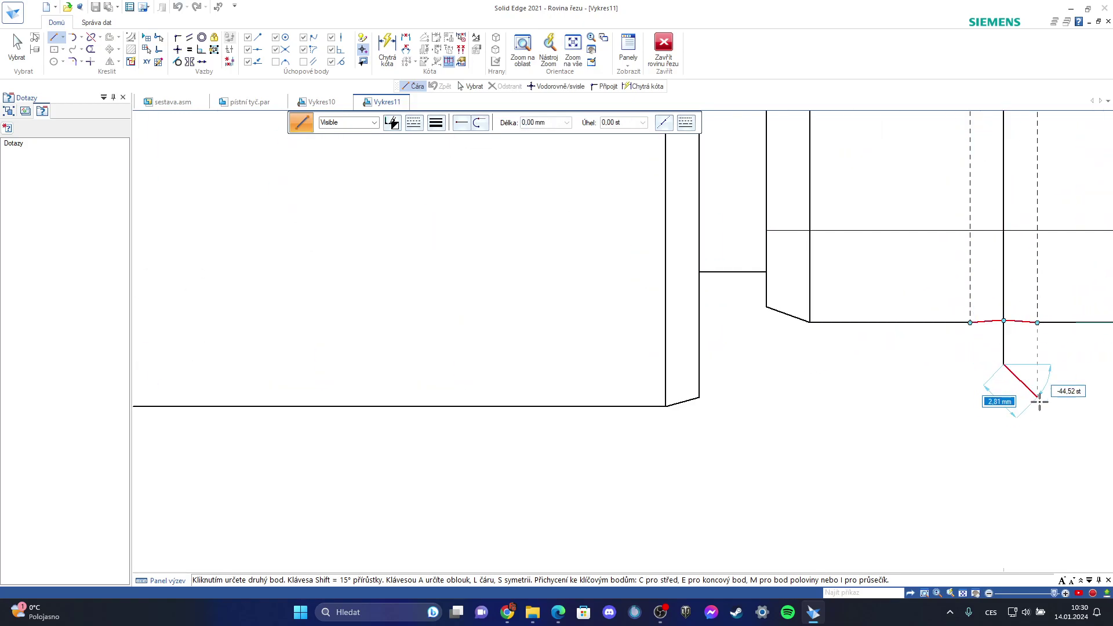
scroll(1035, 404, down, 7)
right_click(1043, 200)
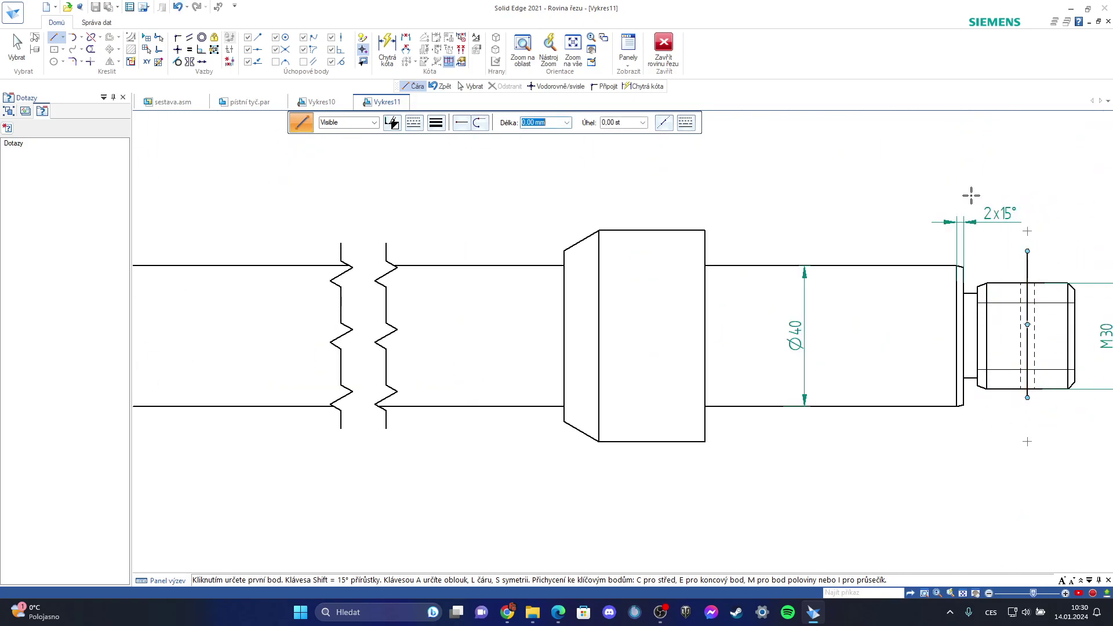
Finish the cutting plane through the cross hole with its arrows viewing toward the rod's right end face
click(664, 47)
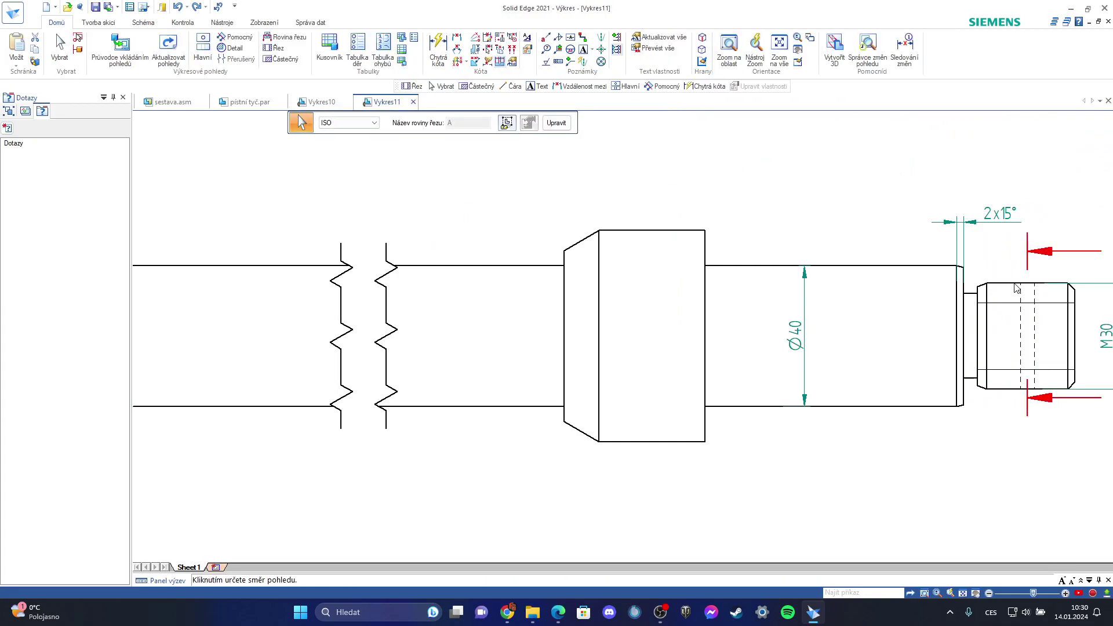
scroll(841, 267, down, 8)
scroll(890, 270, up, 8)
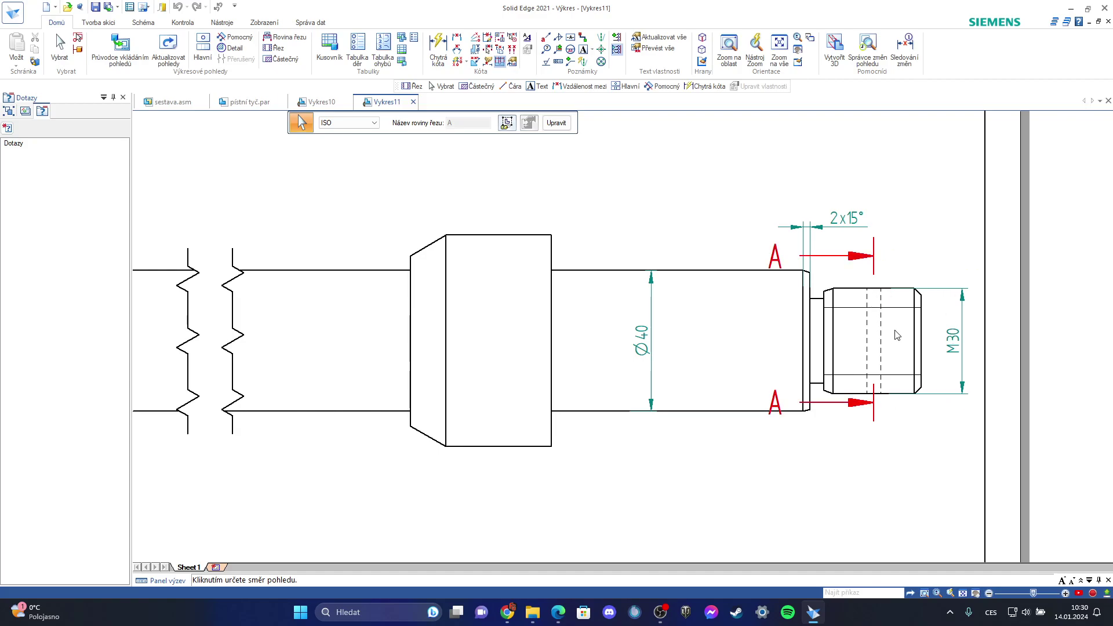
click(1000, 266)
Create the section view from cutting plane A-A and place it beyond the sheet's right edge
scroll(980, 319, down, 5)
scroll(979, 319, up, 2)
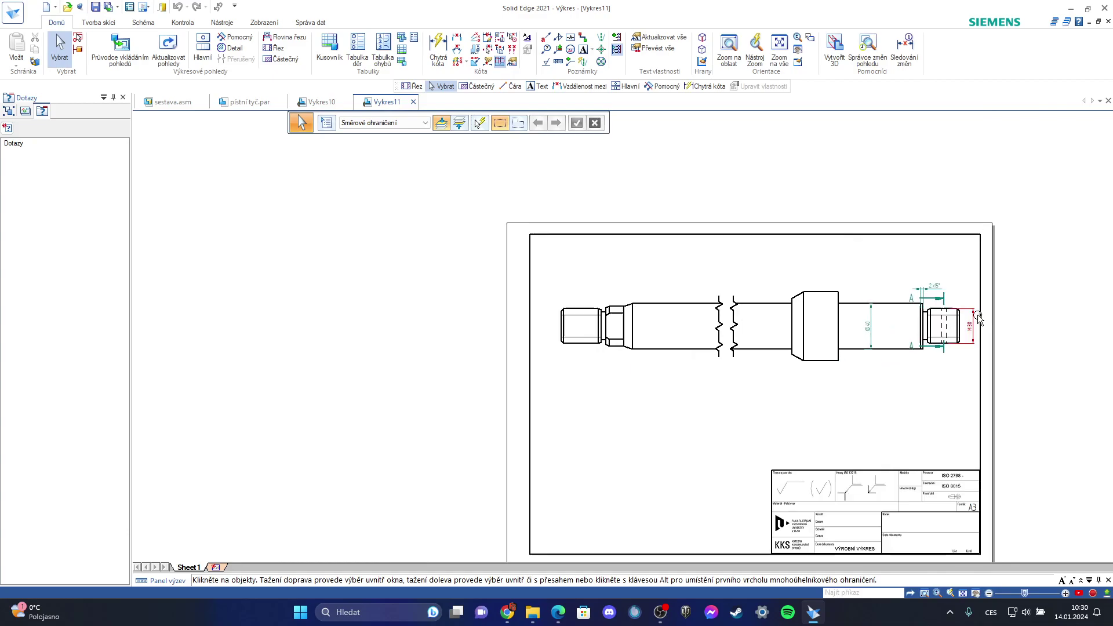
click(279, 48)
click(939, 298)
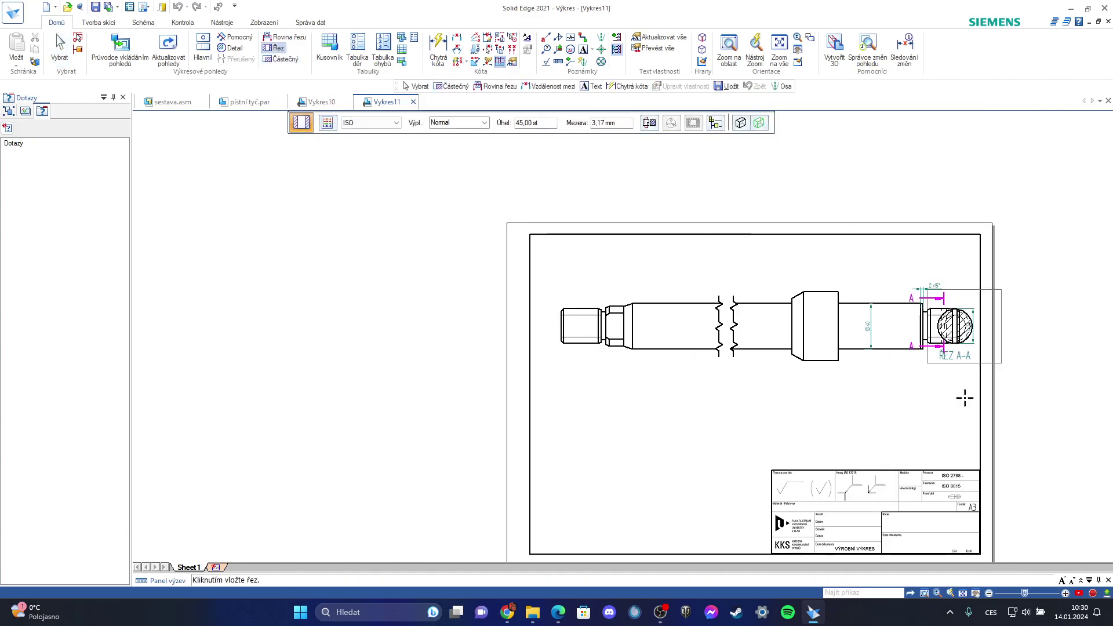
click(1041, 325)
scroll(1044, 327, up, 2)
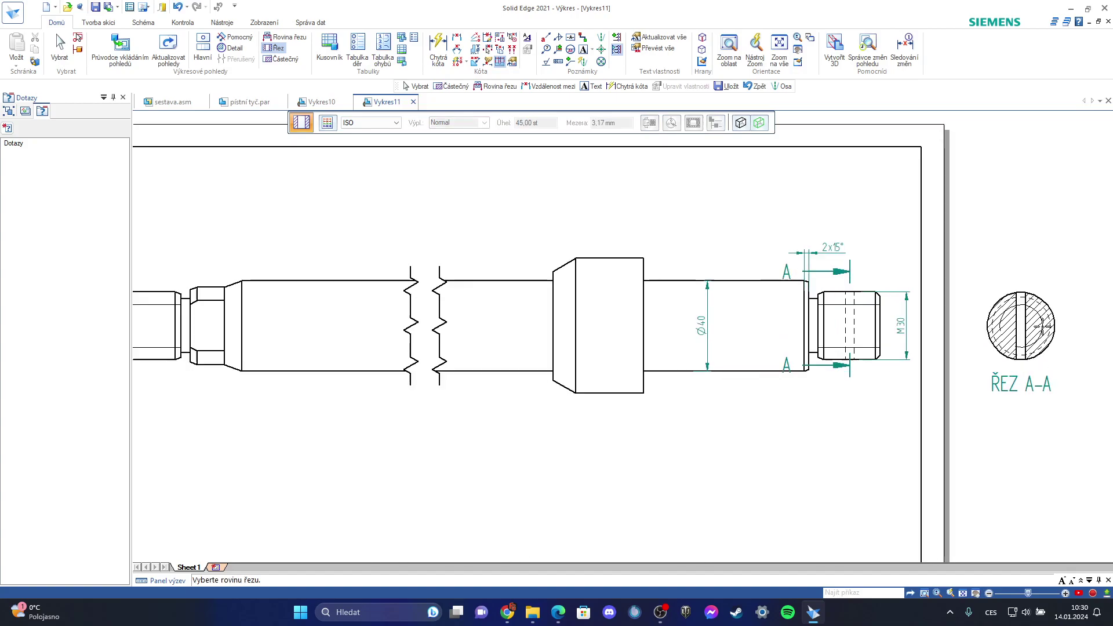
scroll(1043, 327, up, 2)
click(60, 48)
Try to remove the alignment between section view A-A and the rod's main view
scroll(712, 341, down, 3)
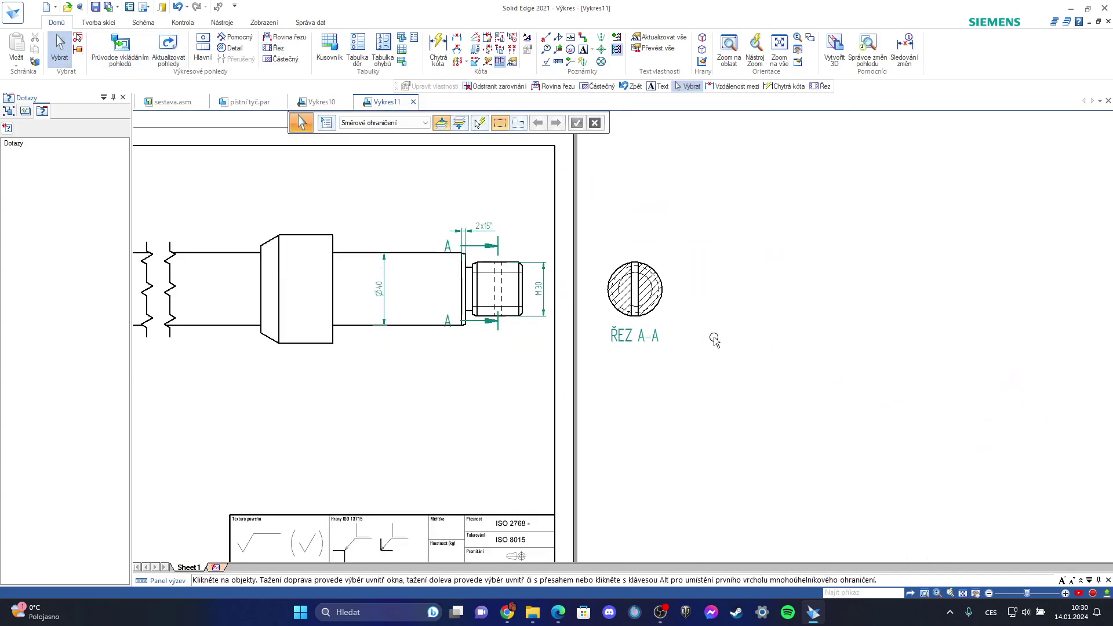
scroll(712, 341, up, 2)
right_click(629, 303)
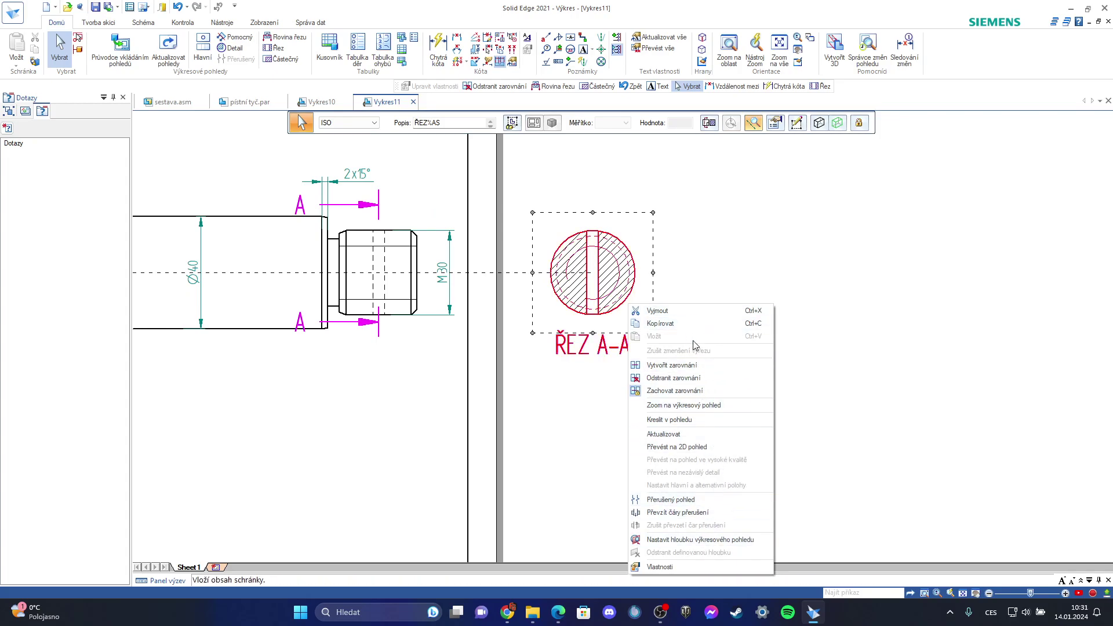
click(707, 387)
scroll(668, 355, down, 3)
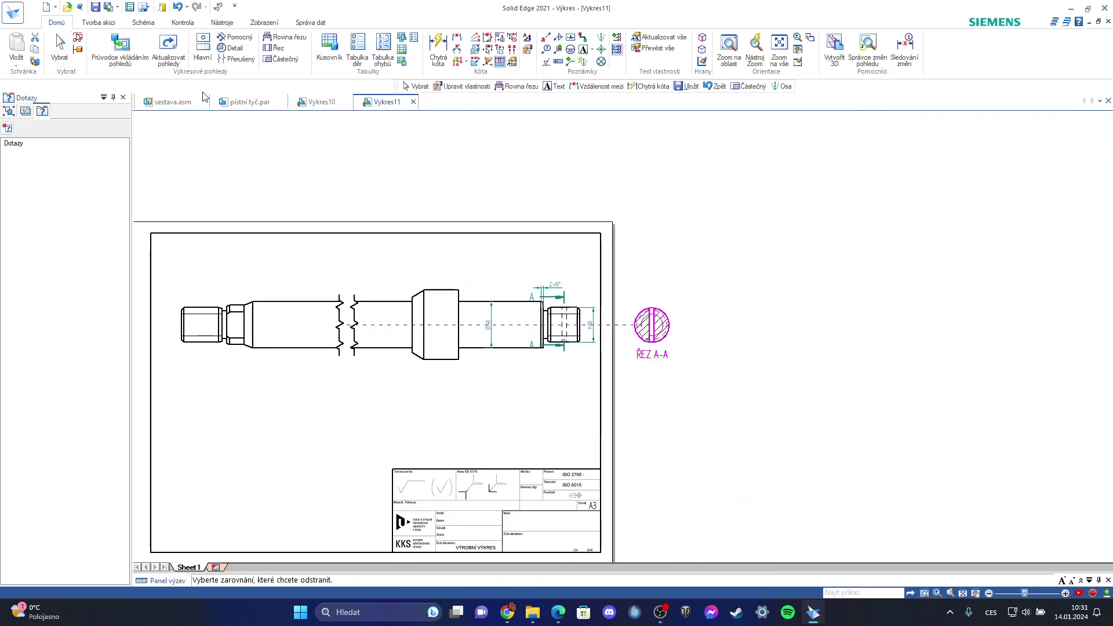
mouse_move(668, 322)
mouse_down()
mouse_move(545, 388)
mouse_move(667, 323)
mouse_up()
key(super)
click(753, 317)
click(737, 323)
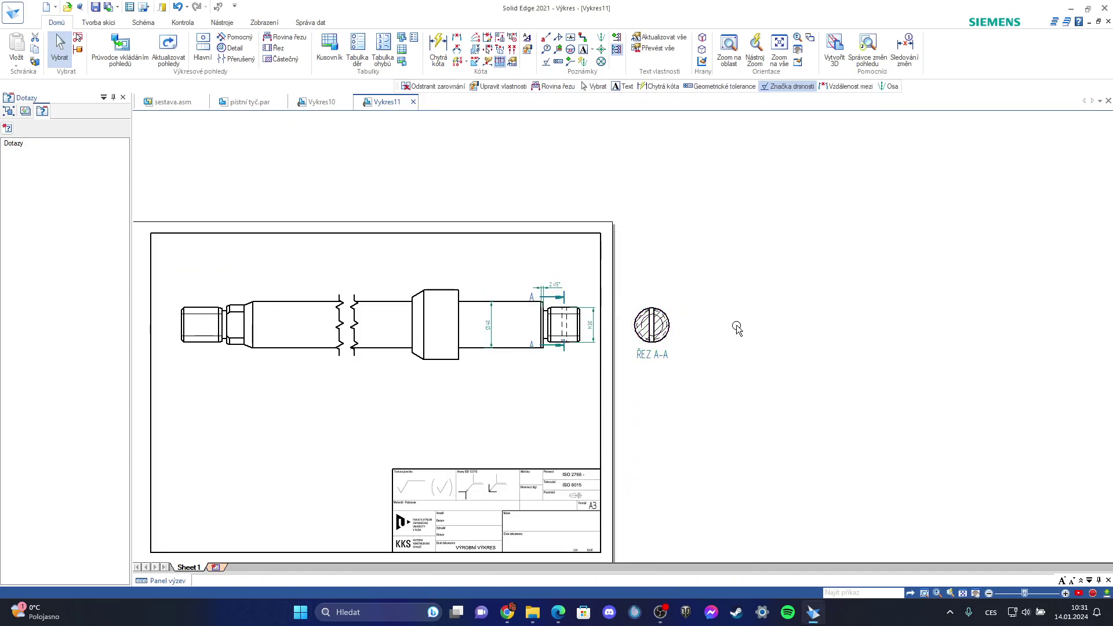
Retry releasing section view A-A from its horizontal alignment with the main view
right_click(669, 325)
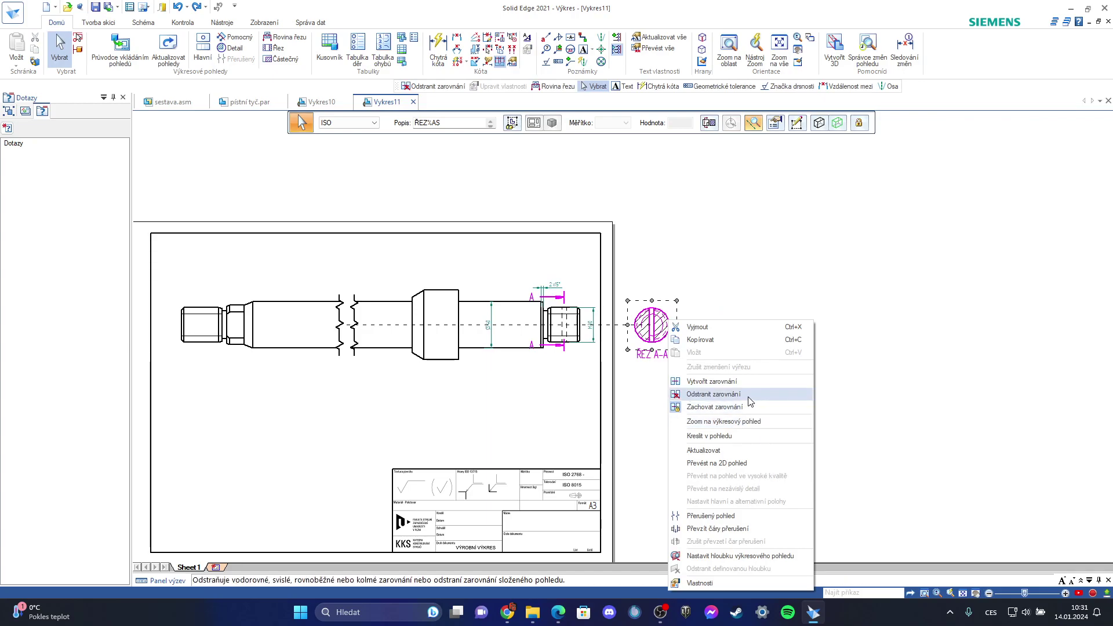
click(749, 394)
click(60, 49)
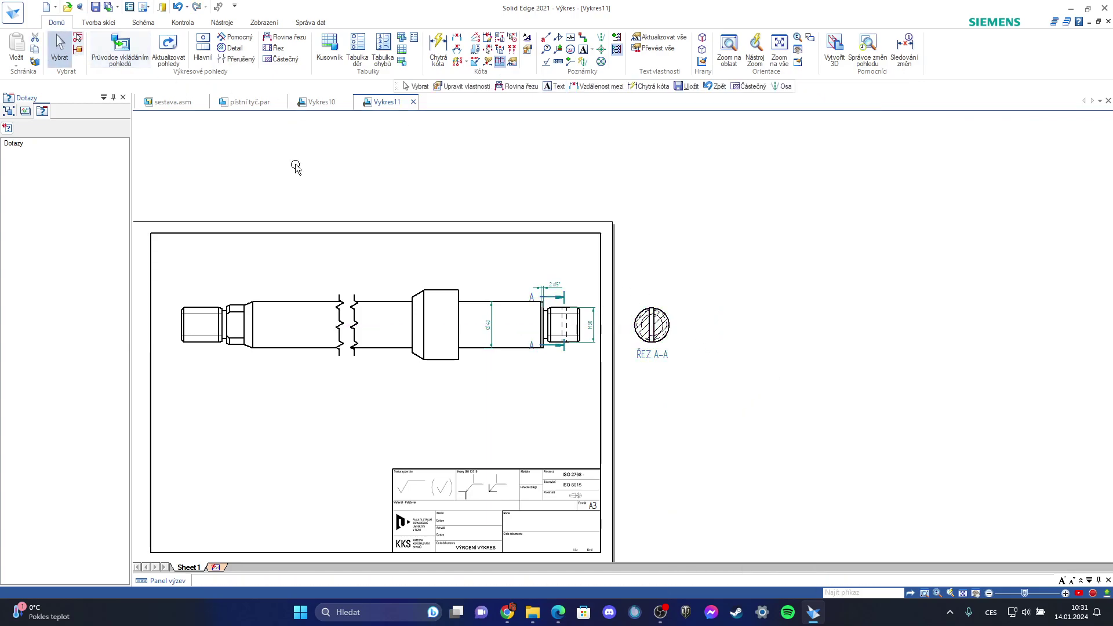
click(670, 323)
mouse_move(670, 320)
mouse_down()
mouse_move(682, 336)
mouse_move(671, 322)
mouse_up()
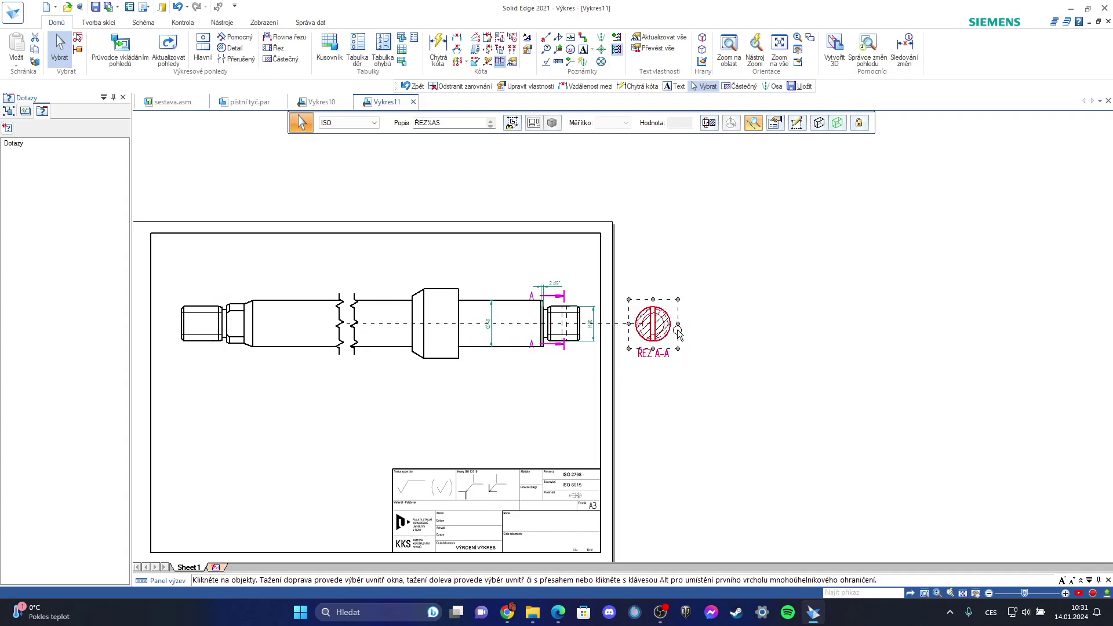
right_click(671, 319)
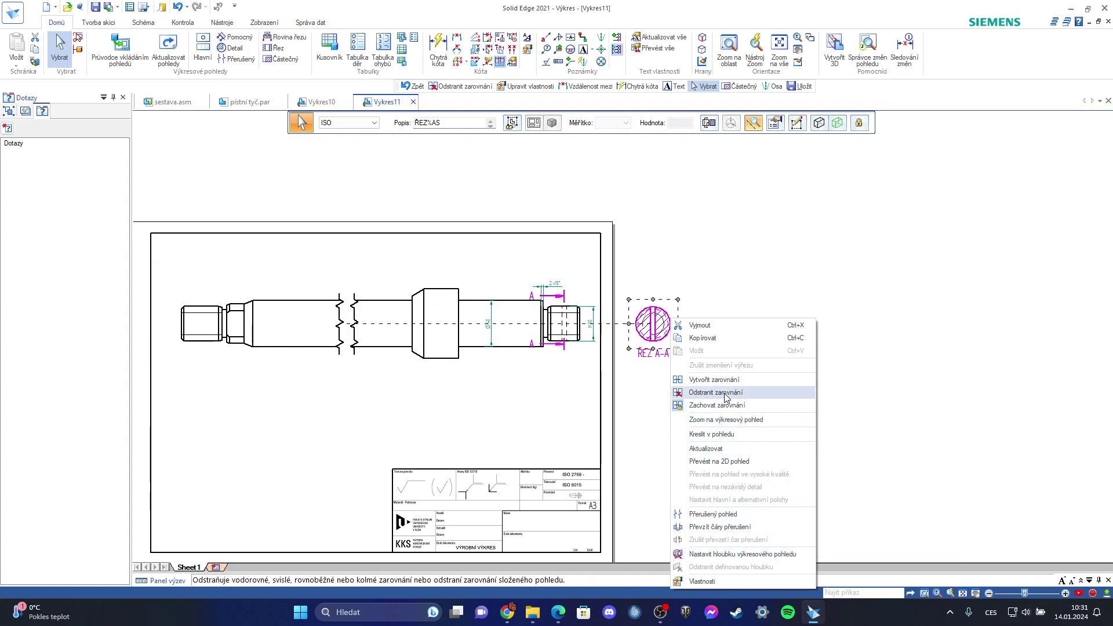
click(726, 393)
scroll(672, 328, up, 3)
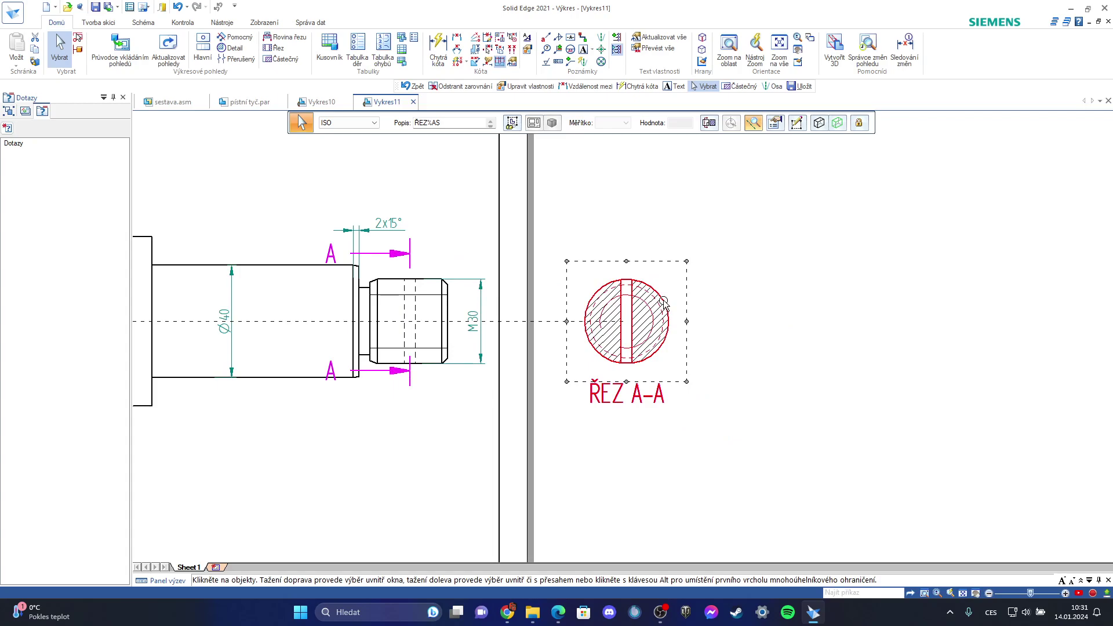
right_click(663, 302)
click(713, 375)
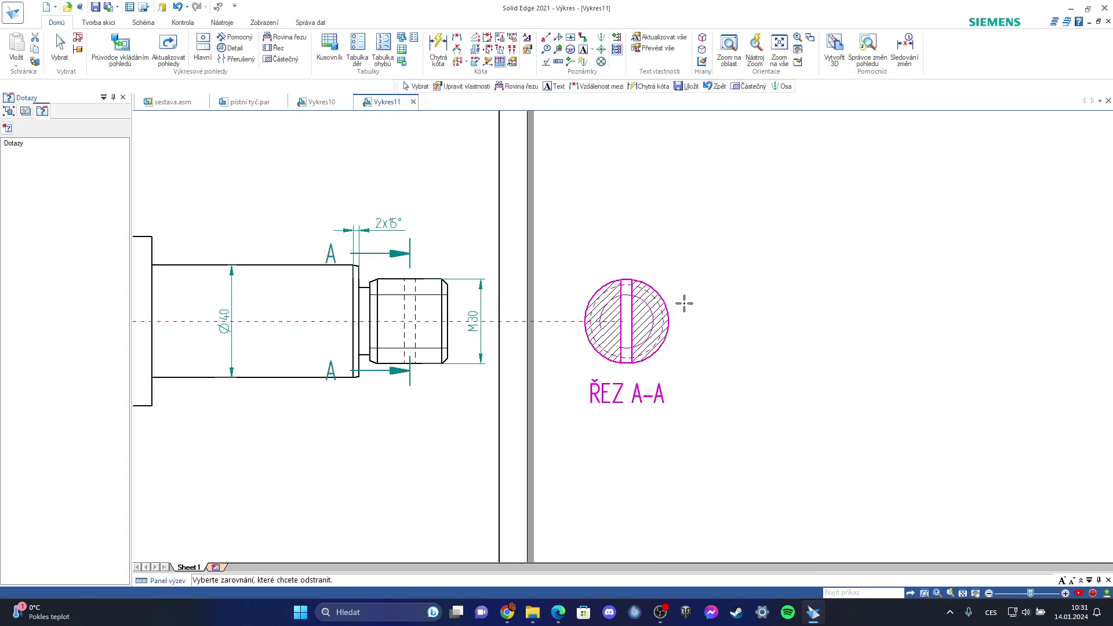
click(60, 48)
double_click(664, 303)
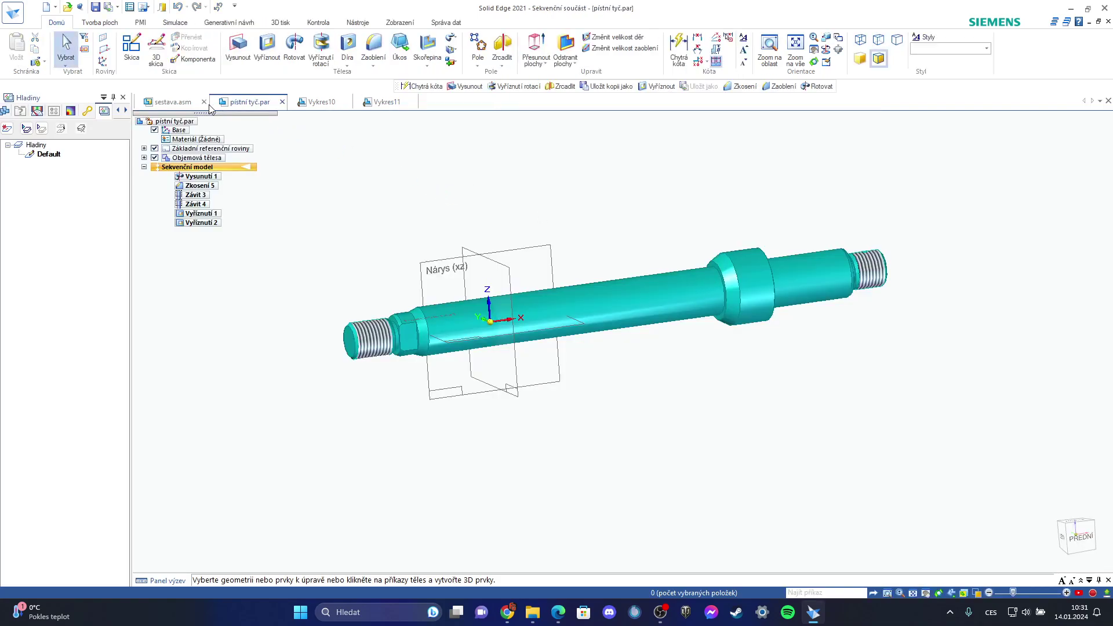
click(378, 106)
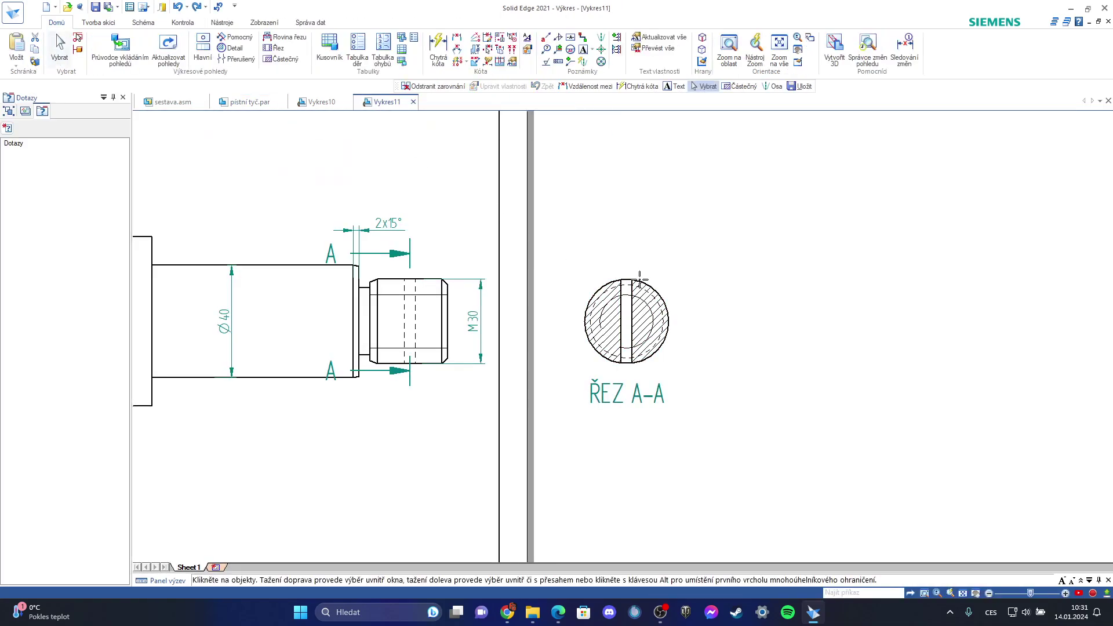
Delete the alignment line linking section A-A to the main view and move the section off the rod's axis
click(645, 286)
mouse_move(646, 286)
mouse_down()
mouse_move(690, 232)
mouse_move(687, 294)
mouse_up()
right_click(694, 294)
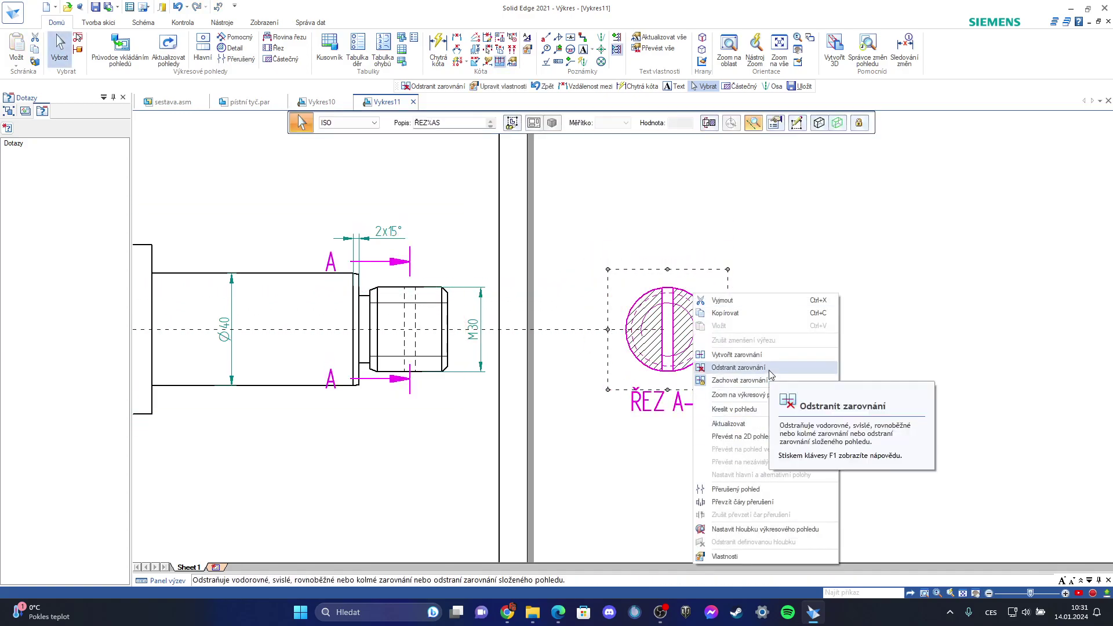
click(738, 368)
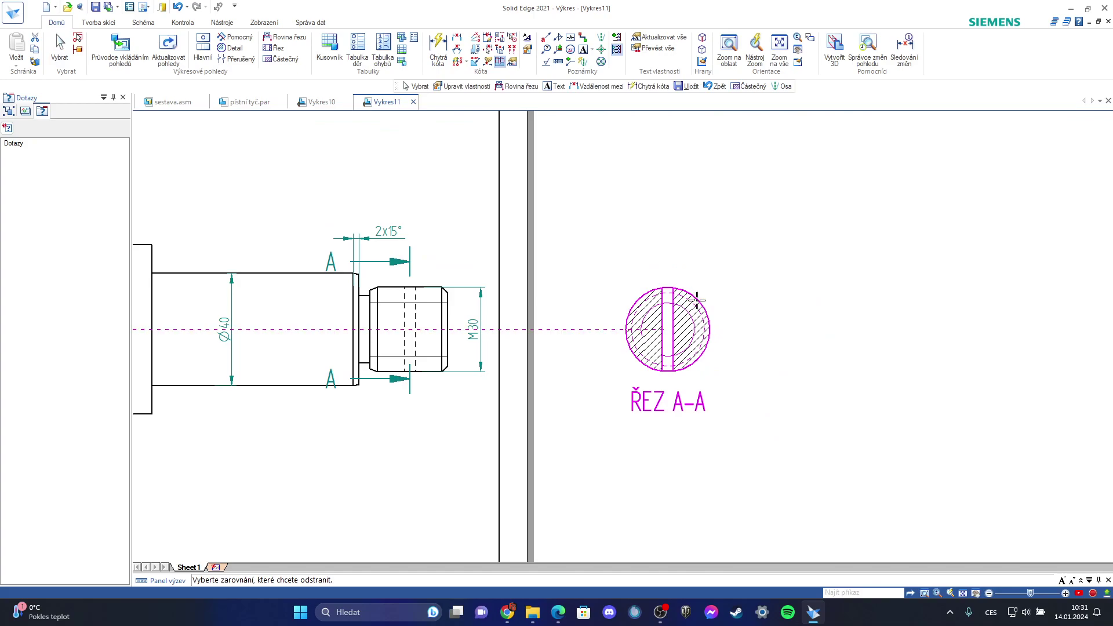
click(445, 328)
click(692, 293)
drag(693, 292, 714, 261)
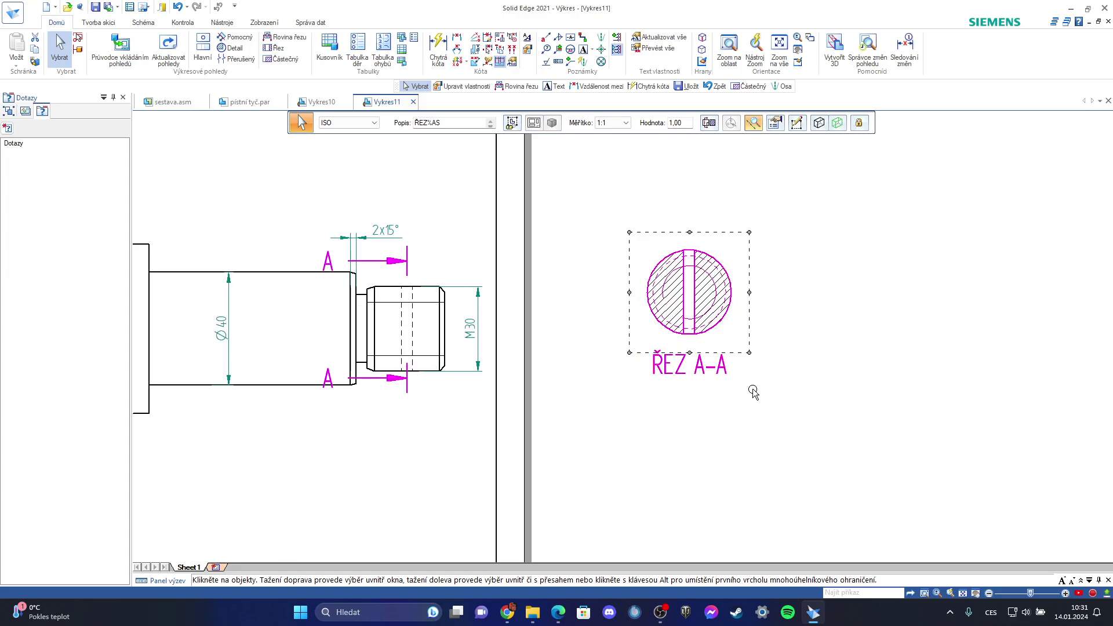
Move section view A-A onto the sheet, into the free area below the left part of the rod's main view
scroll(741, 385, up, 3)
scroll(742, 380, down, 5)
scroll(742, 382, down, 3)
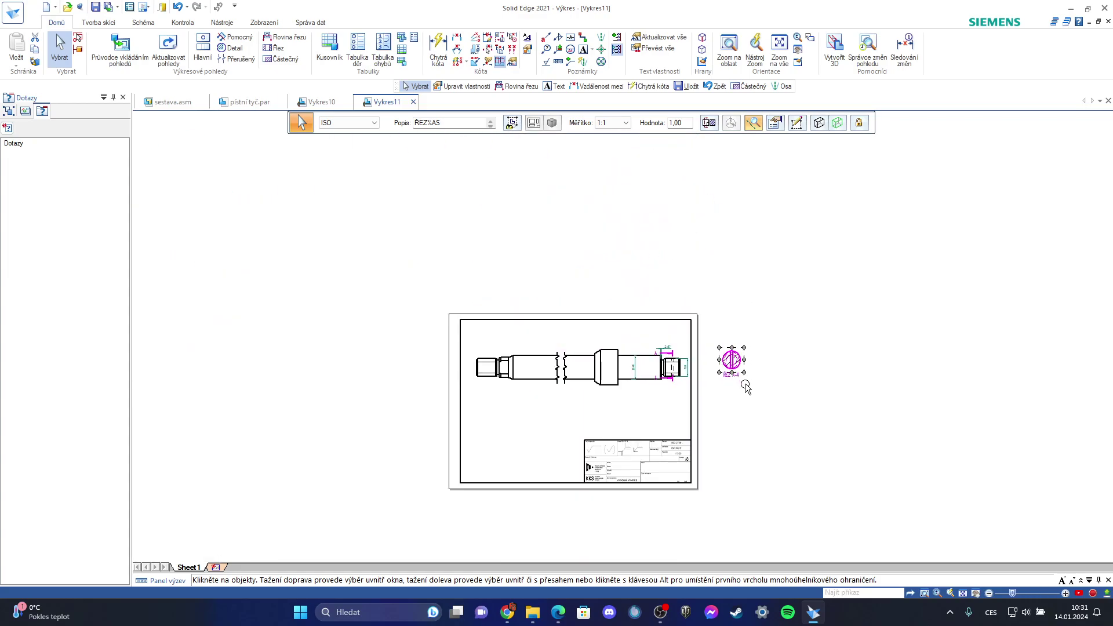
scroll(739, 371, up, 2)
mouse_move(733, 331)
mouse_down()
mouse_move(288, 454)
mouse_move(305, 454)
mouse_up()
scroll(310, 469, up, 1)
scroll(310, 468, up, 2)
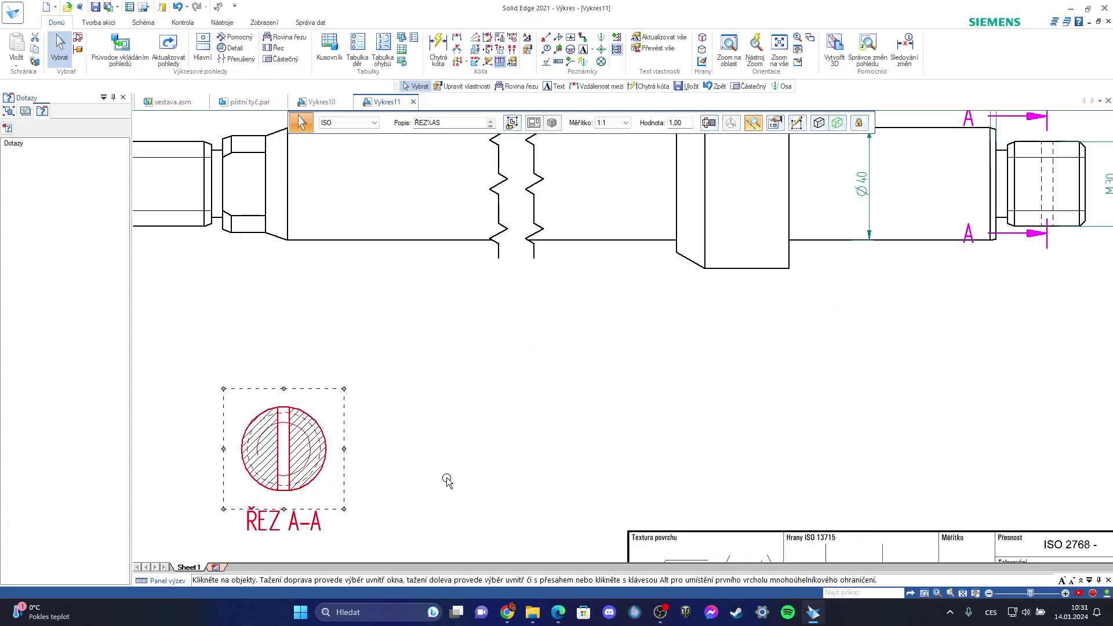
scroll(458, 480, down, 1)
scroll(306, 446, up, 2)
key(Escape)
click(318, 450)
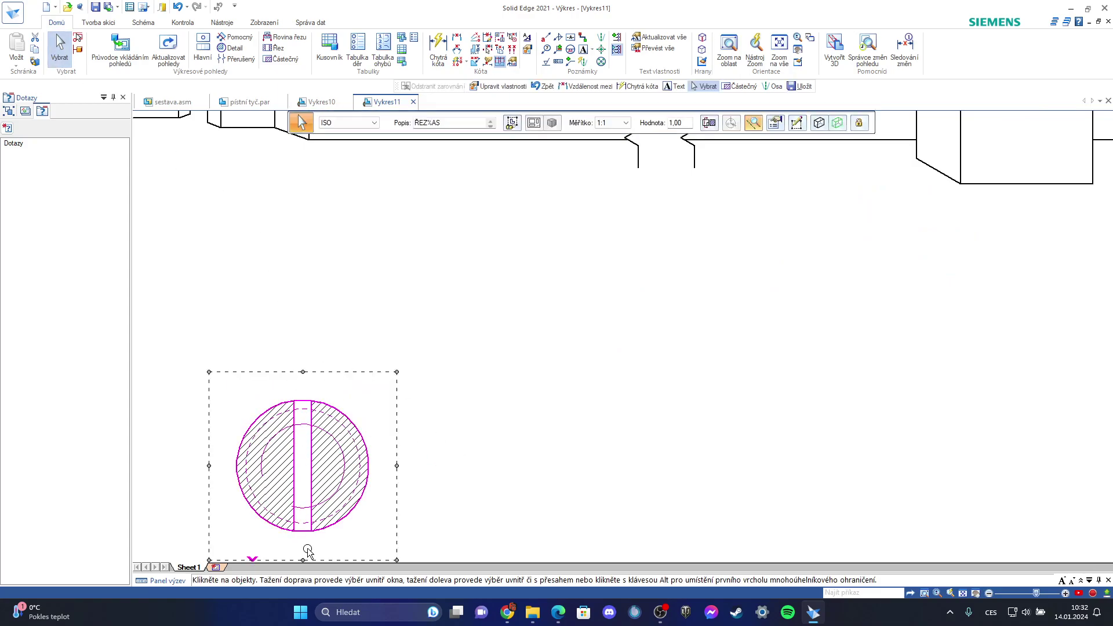
scroll(411, 390, down, 2)
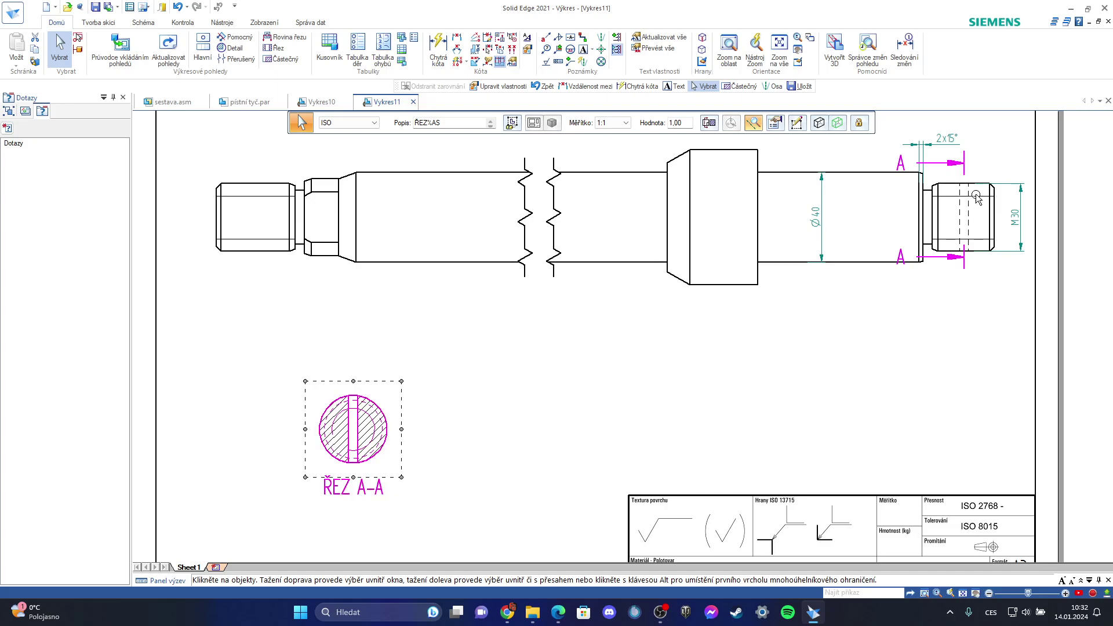
scroll(983, 196, up, 5)
click(587, 87)
click(911, 304)
click(940, 301)
right_click(950, 307)
scroll(921, 286, down, 5)
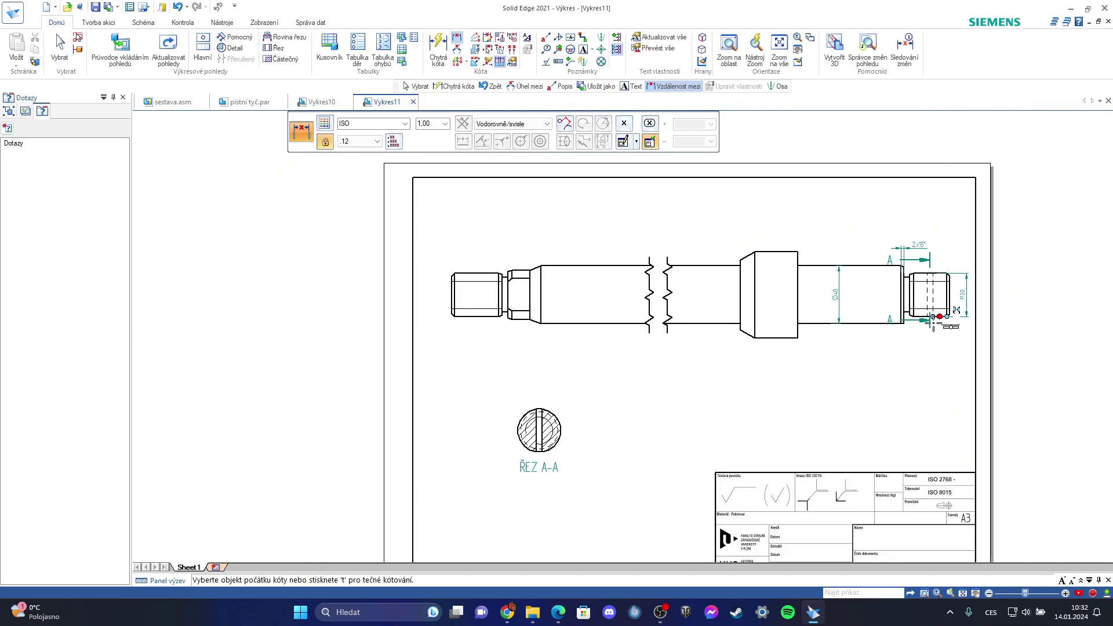
scroll(933, 324, up, 4)
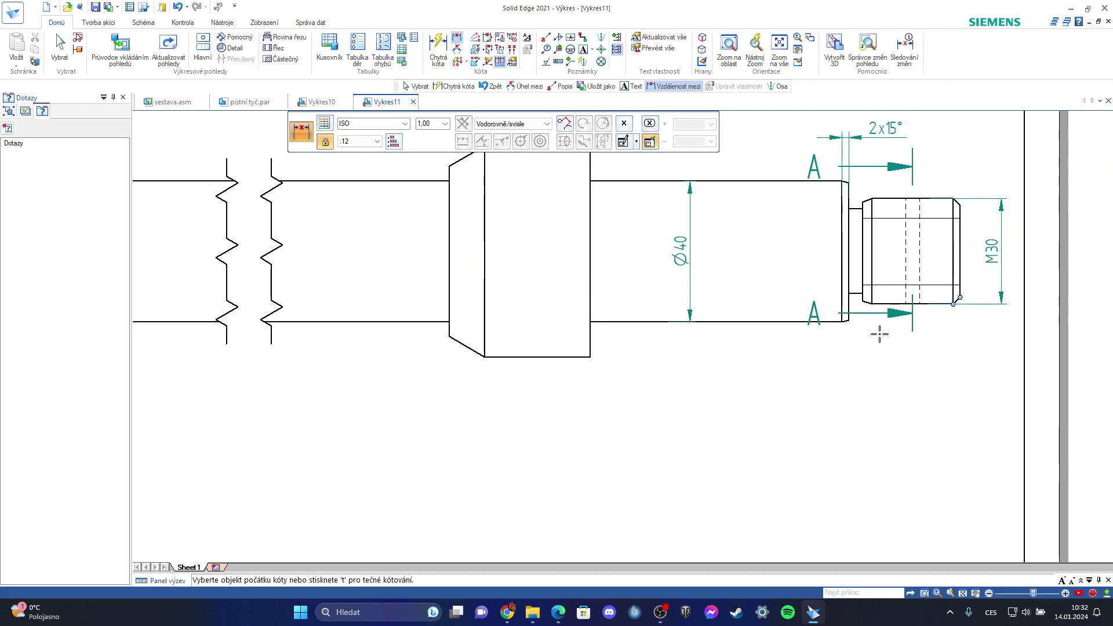
scroll(900, 323, down, 2)
scroll(969, 298, up, 4)
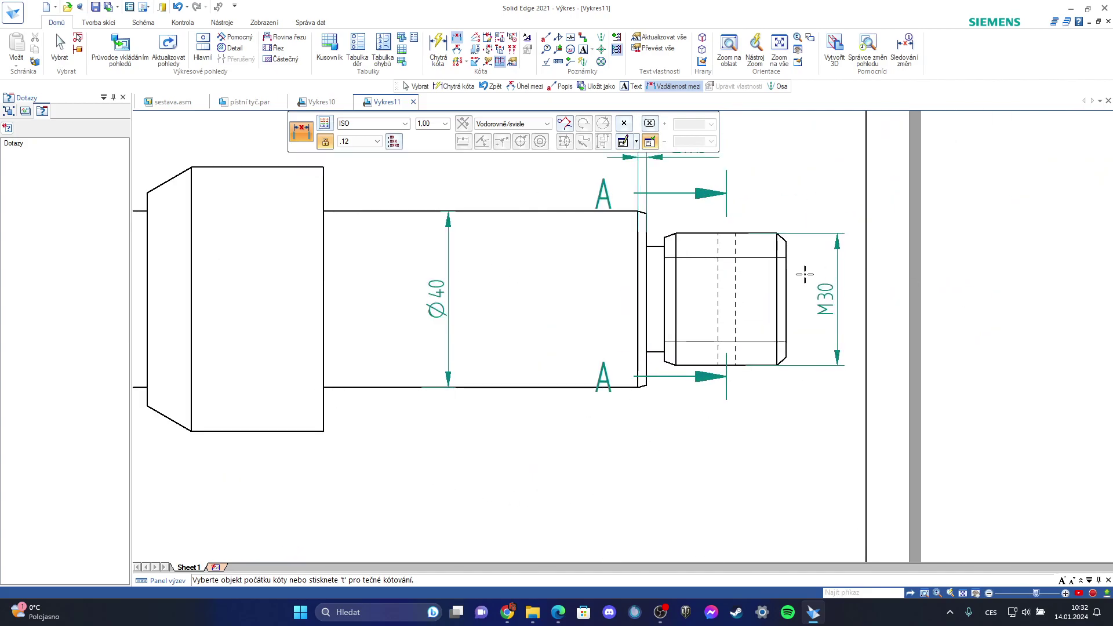
key(Escape)
Try to define a second cutting plane in the rod's main view with a three-segment profile around the cross hole
click(281, 59)
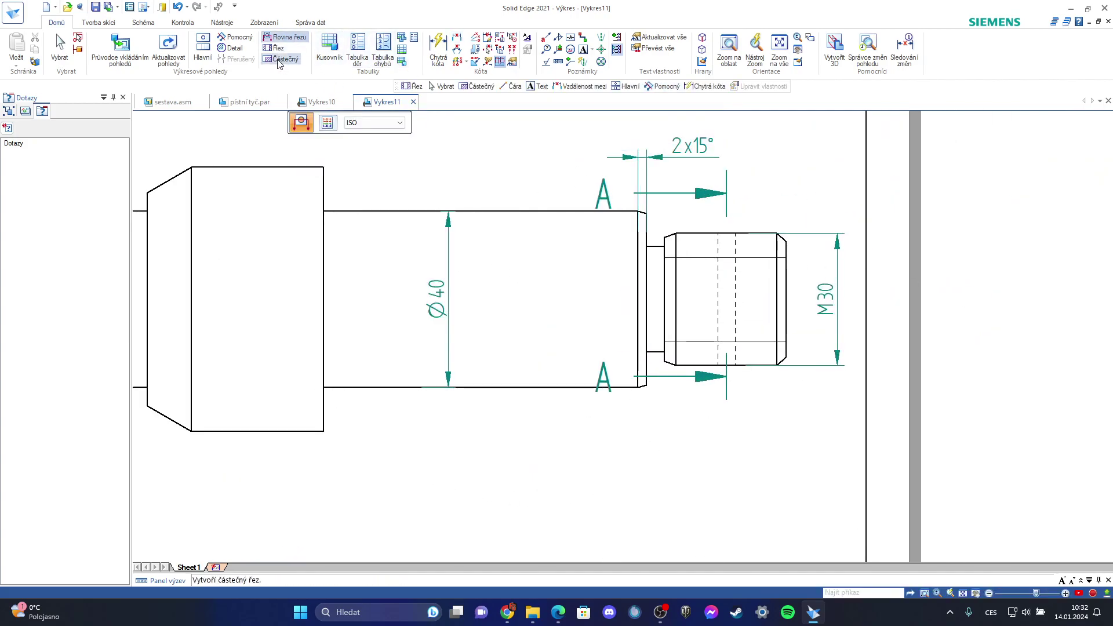
scroll(757, 314, down, 4)
click(60, 49)
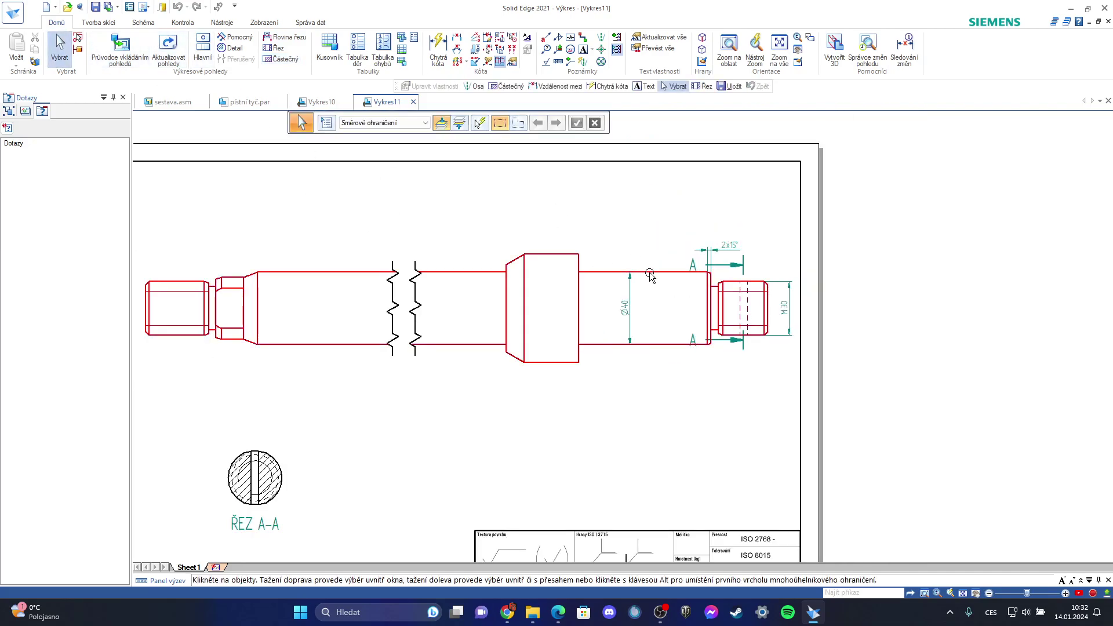
click(284, 36)
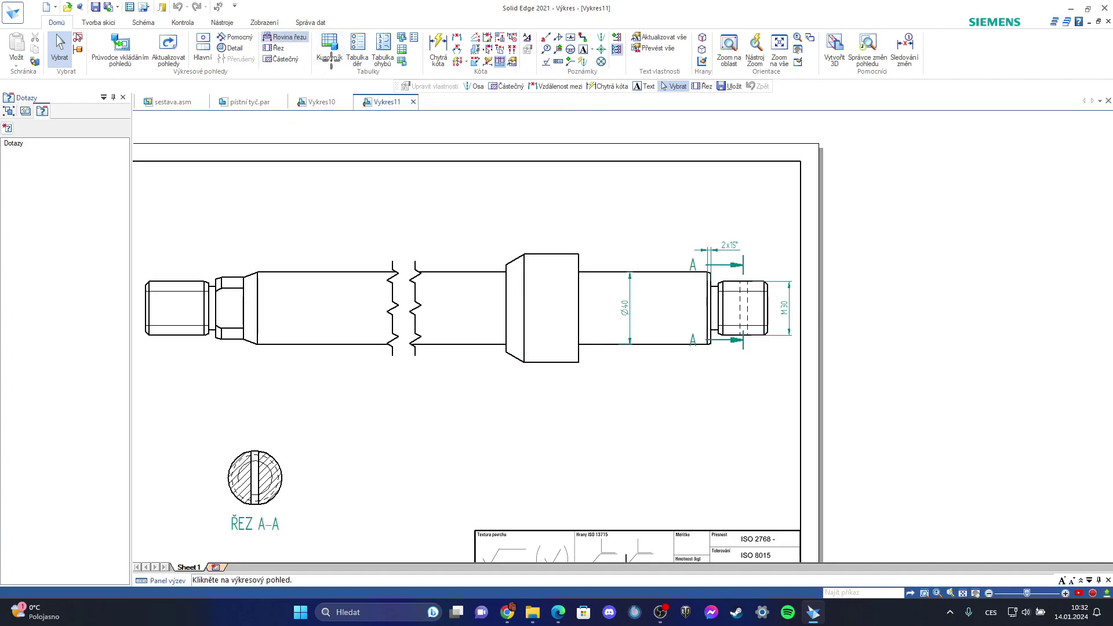
click(715, 276)
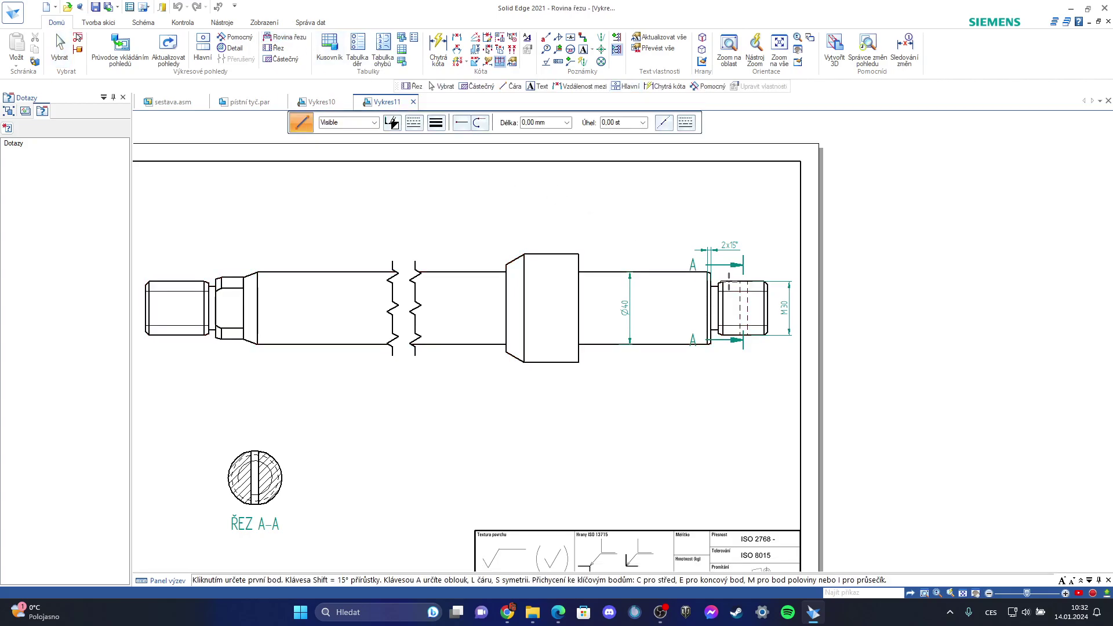
click(715, 279)
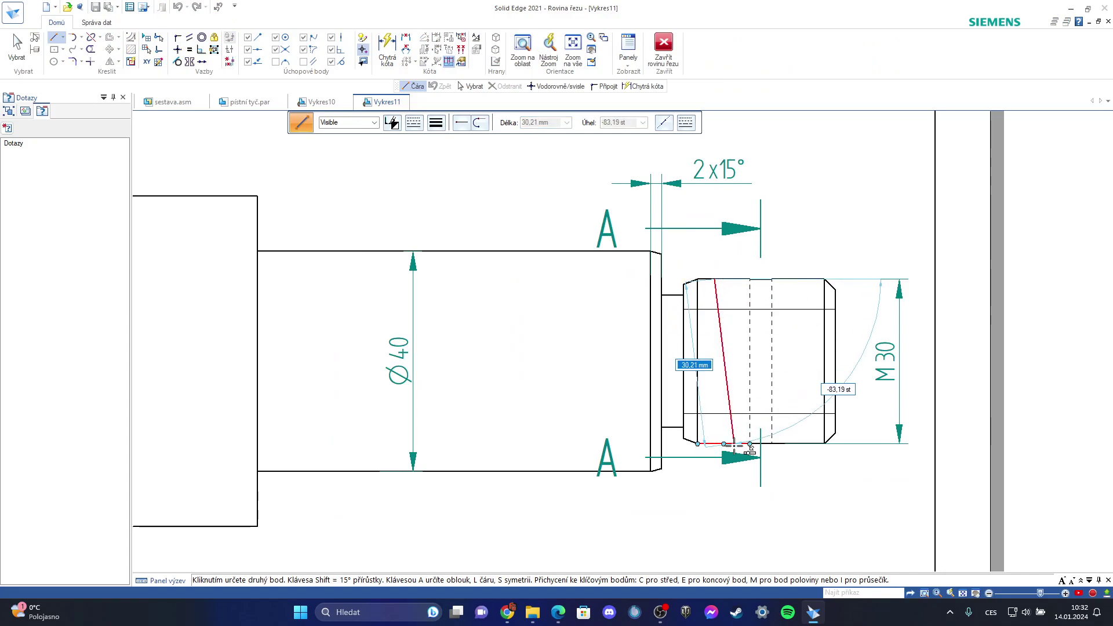
click(734, 443)
click(799, 444)
click(799, 279)
right_click(733, 221)
click(663, 46)
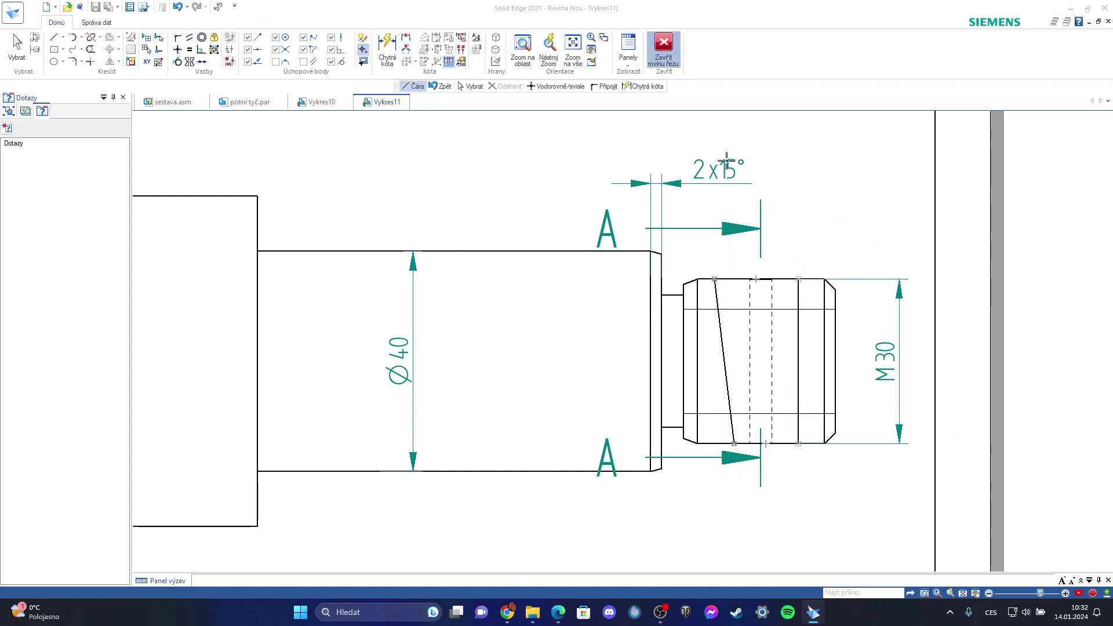
Undo the cutting-plane profile on the threaded end and leave the cutting-plane sketch without creating a plane
mouse_move(250, 173)
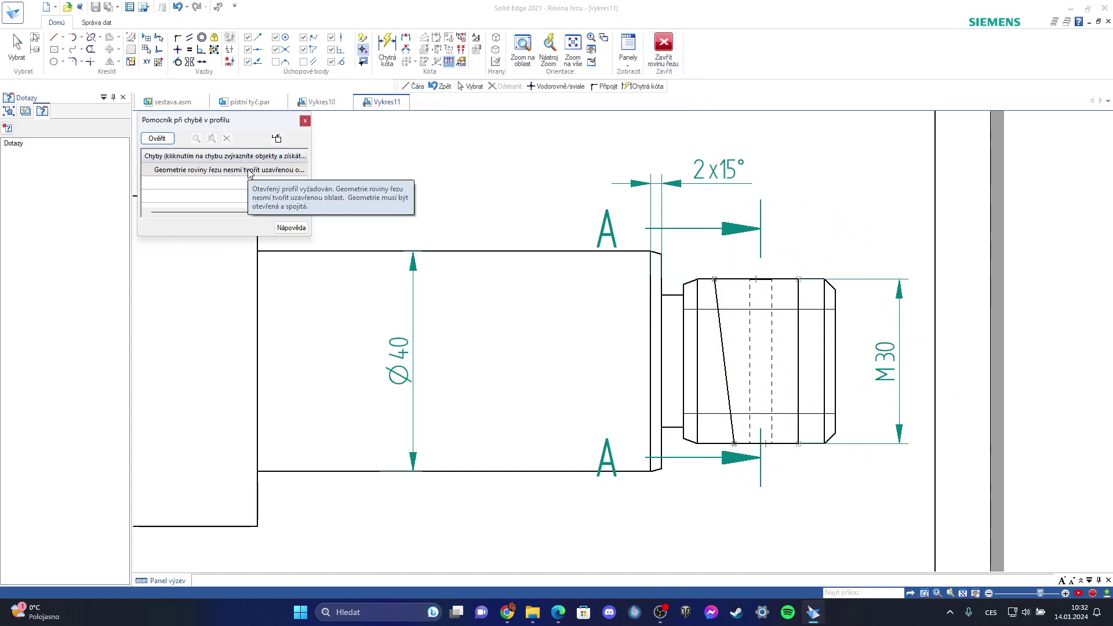
click(305, 122)
key(Escape)
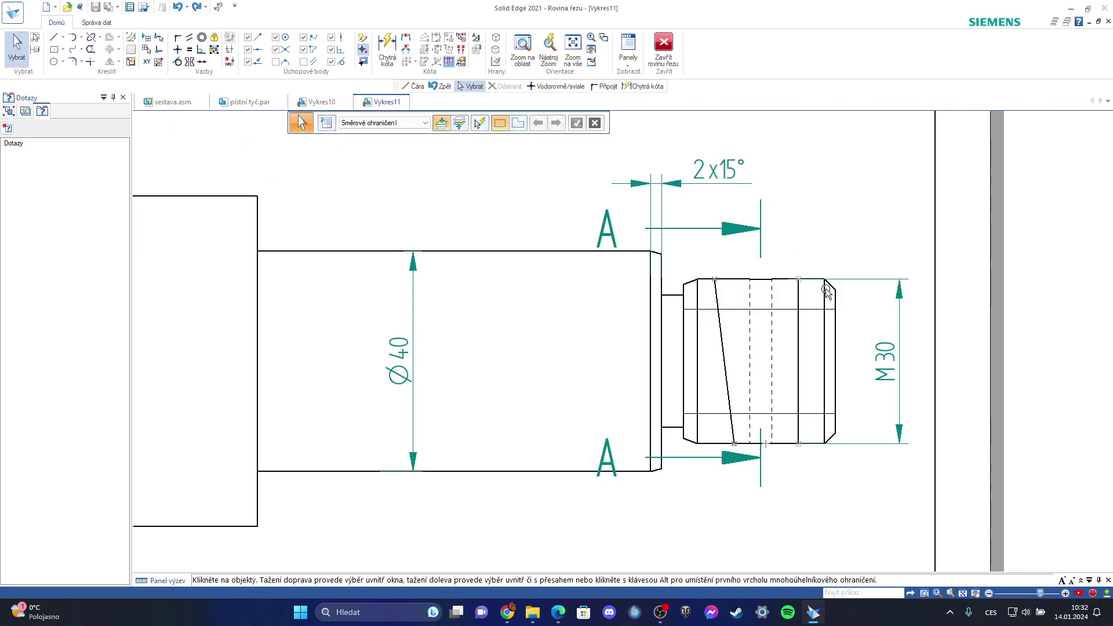
key(ctrl+z)
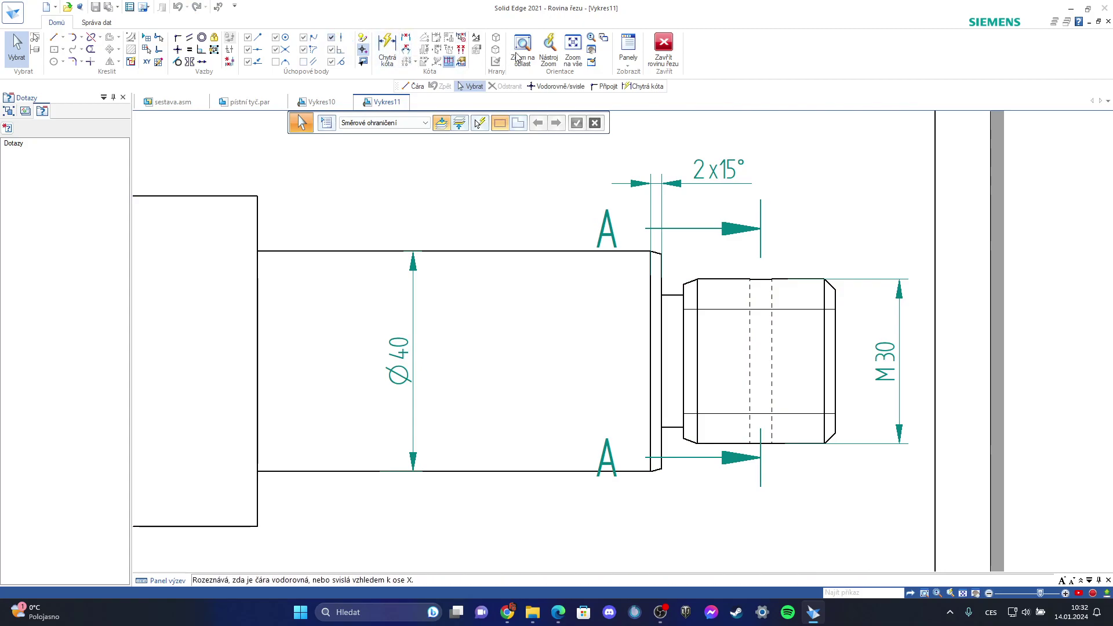
click(664, 49)
click(305, 121)
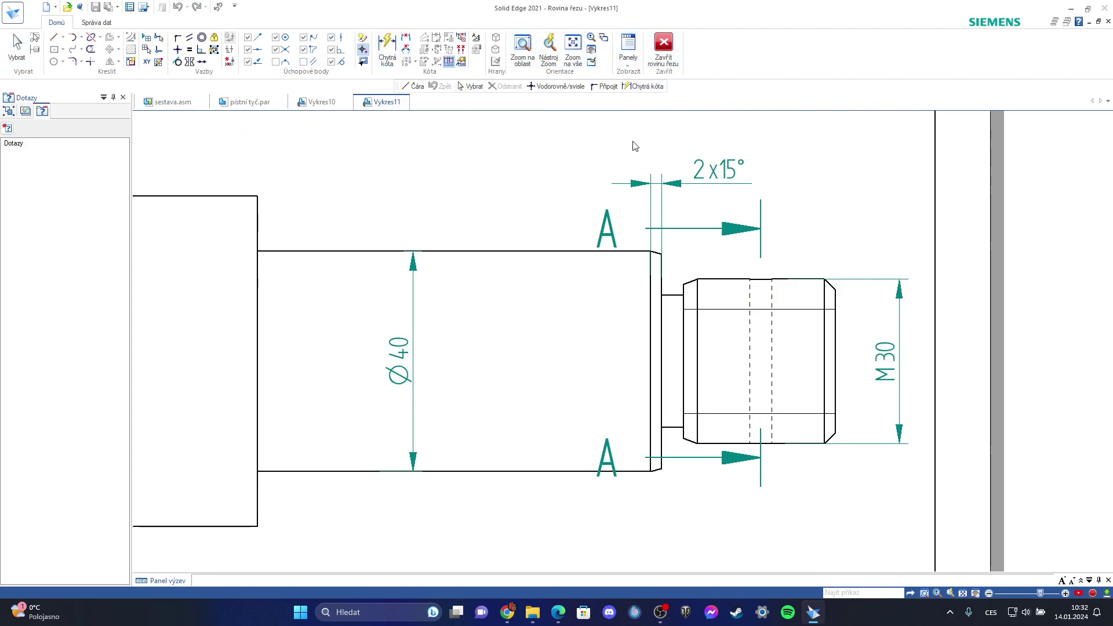
click(659, 63)
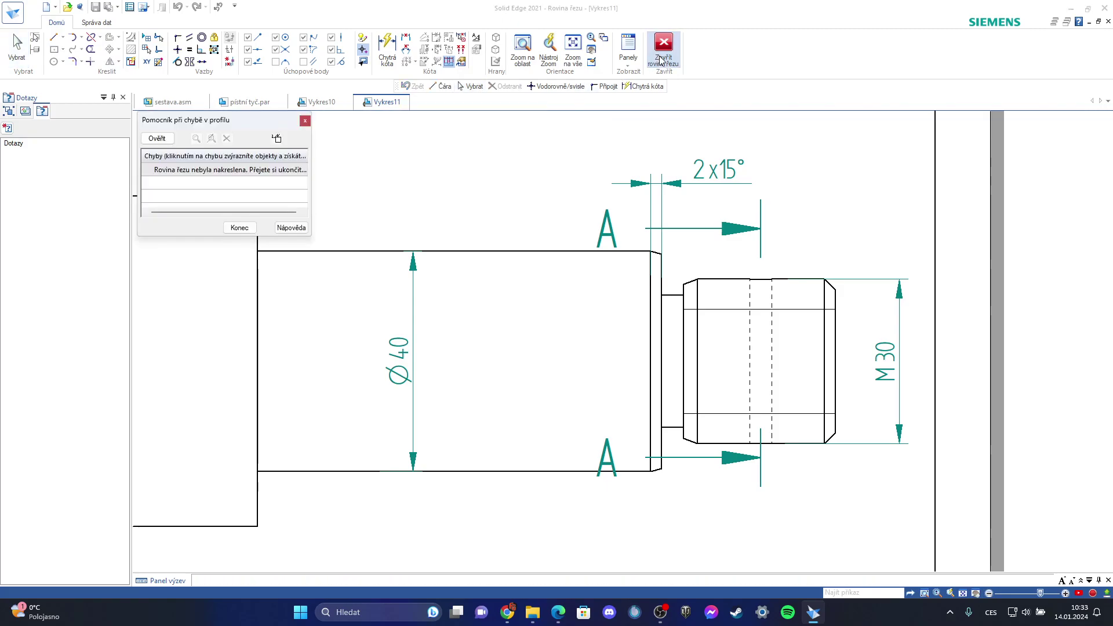
click(240, 228)
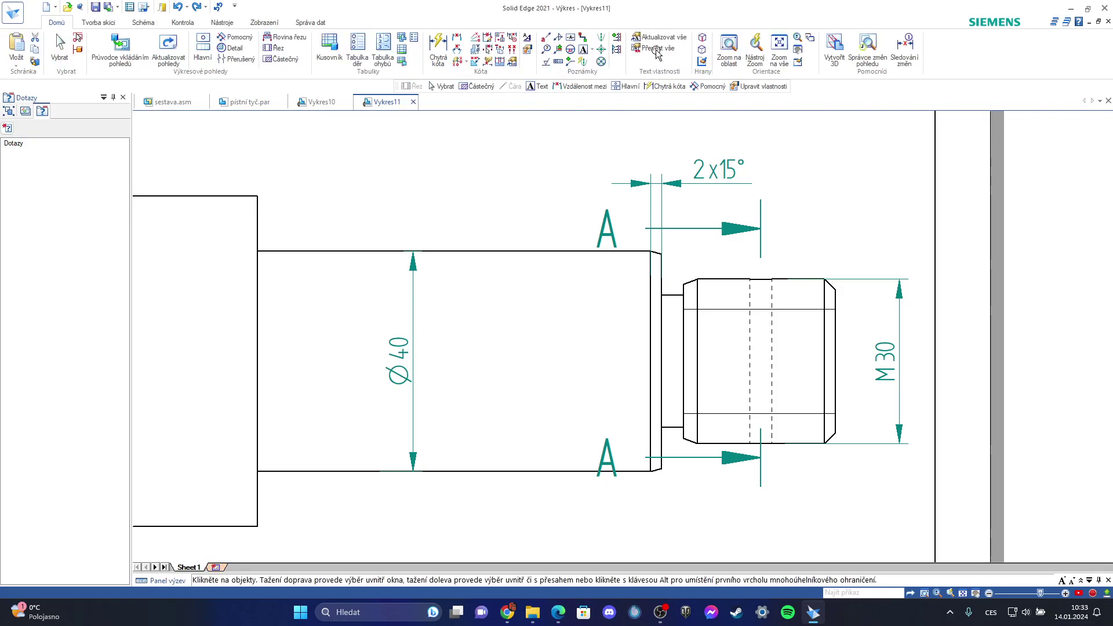
click(283, 58)
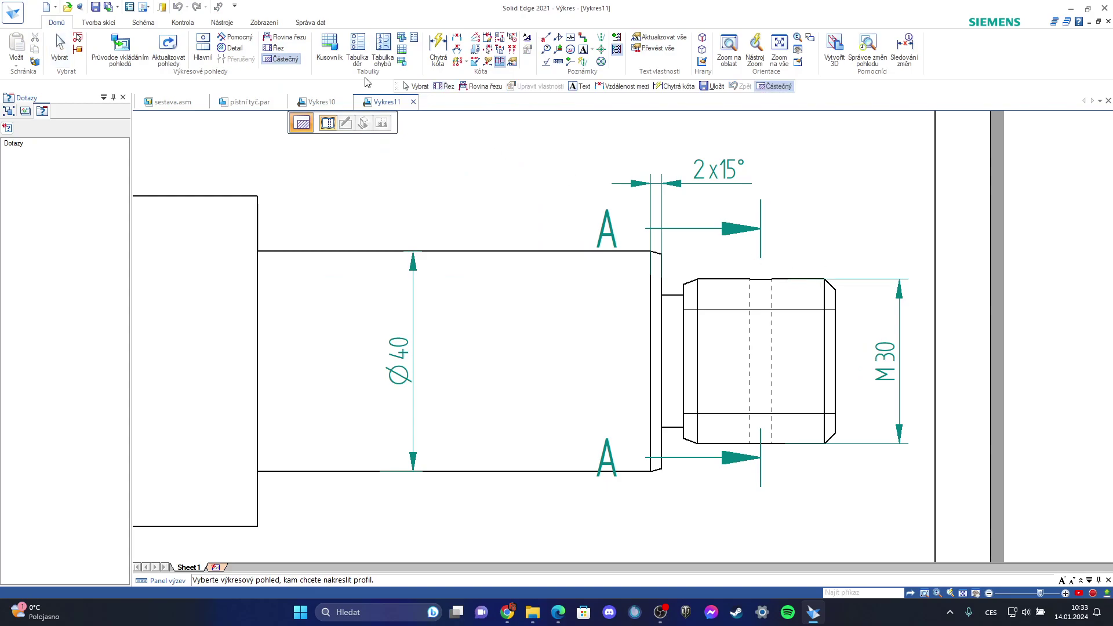
click(60, 46)
click(795, 280)
click(763, 183)
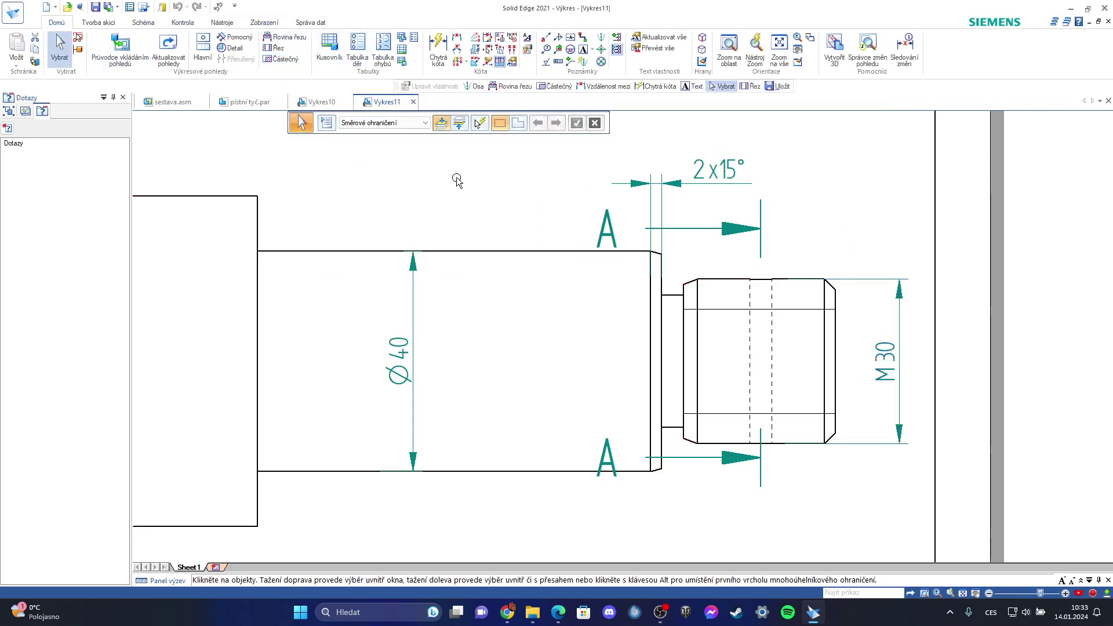
click(64, 49)
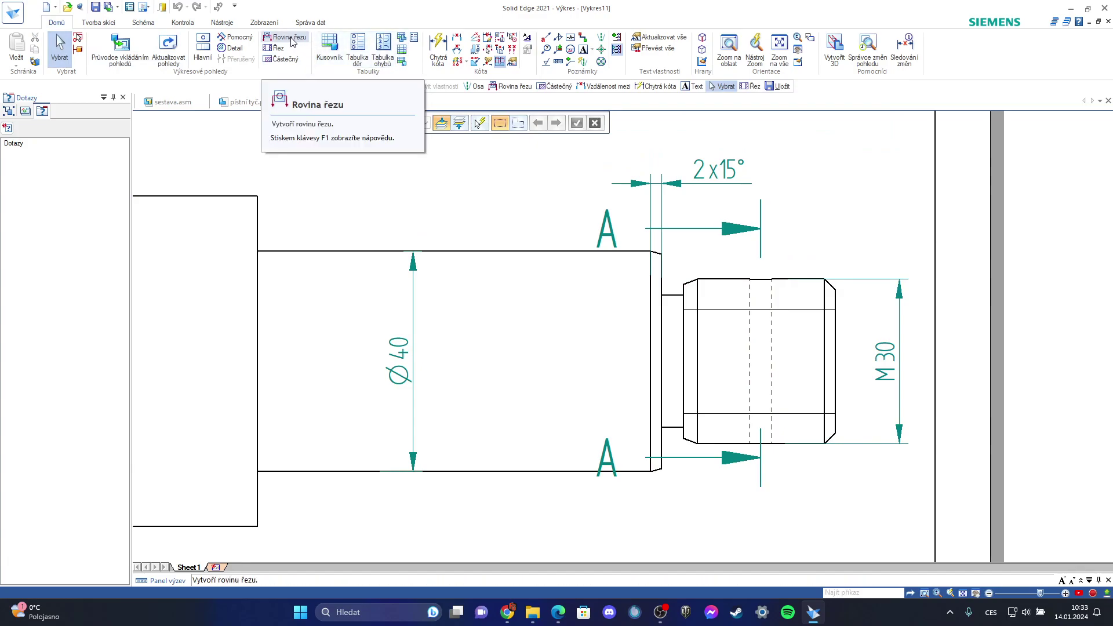
click(283, 58)
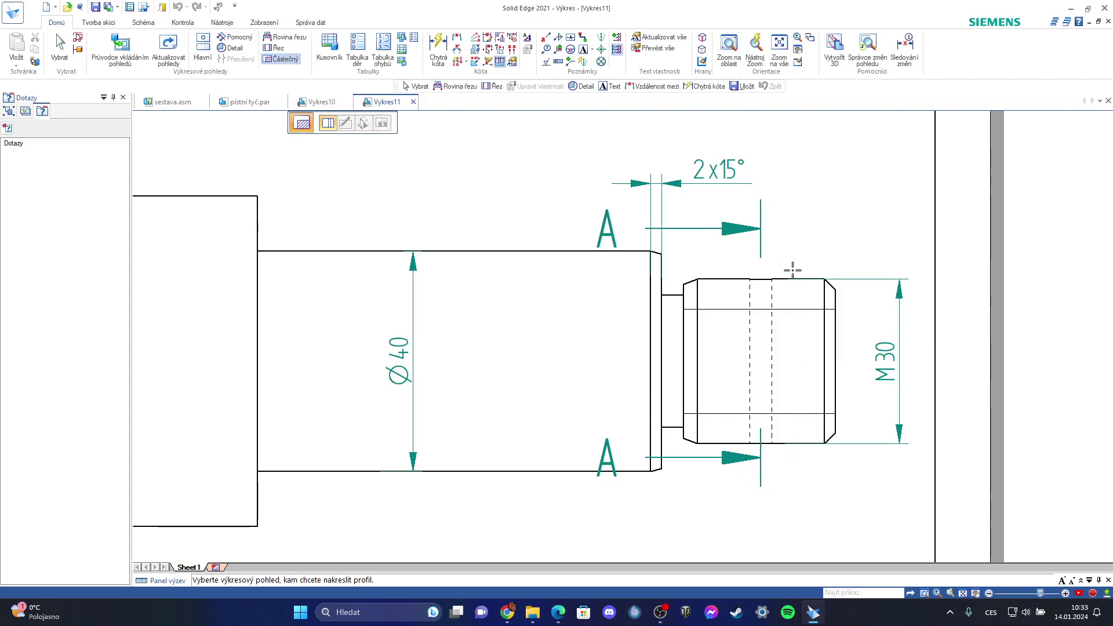
Examine the rod's main view from the cross-hole end to the flats near the opposite threaded end
scroll(777, 347, up, 3)
scroll(785, 358, down, 2)
scroll(774, 348, up, 5)
scroll(777, 348, down, 7)
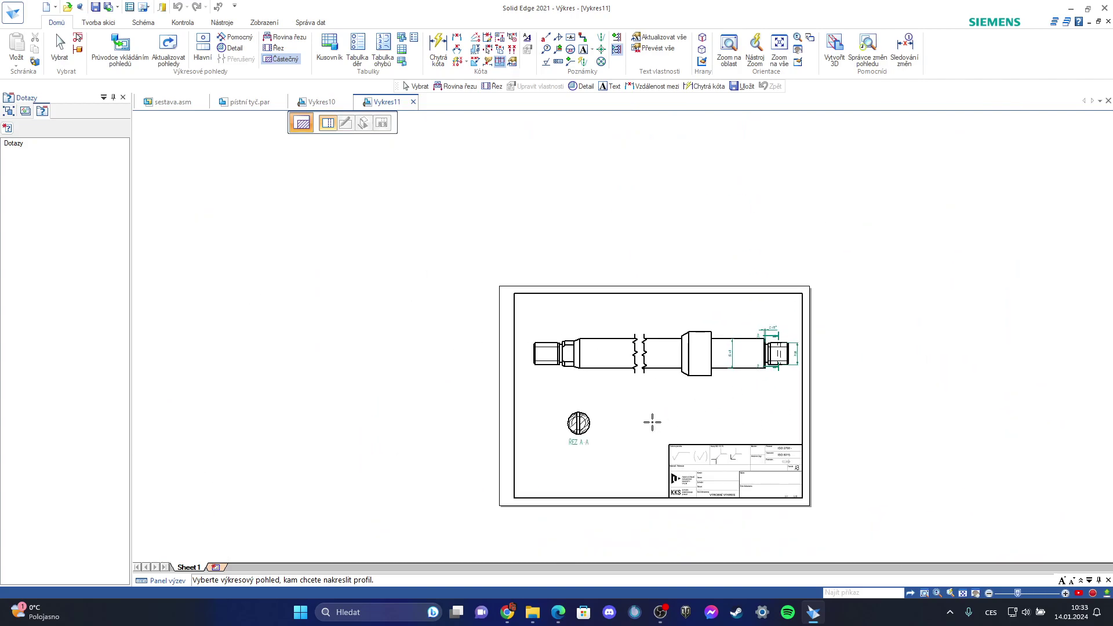
scroll(580, 418, up, 2)
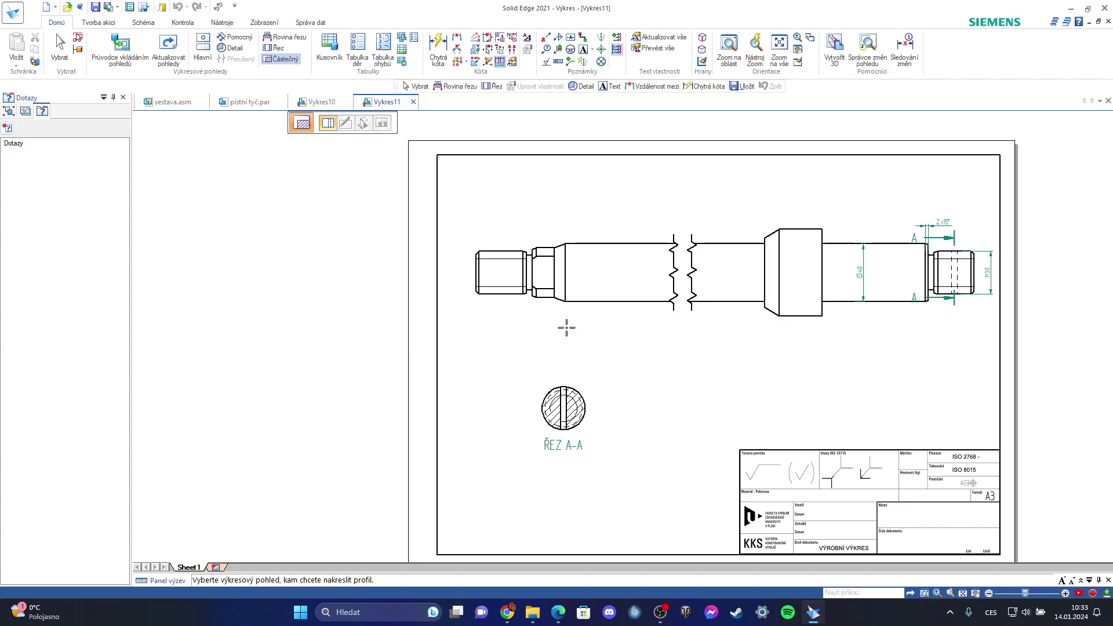
scroll(542, 263, up, 3)
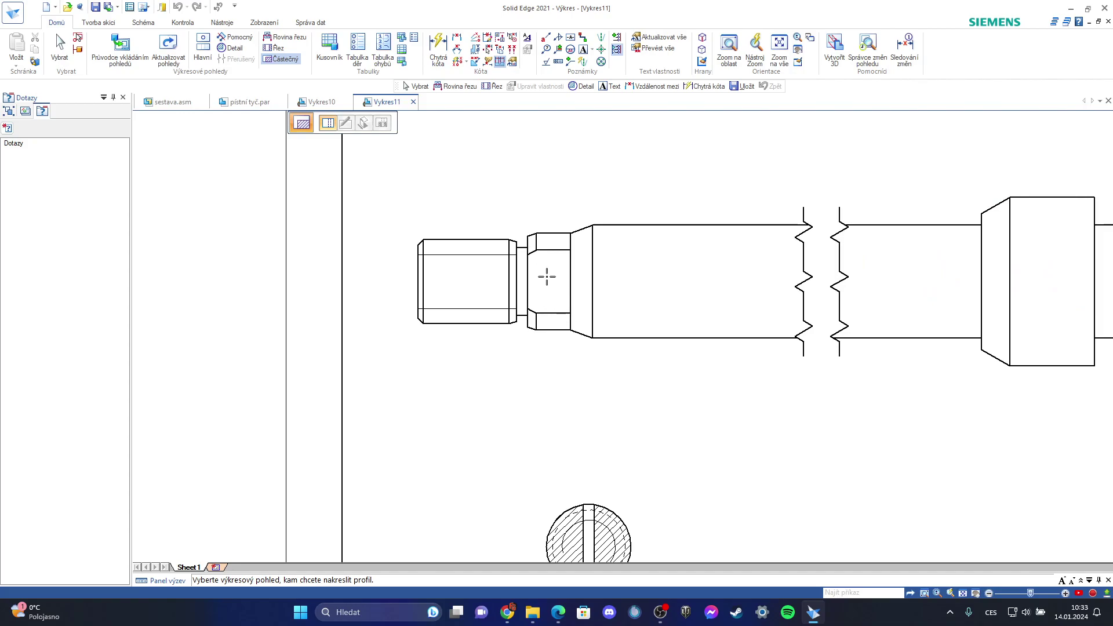
scroll(559, 255, down, 5)
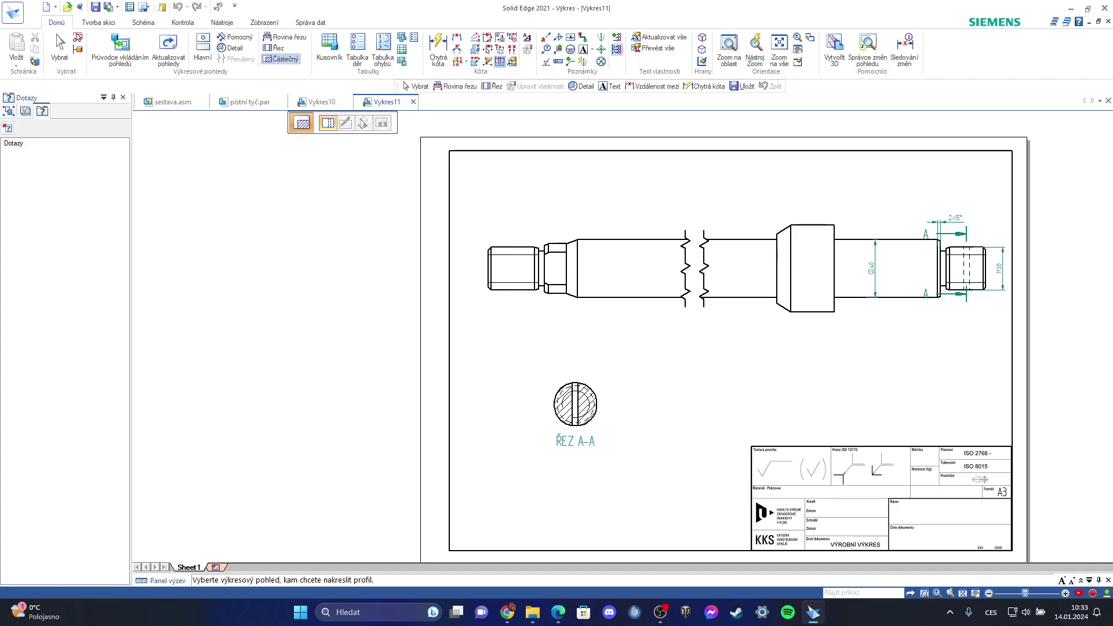
Open the reference drawing výkres pístnice II.pdf in Edge and examine its dimensions, tolerances, and sections A-A and B-B
drag(0, 97, 593, 98)
double_click(594, 97)
scroll(274, 521, down, 1)
scroll(274, 524, down, 1)
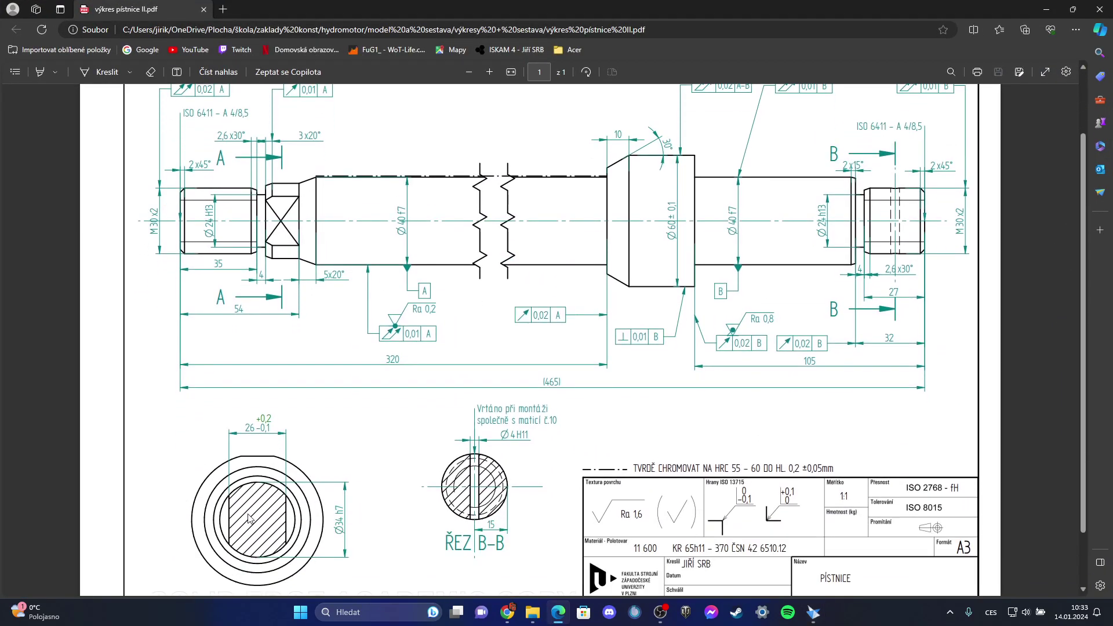
scroll(293, 524, up, 1)
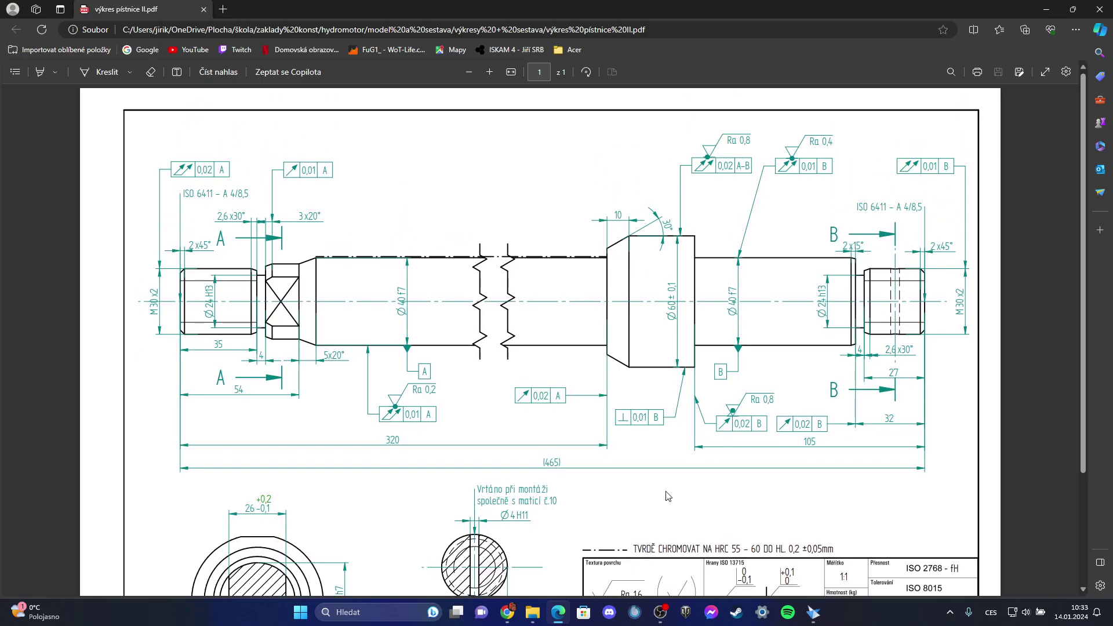
scroll(683, 441, down, 2)
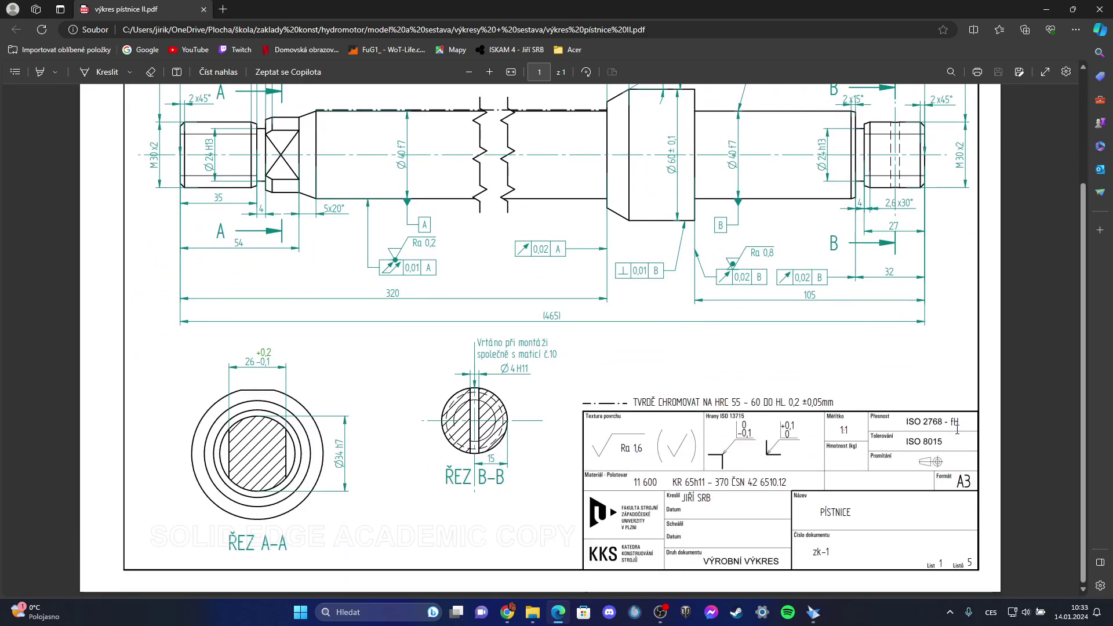
double_click(628, 449)
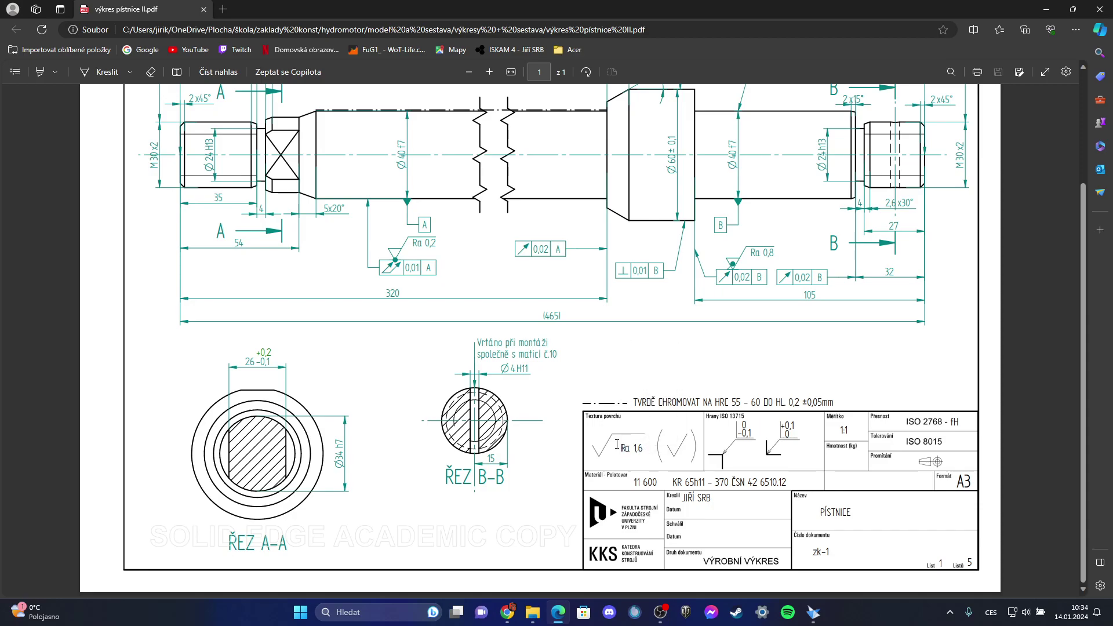
scroll(477, 225, up, 2)
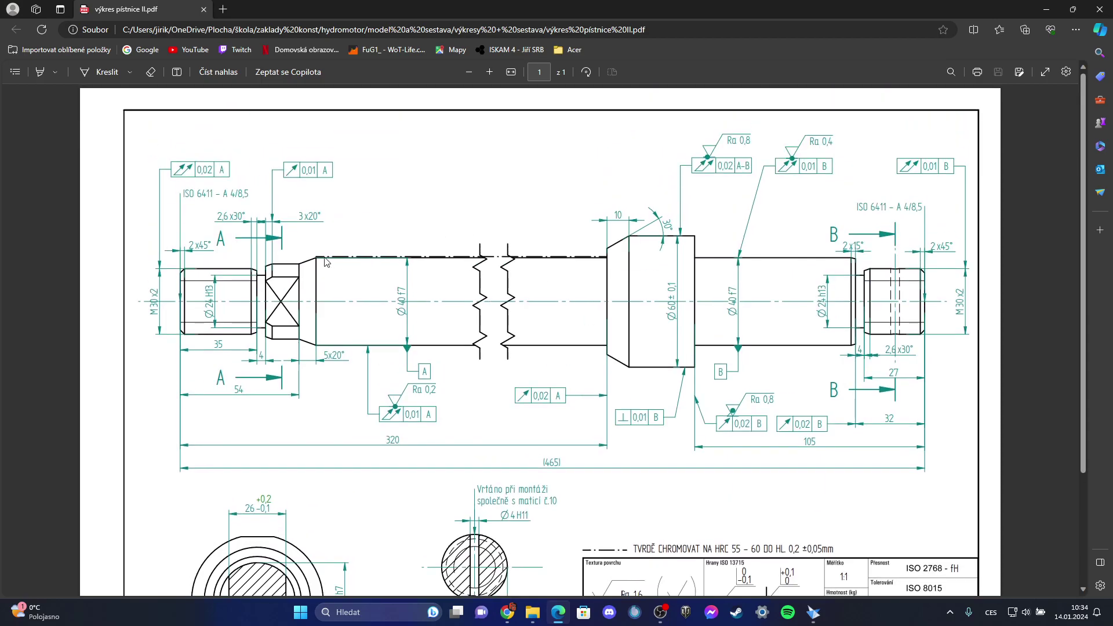
scroll(641, 470, down, 2)
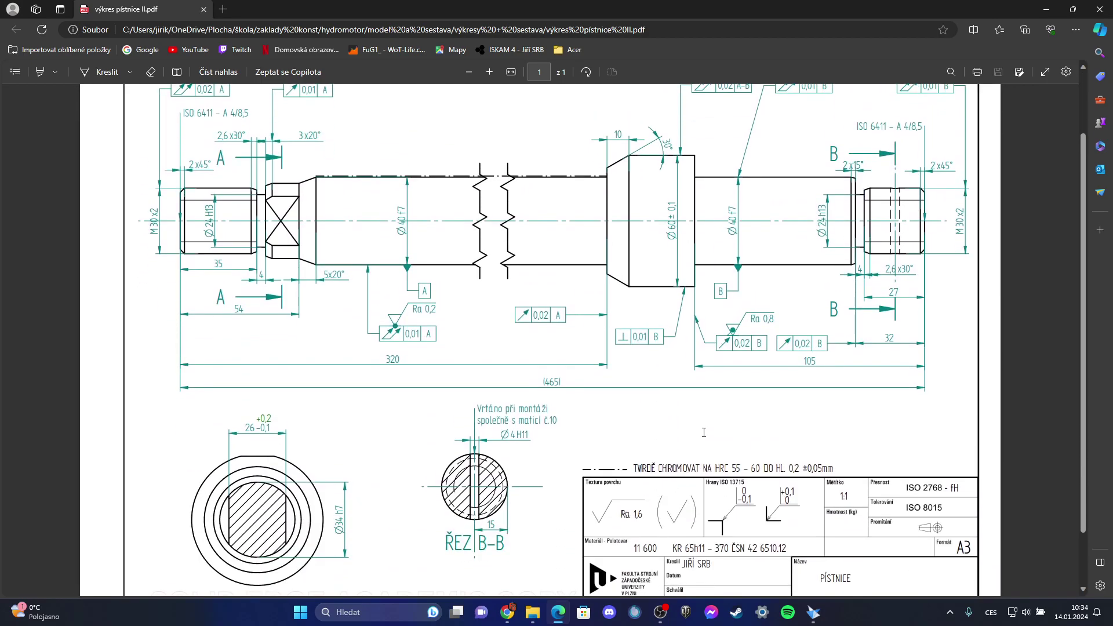
scroll(684, 481, down, 2)
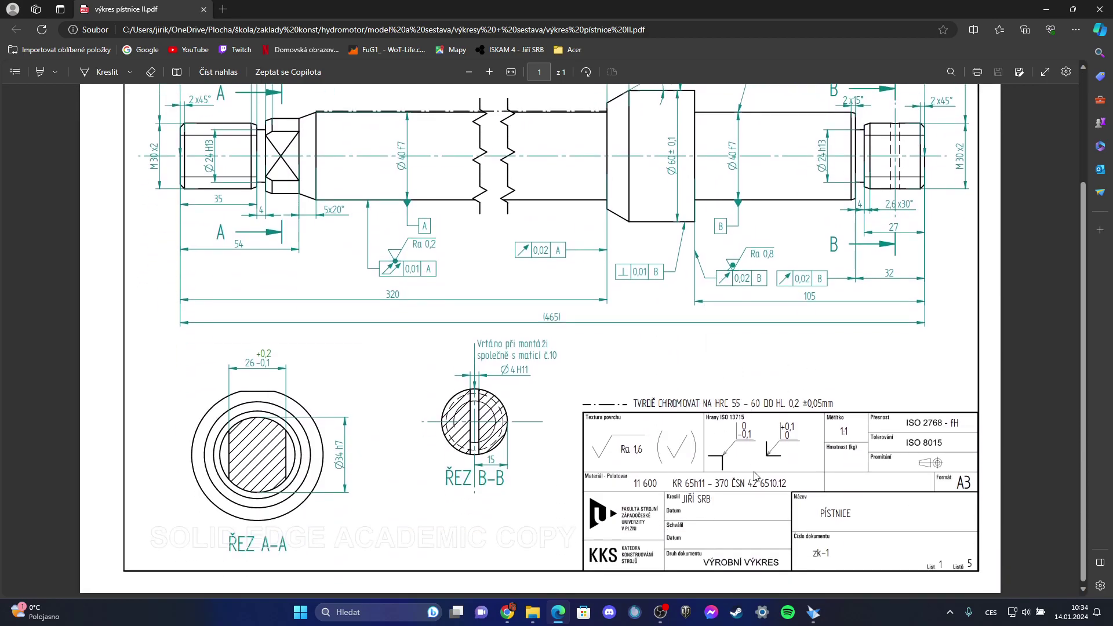
Examine the reference drawing's title block for surface texture, edges, accuracy, material and document number, and compare it with the rod's tolerances
ctrl+scroll(768, 438, up, 2)
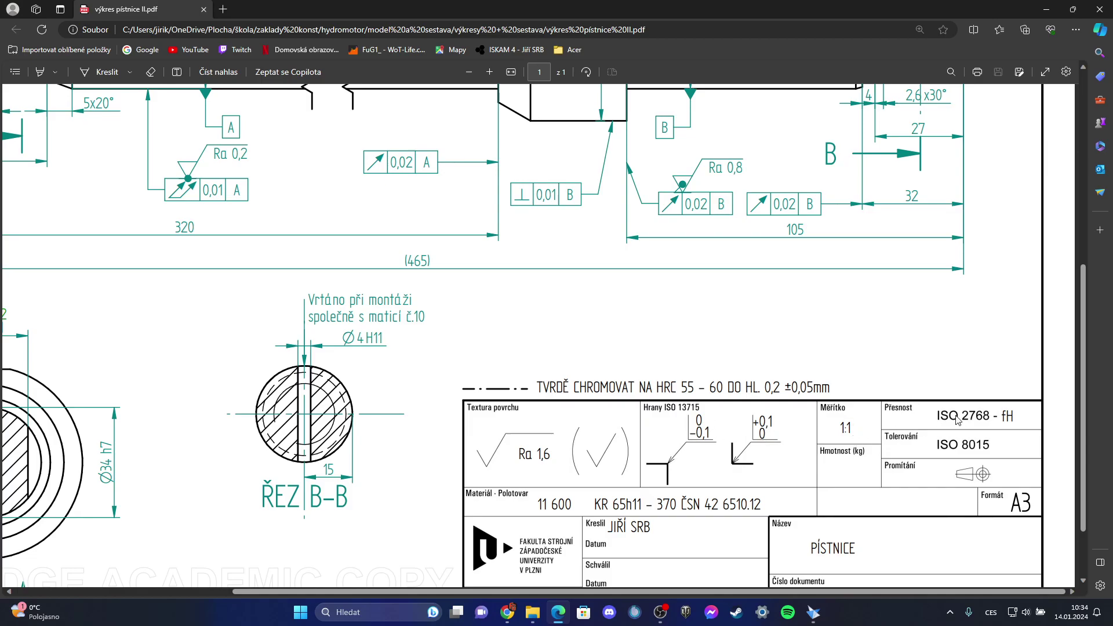
scroll(911, 404, down, 1)
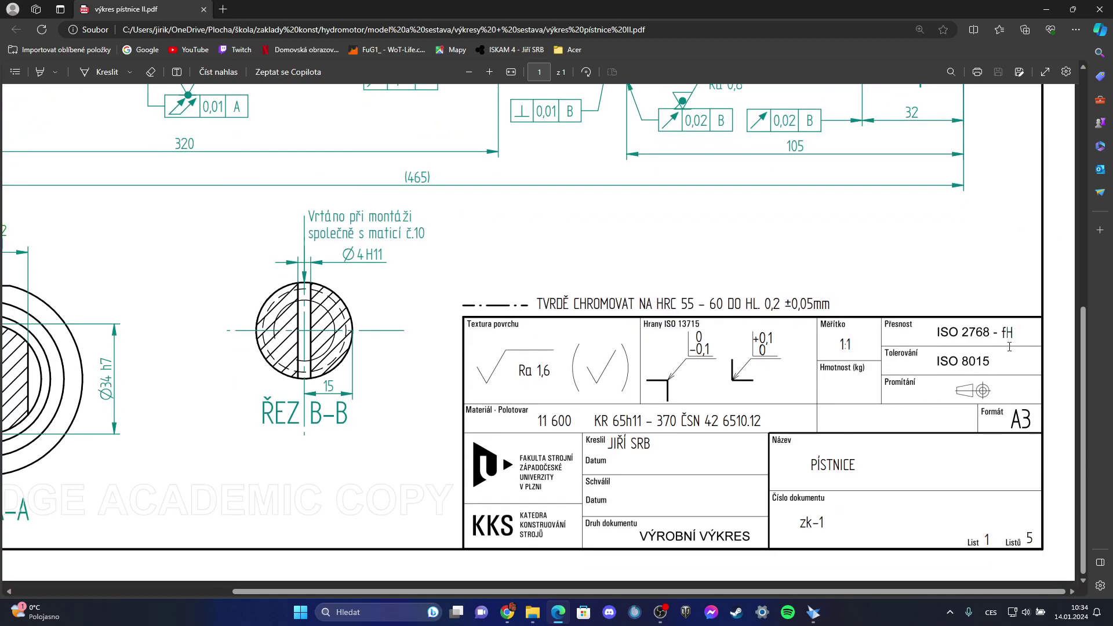
drag(800, 523, 846, 528)
click(846, 530)
scroll(806, 493, up, 8)
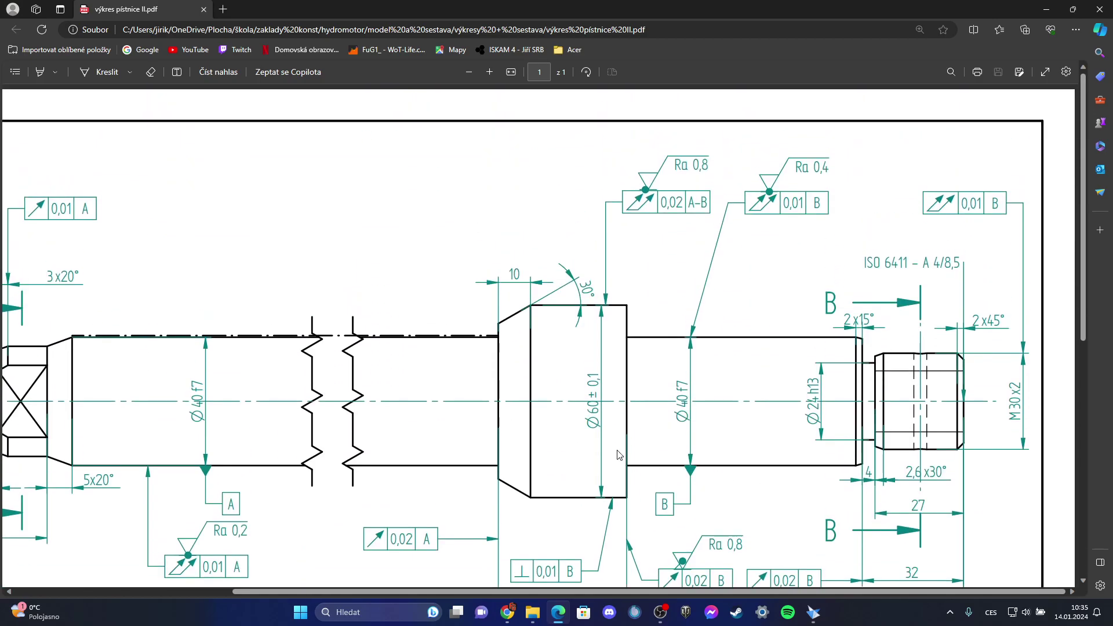
scroll(628, 458, down, 6)
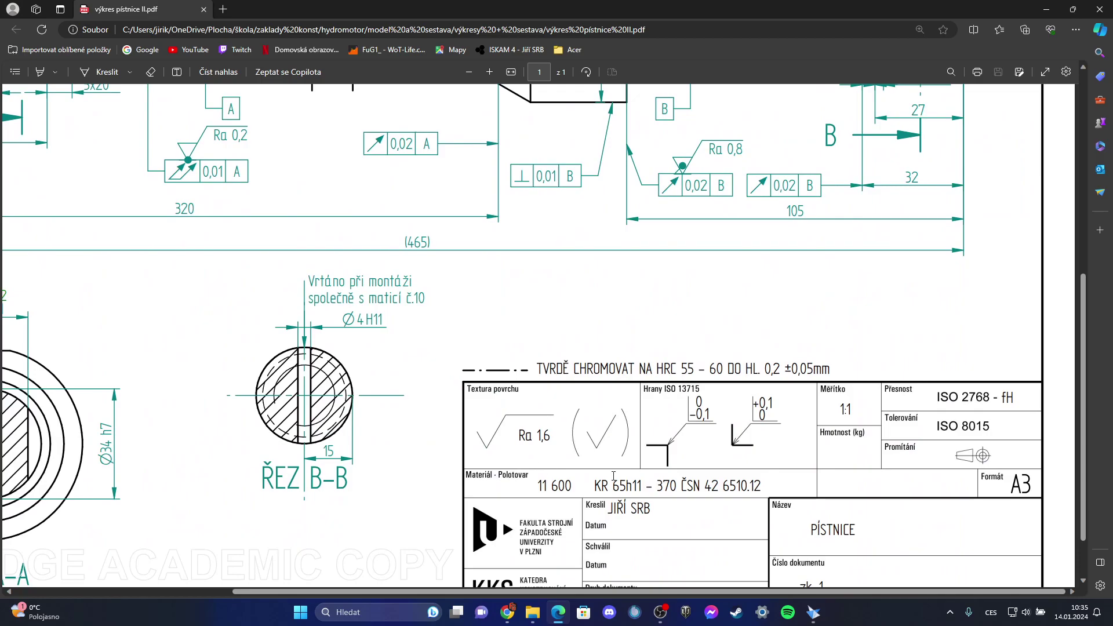
scroll(580, 470, up, 3)
ctrl+scroll(566, 464, down, 1)
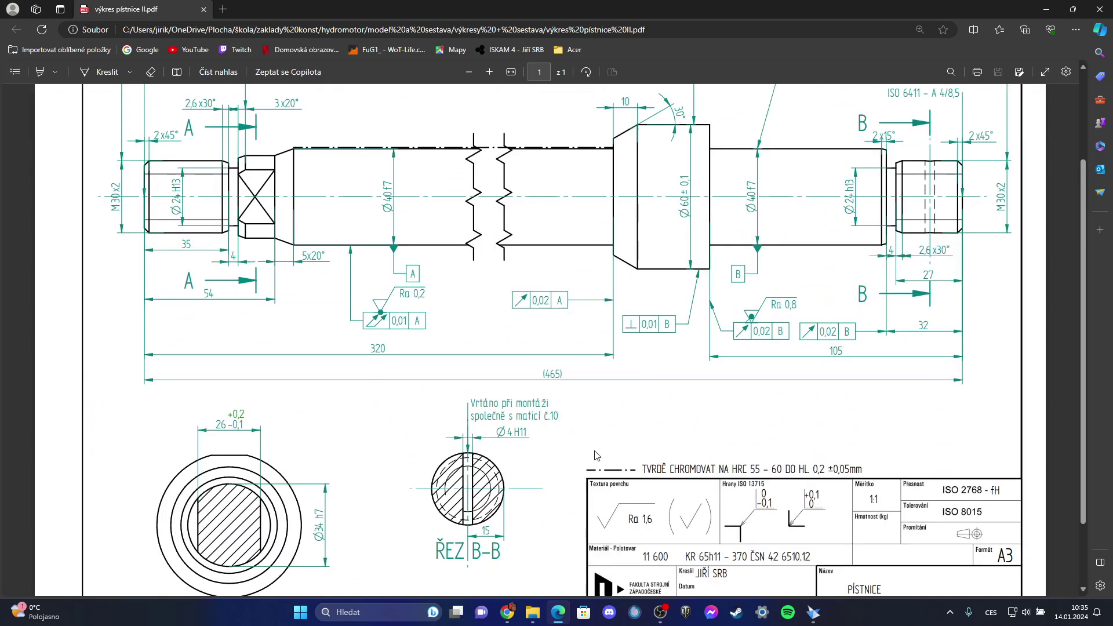
Close the reference PDF and switch through the piston rod part to the HYDROMOTOR assembly drawing Vykres10 in Solid Edge
click(204, 9)
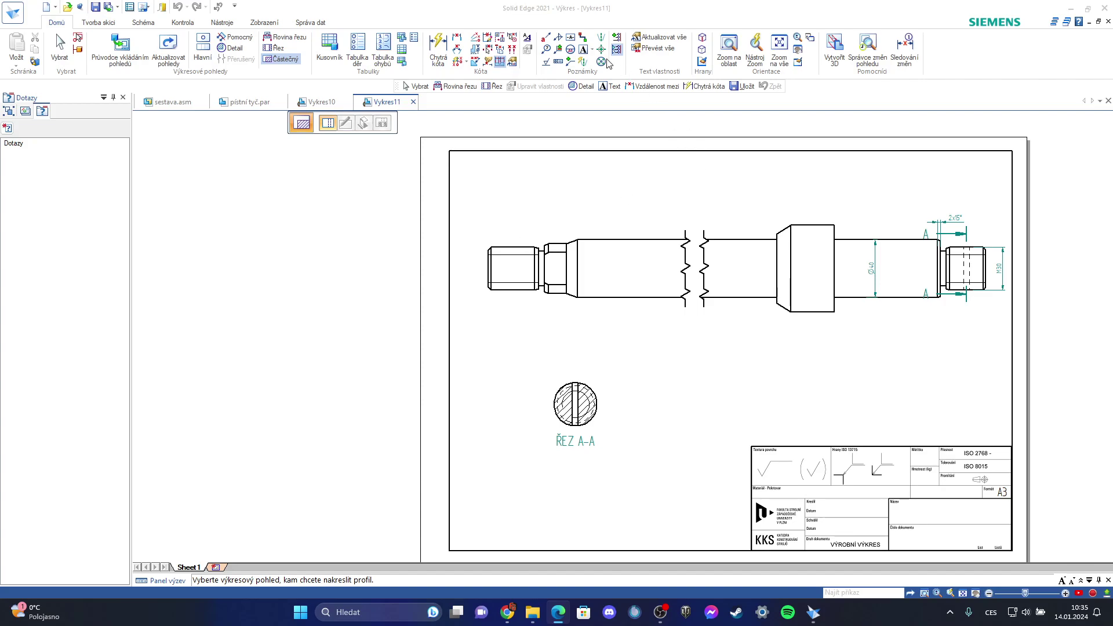
click(252, 103)
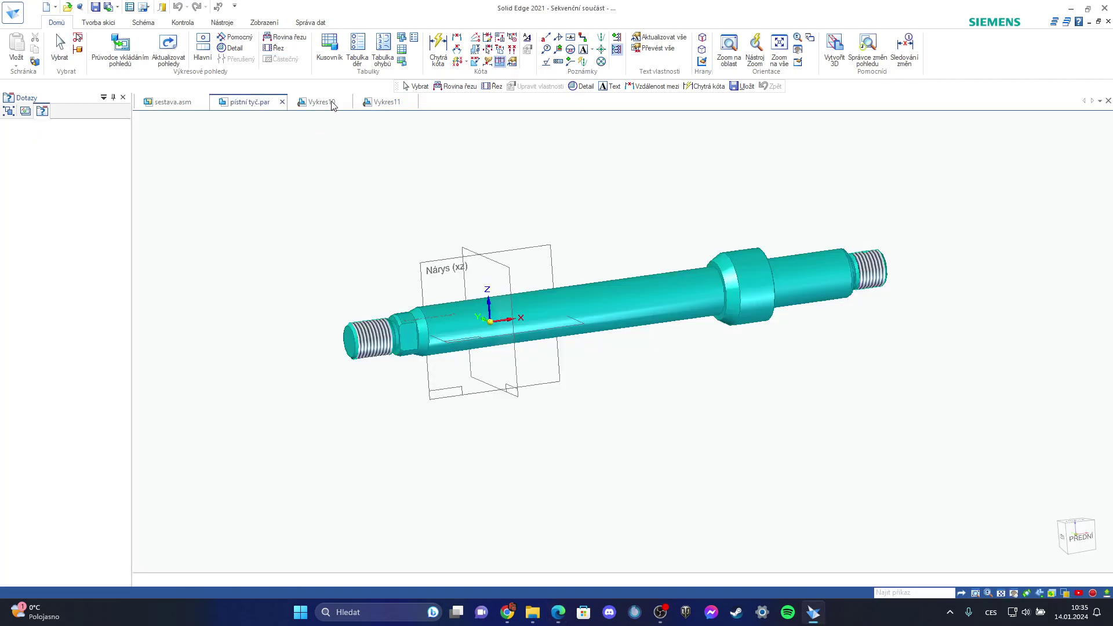
click(318, 102)
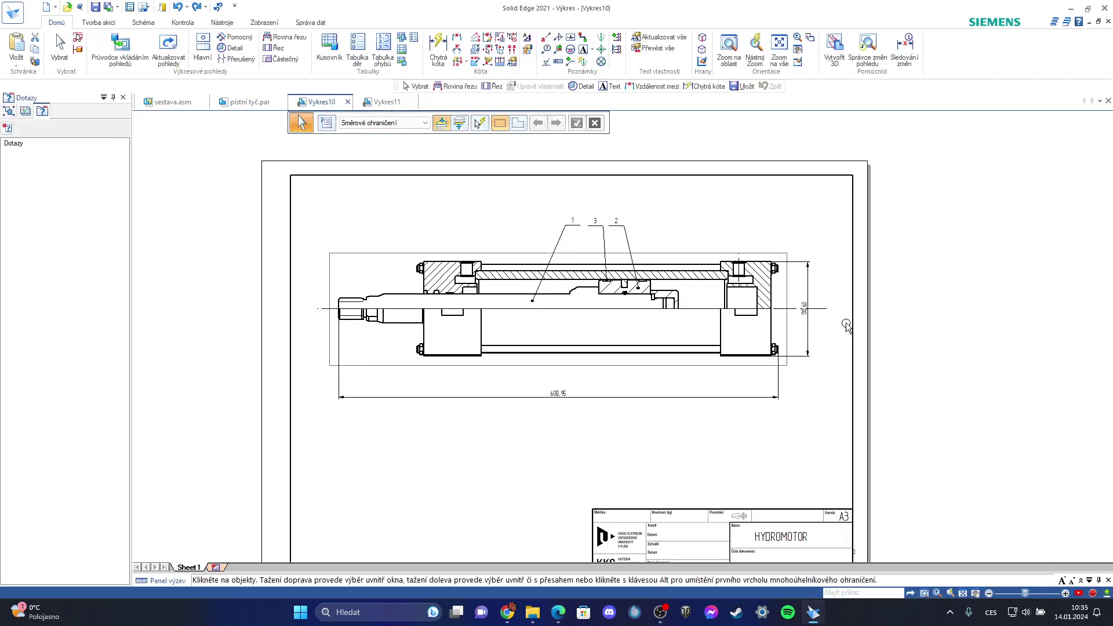